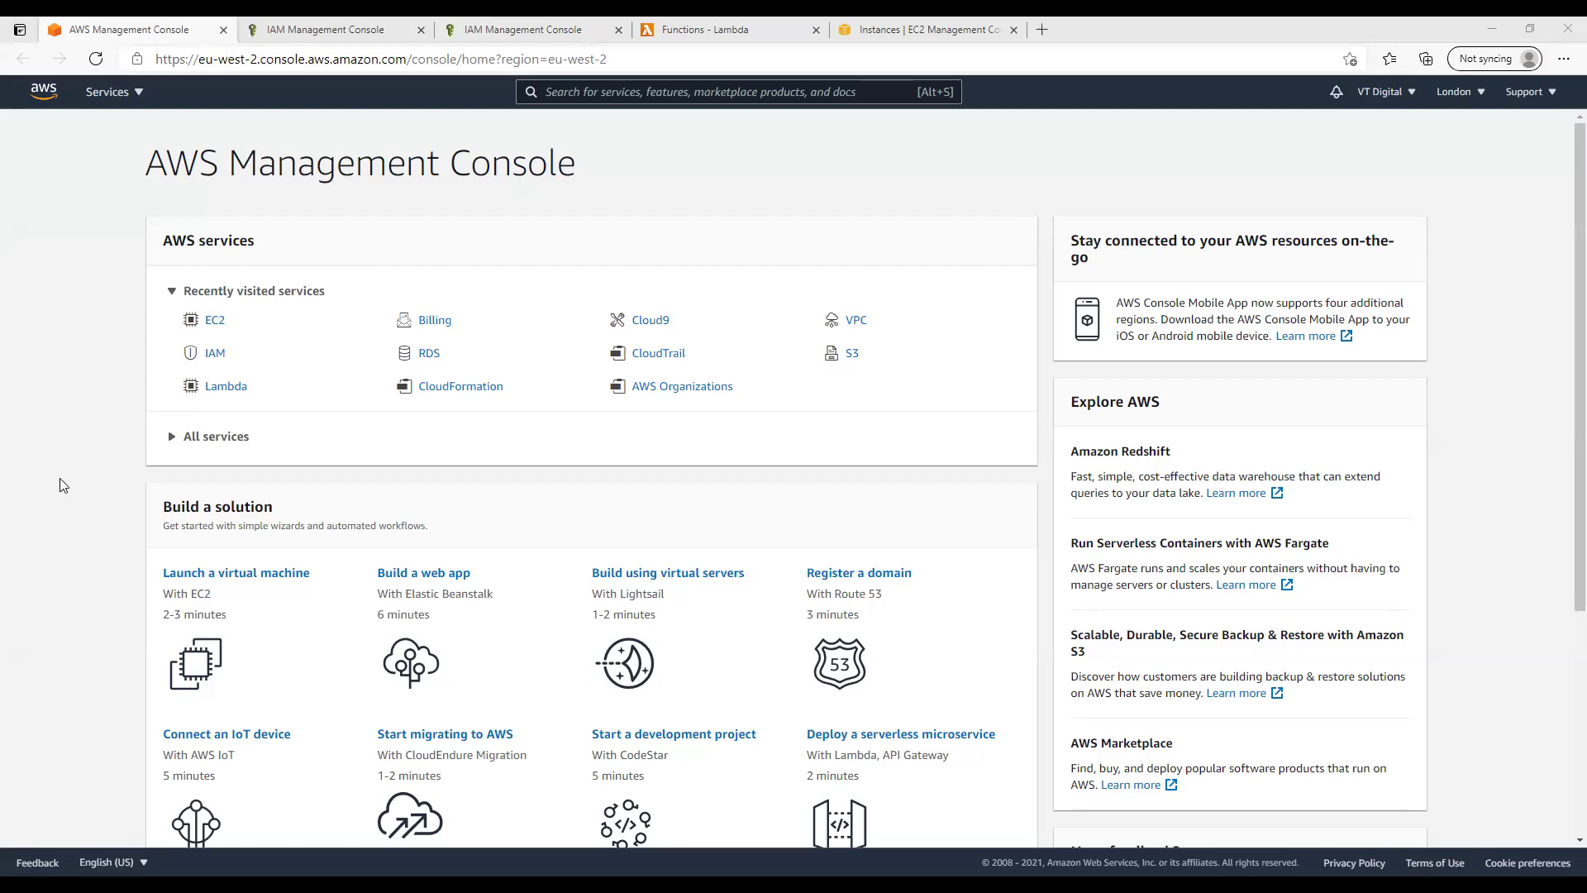
Open the IAM policies list separately from the existing policy page and start creating a new policy
{"action": "left_click", "coordinate": [328, 32]}
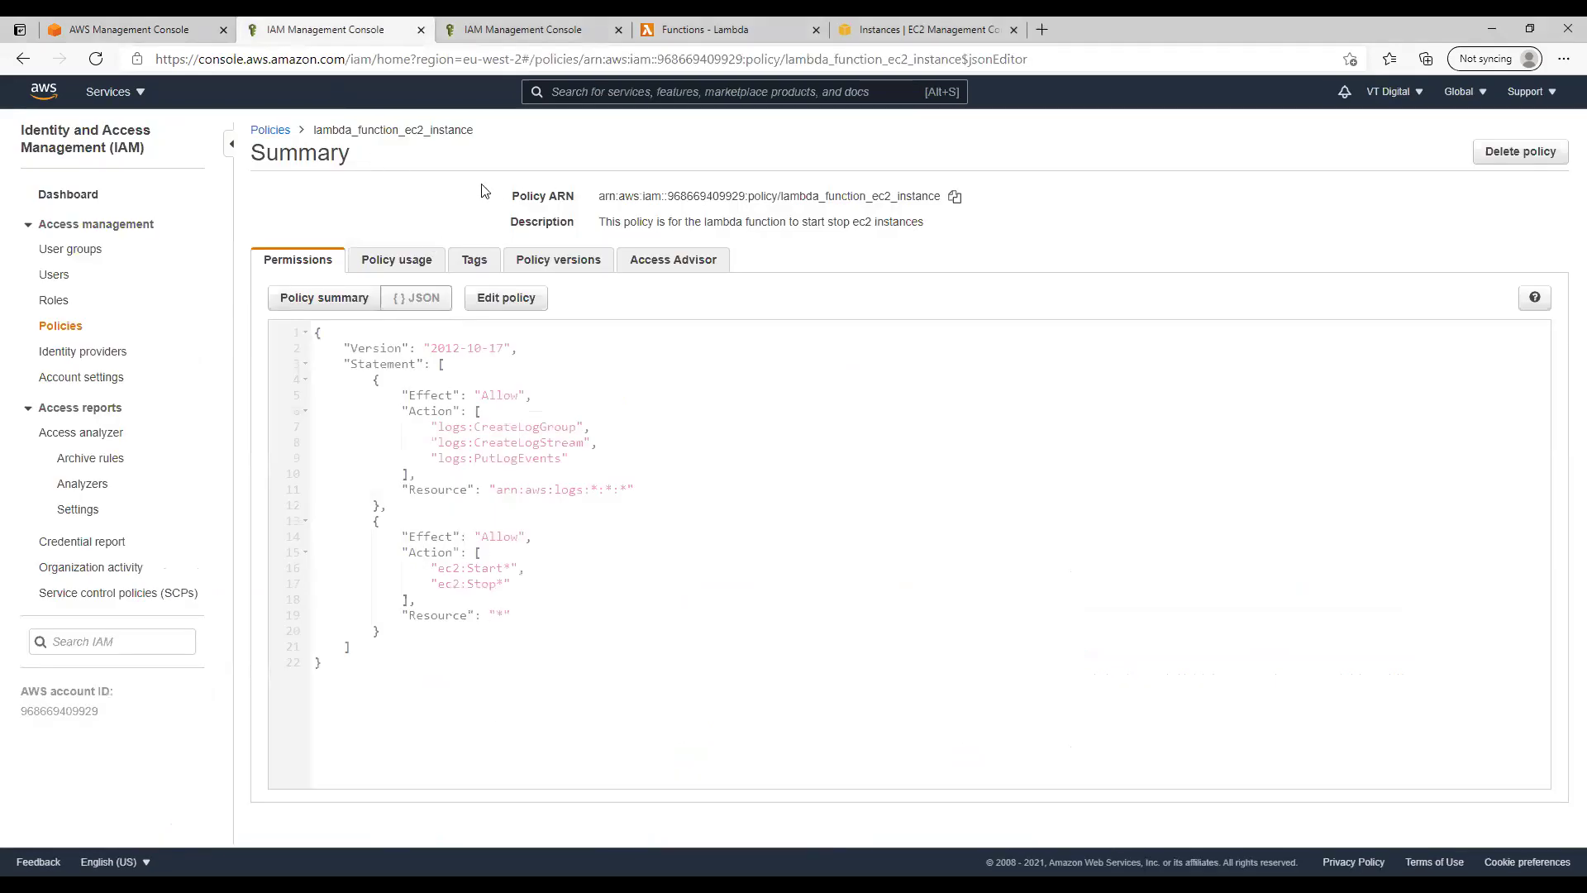
{"action": "middle_click", "coordinate": [65, 331]}
{"action": "left_click_drag", "start_coordinate": [463, 31], "coordinate": [308, 43]}
{"action": "left_click", "coordinate": [488, 31]}
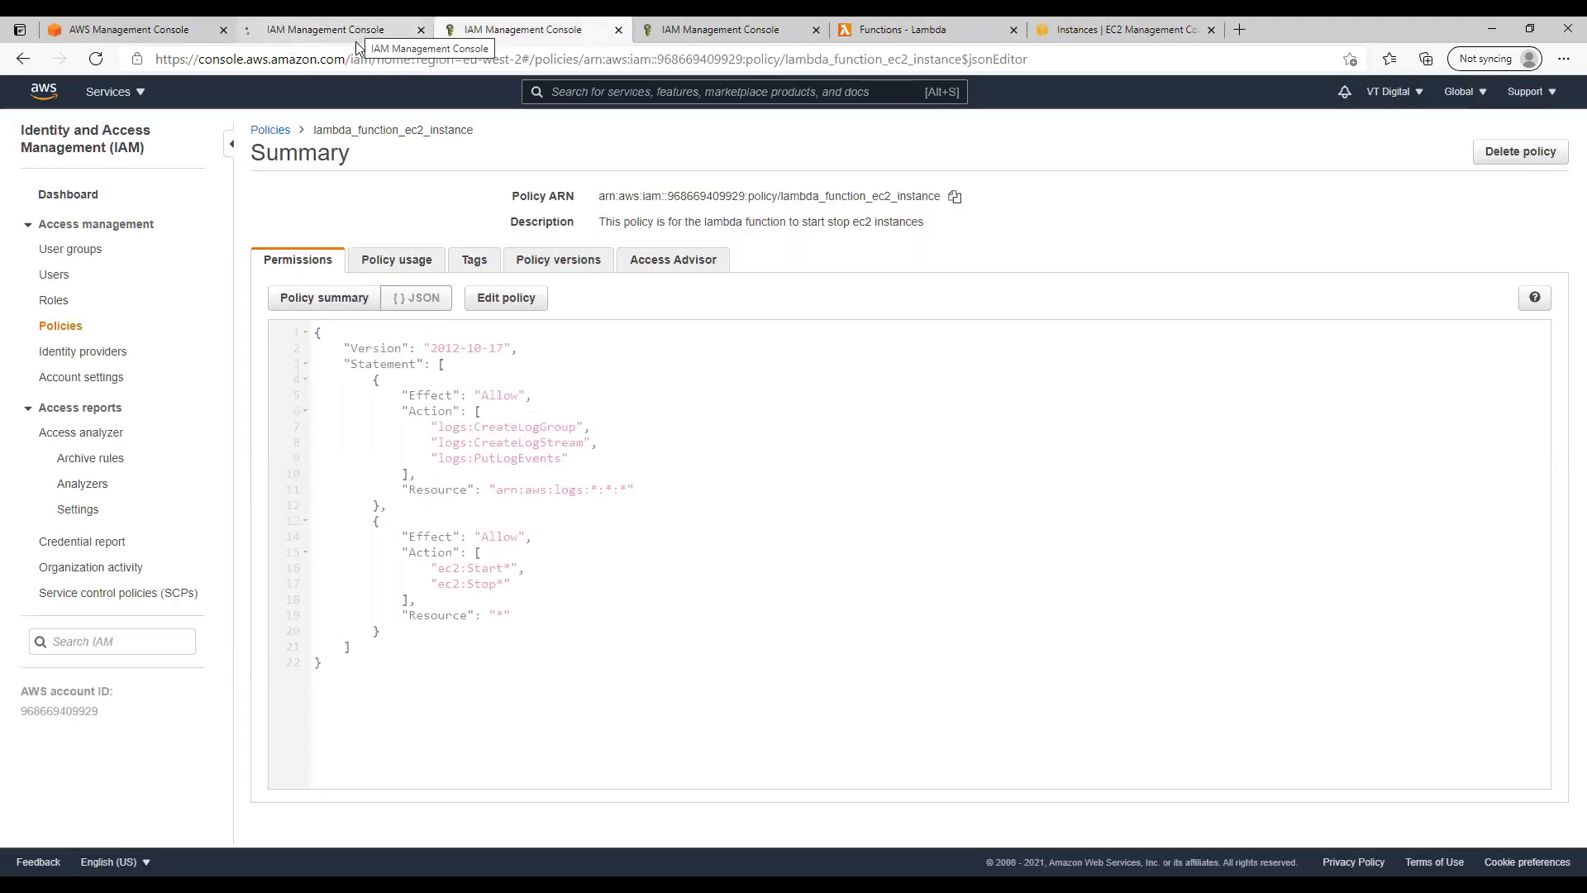
{"action": "left_click", "coordinate": [357, 32]}
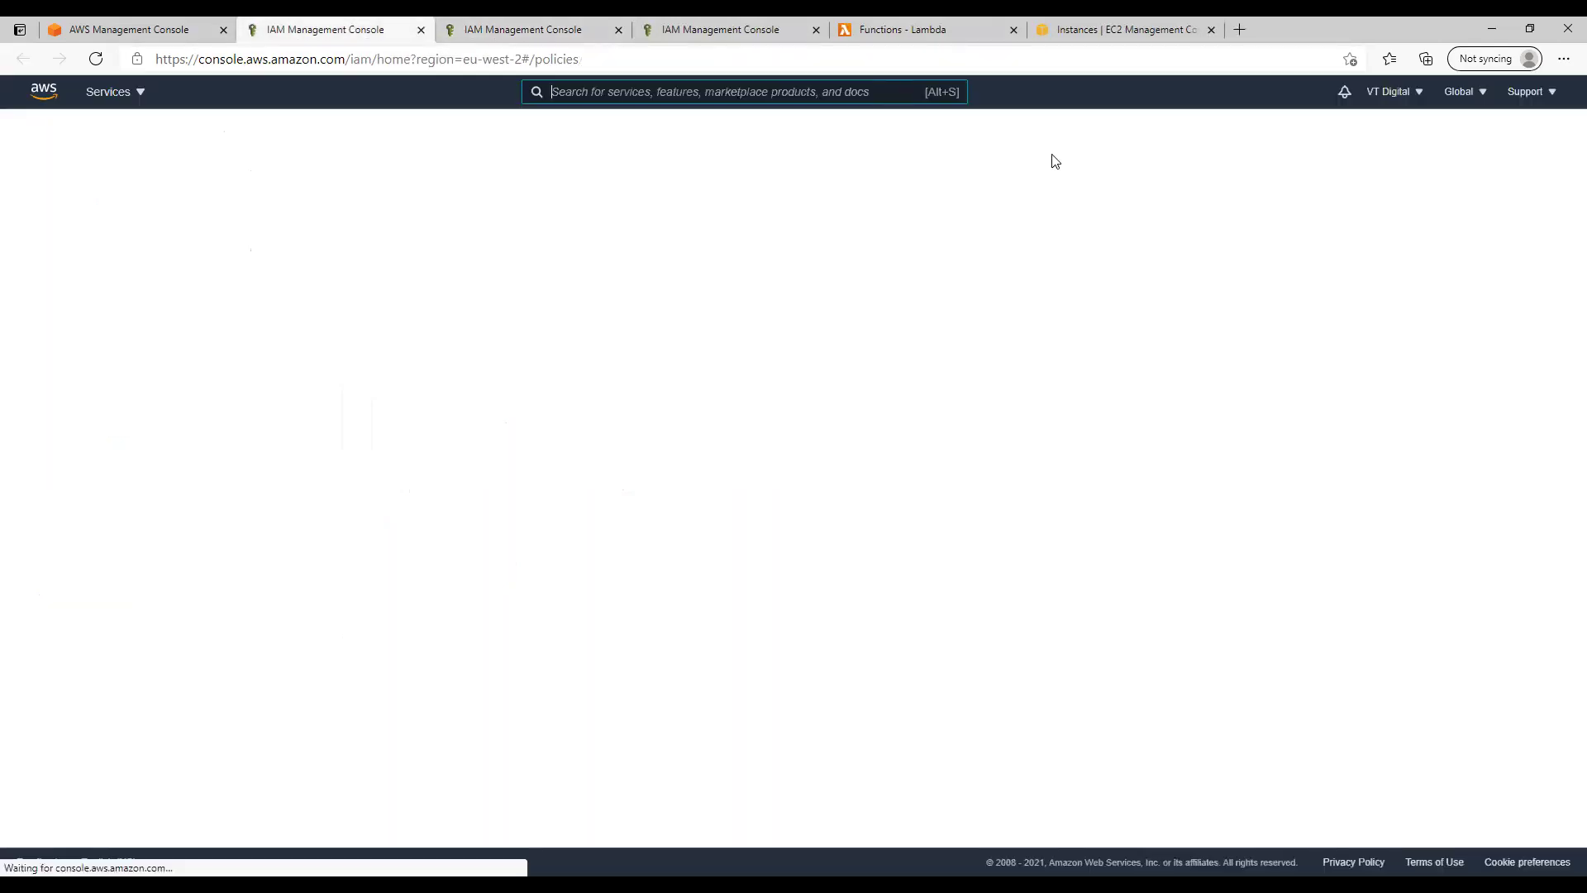
{"action": "left_click", "coordinate": [304, 142]}
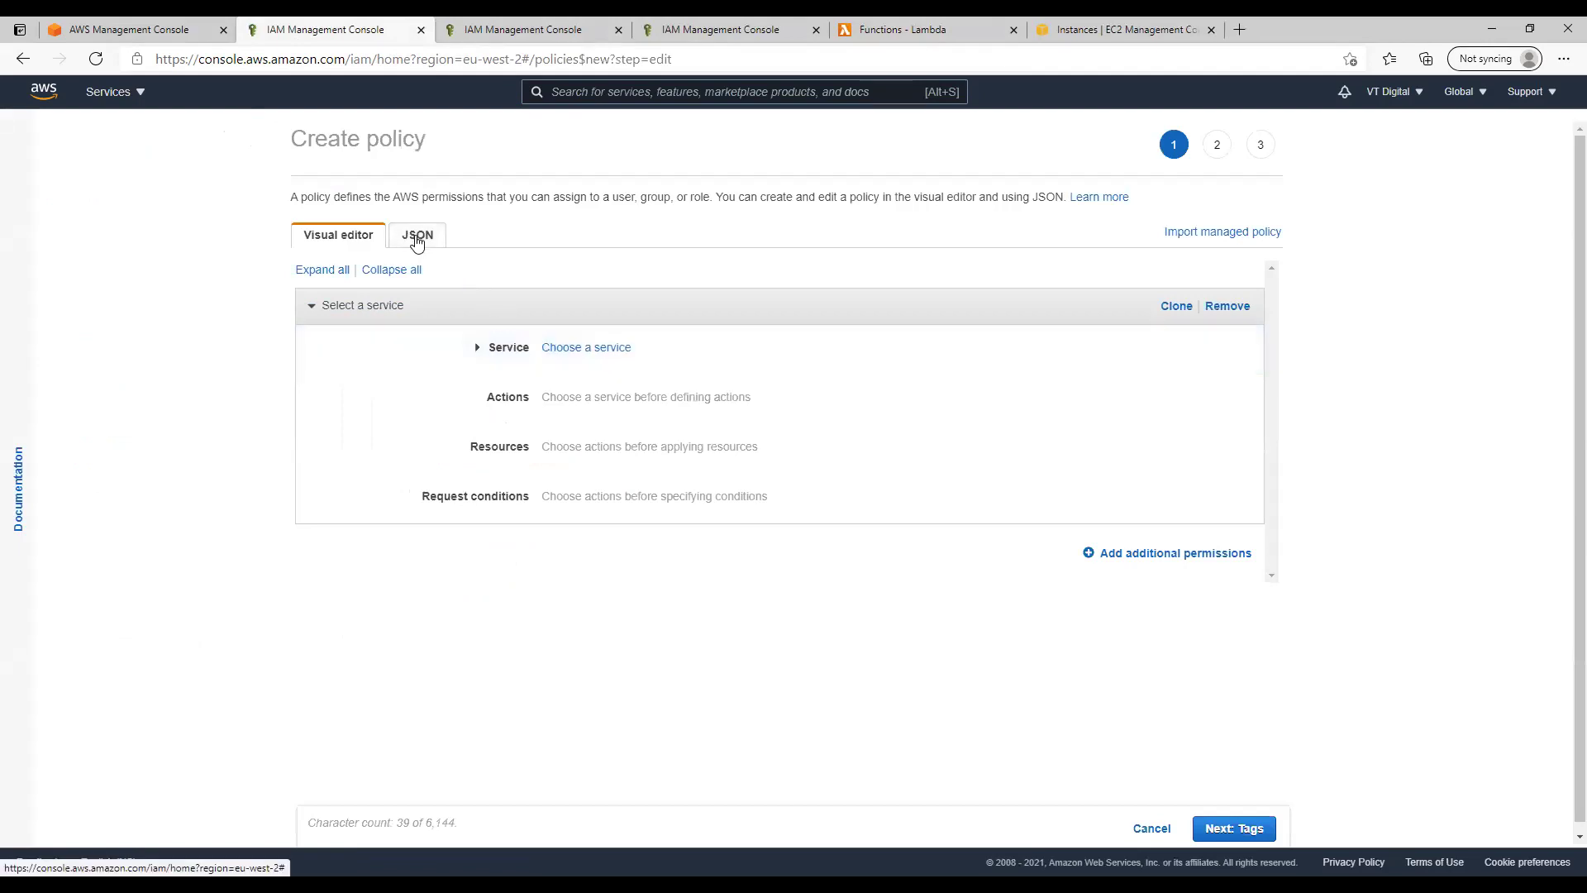
Examine the JSON statements of the existing lambda_function_ec2_instance policy, covering log permissions and EC2 start/stop actions
{"action": "left_click", "coordinate": [529, 29]}
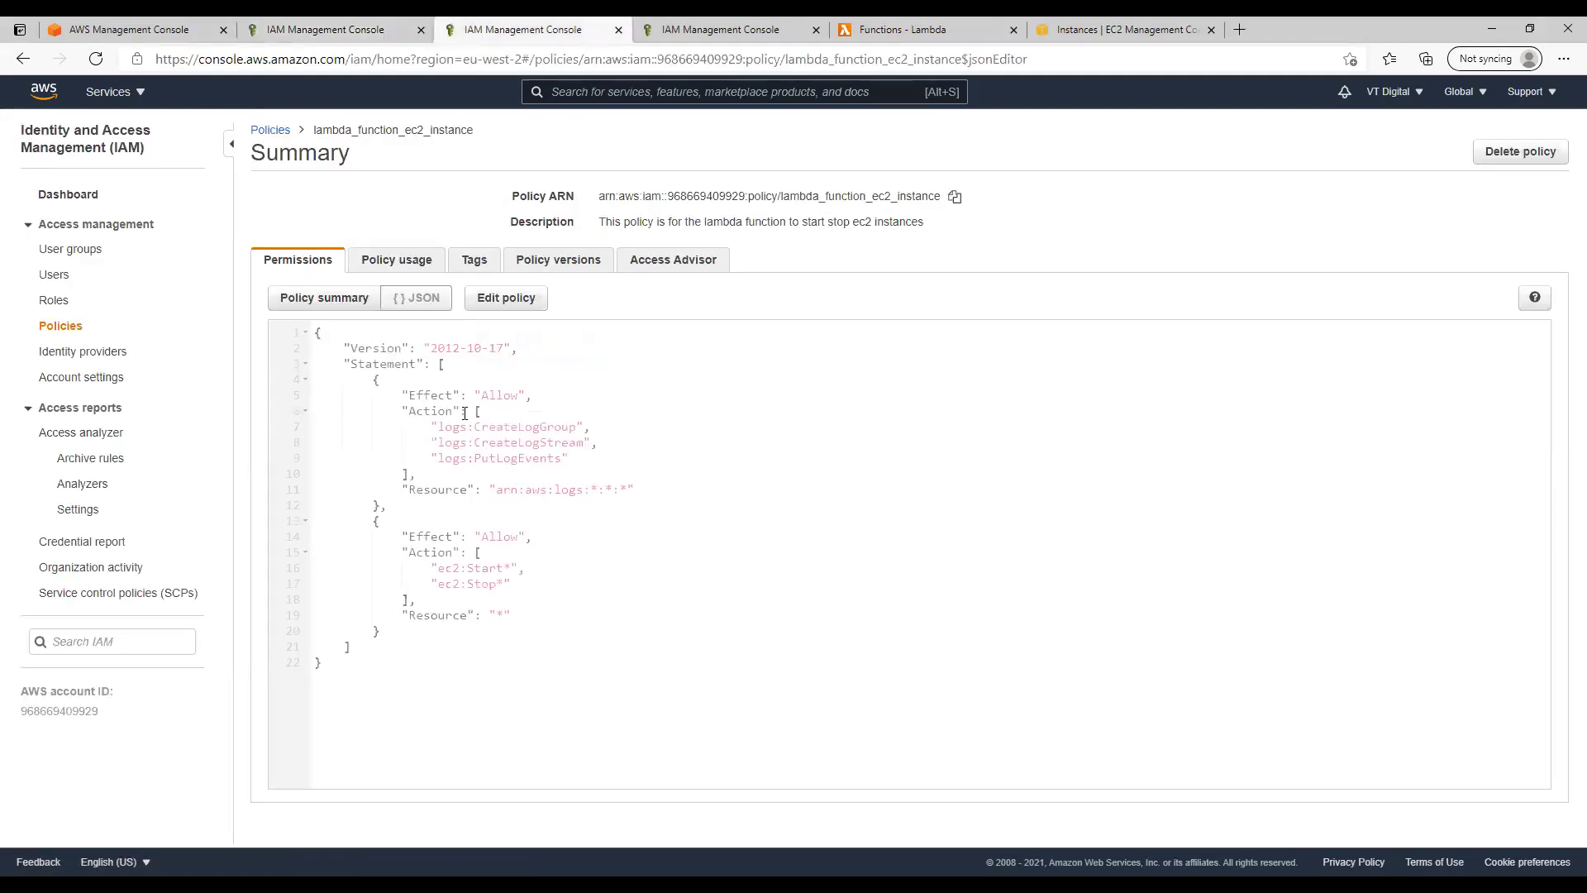
{"action": "left_click_drag", "start_coordinate": [345, 663], "coordinate": [314, 332]}
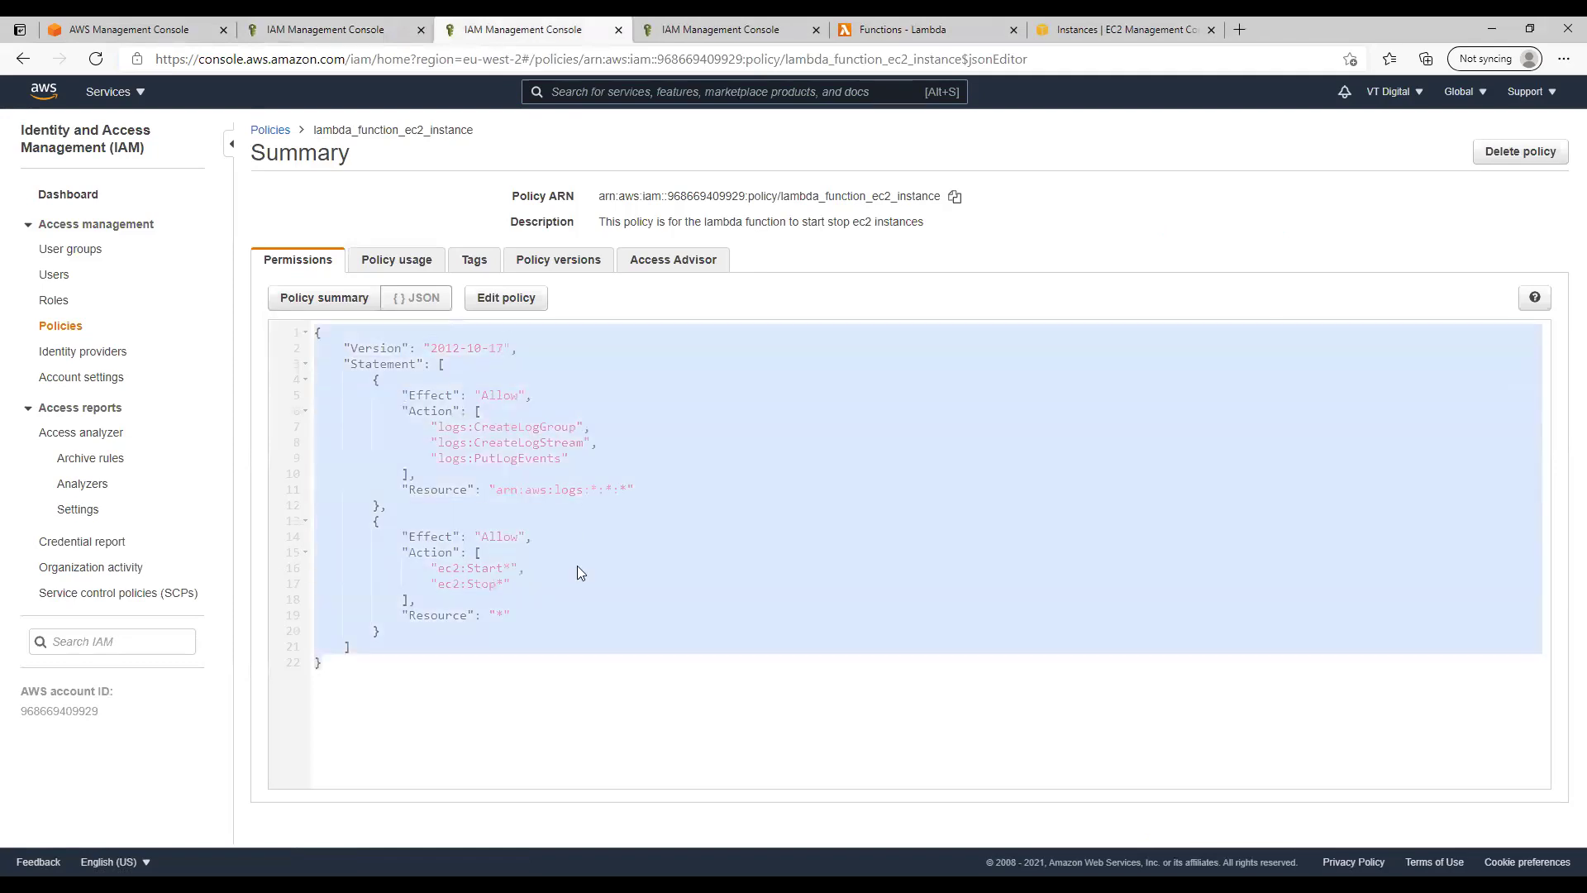
{"action": "left_click", "coordinate": [448, 668]}
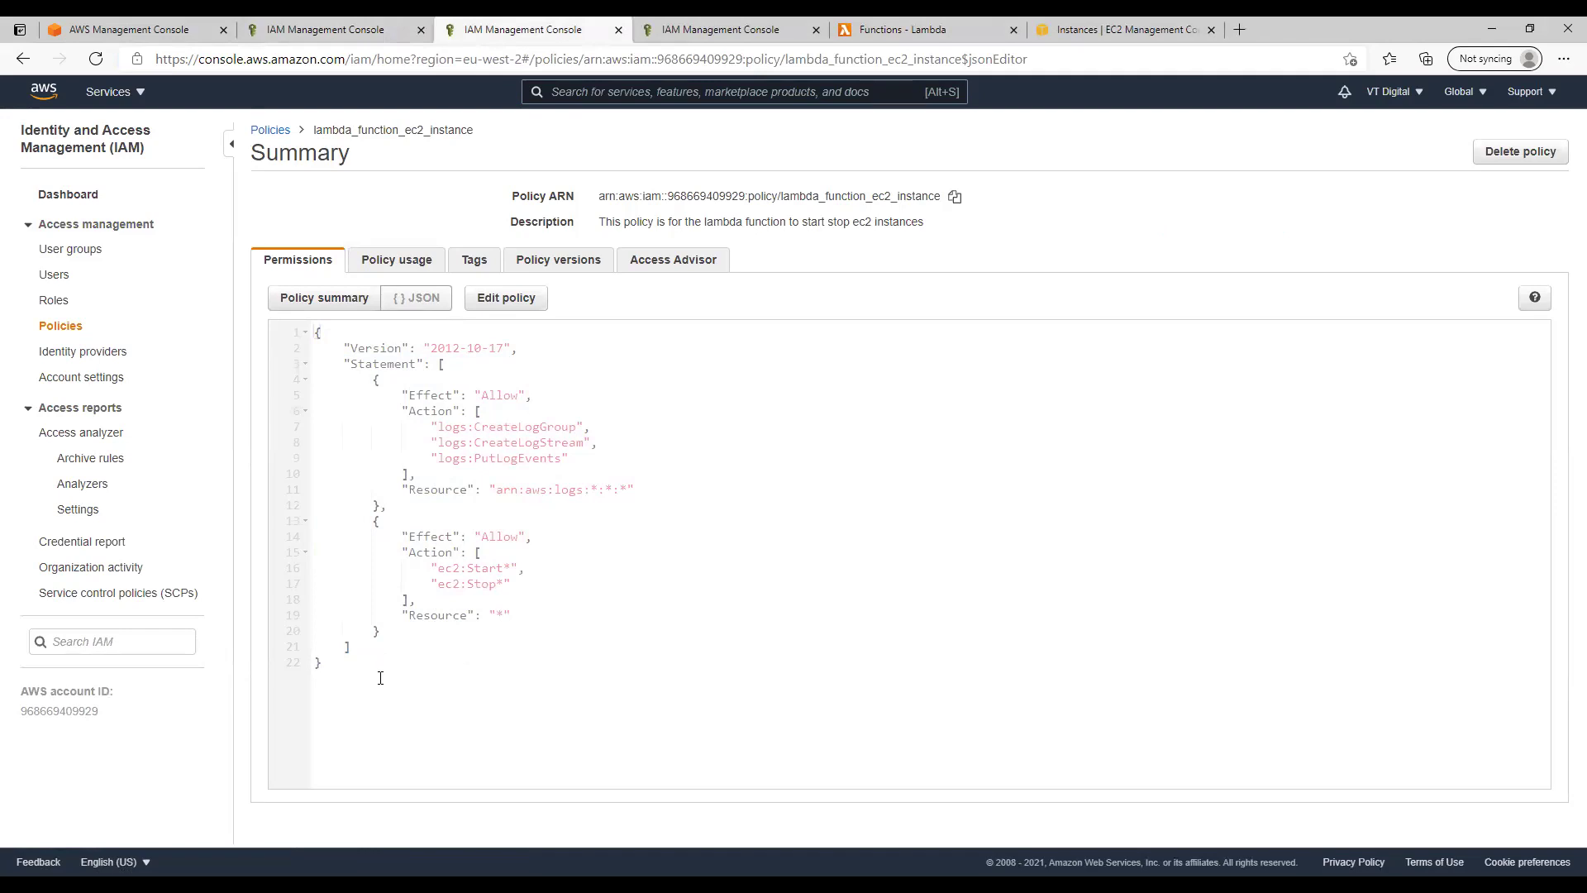
{"action": "double_click", "coordinate": [499, 615]}
{"action": "left_click_drag", "start_coordinate": [445, 668], "coordinate": [318, 331]}
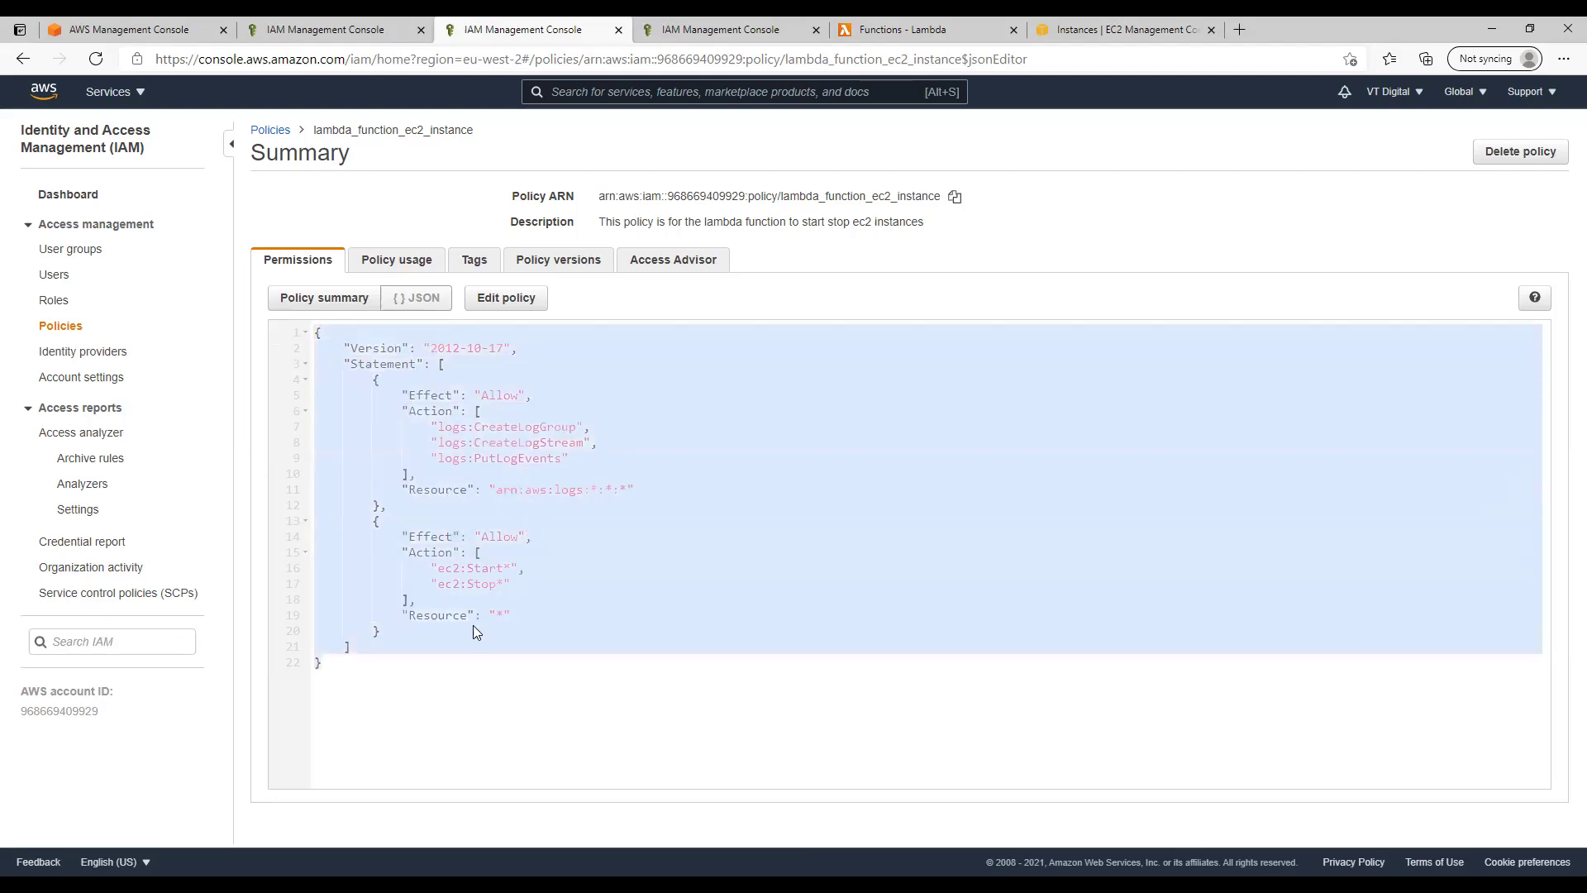
{"action": "left_click", "coordinate": [427, 662]}
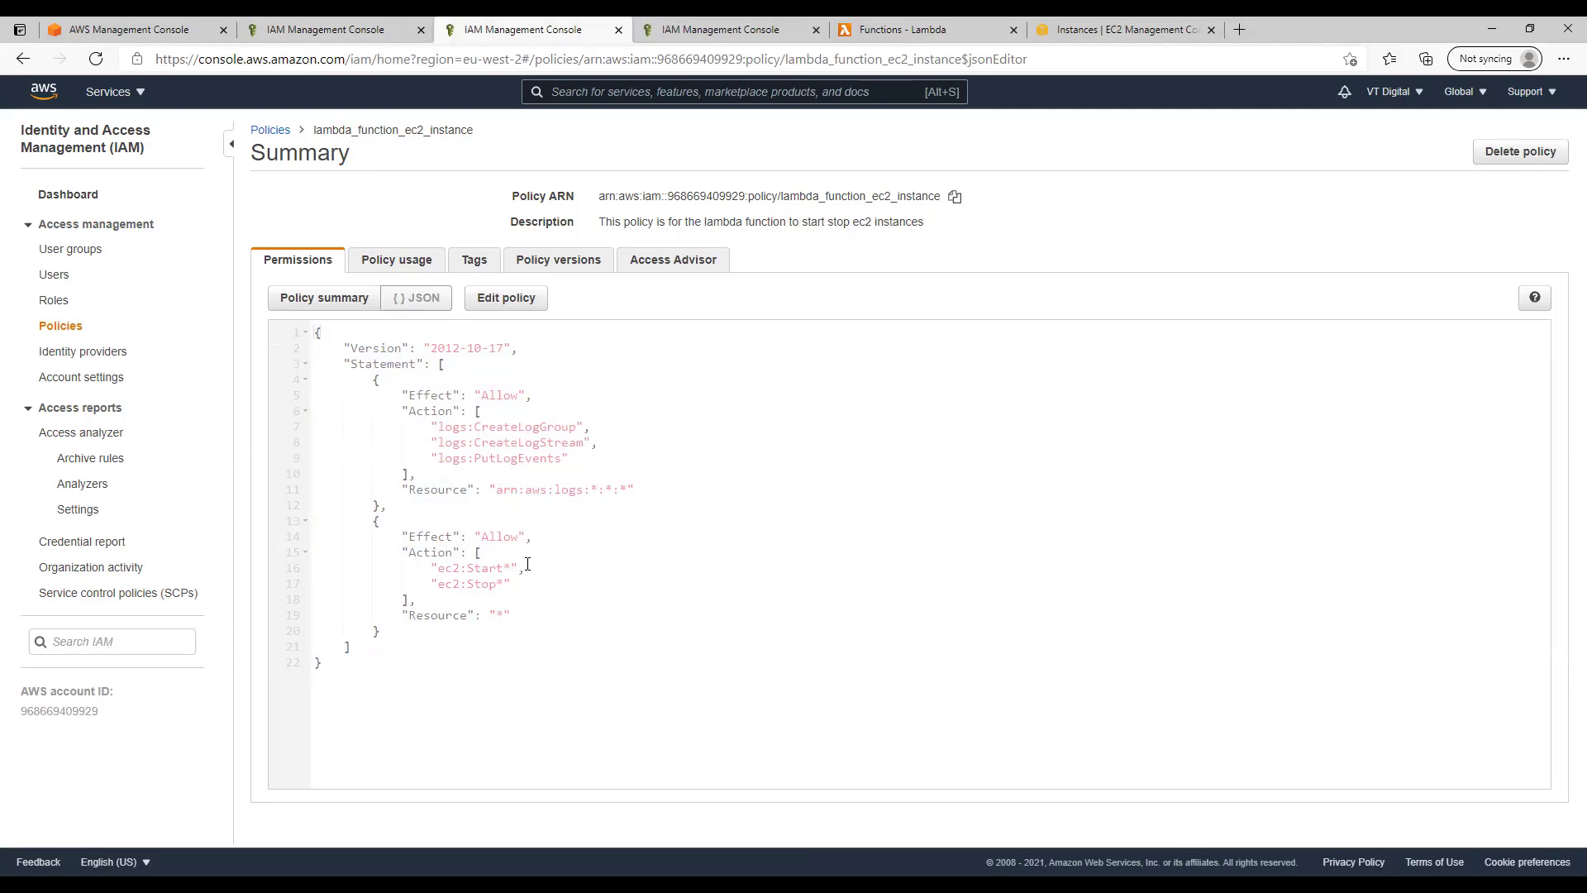
Show the new policy's JSON editor with its default content selected, and abandon the policy creation
{"action": "left_click", "coordinate": [330, 30]}
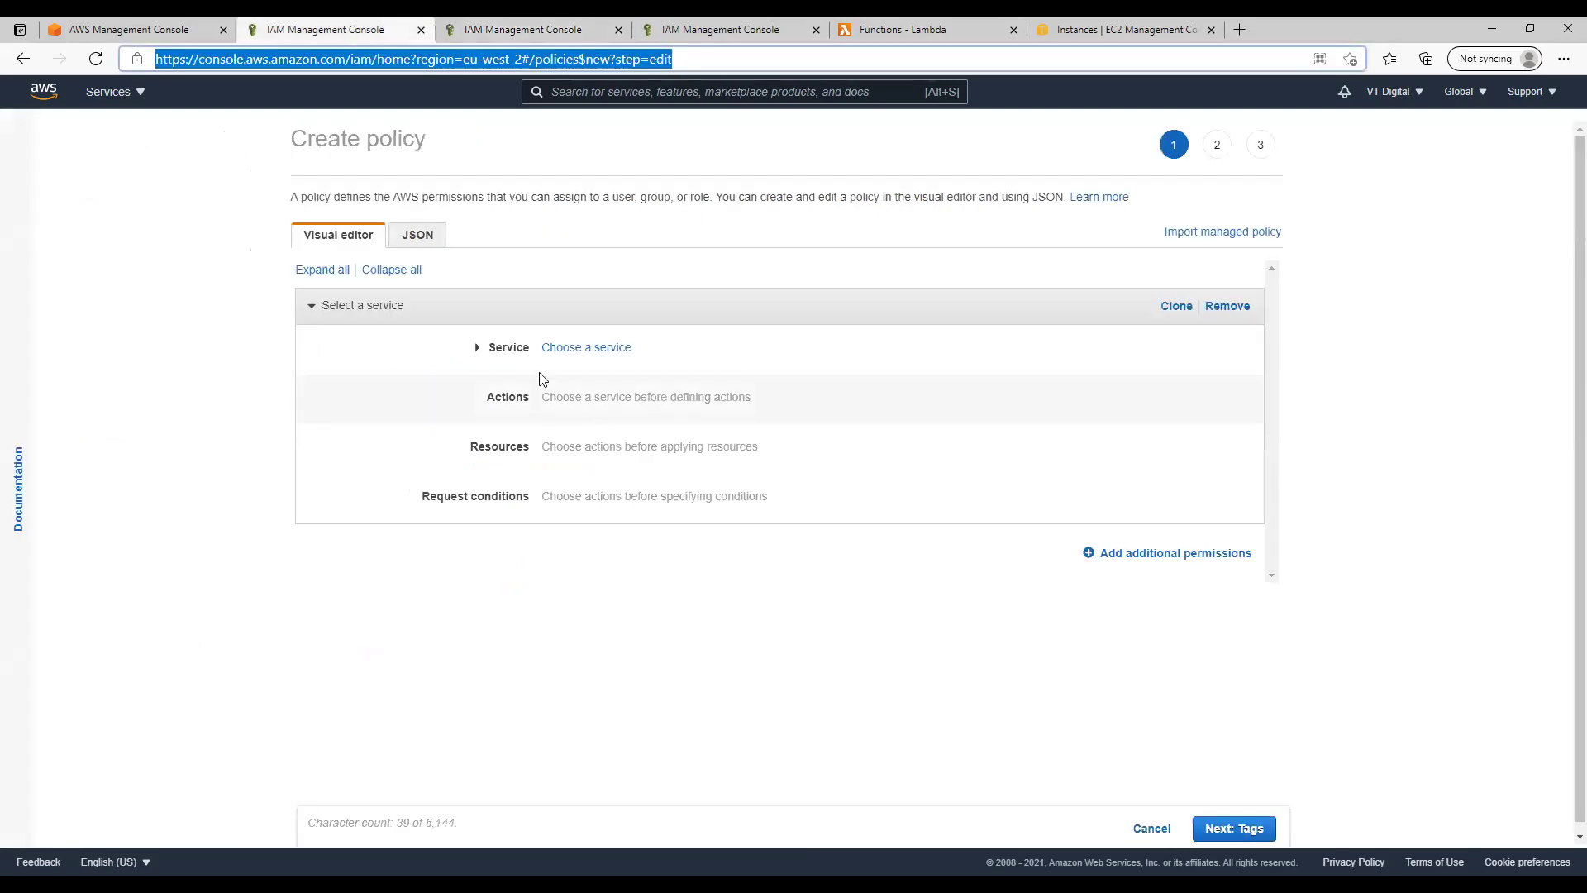
{"action": "left_click", "coordinate": [420, 235]}
{"action": "left_click", "coordinate": [461, 353]}
{"action": "key", "text": "ctrl+a"}
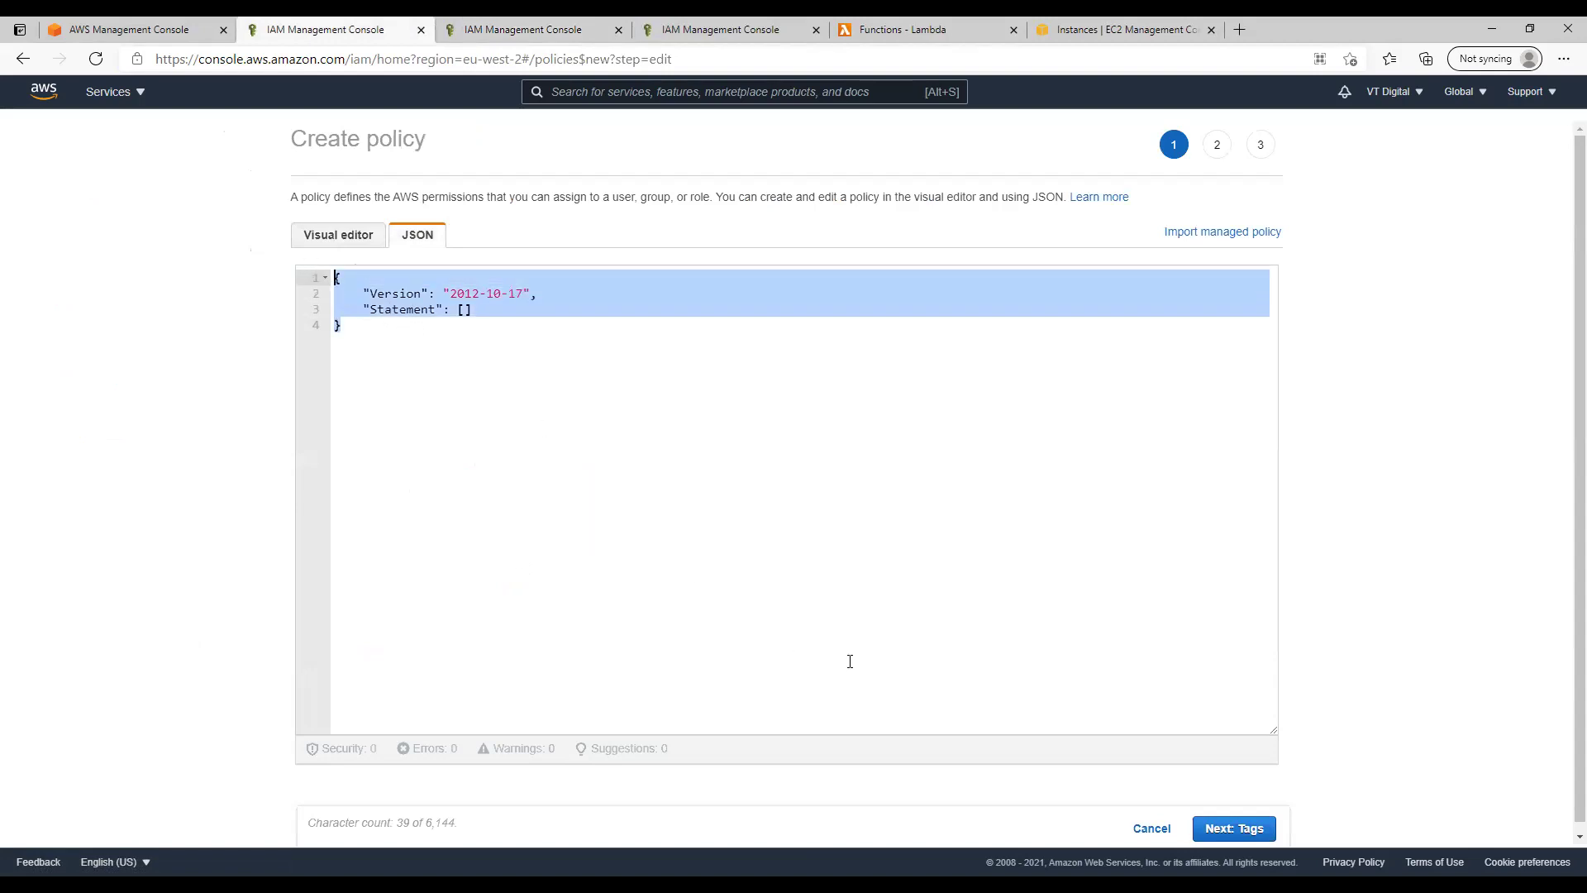
{"action": "left_click", "coordinate": [1223, 829]}
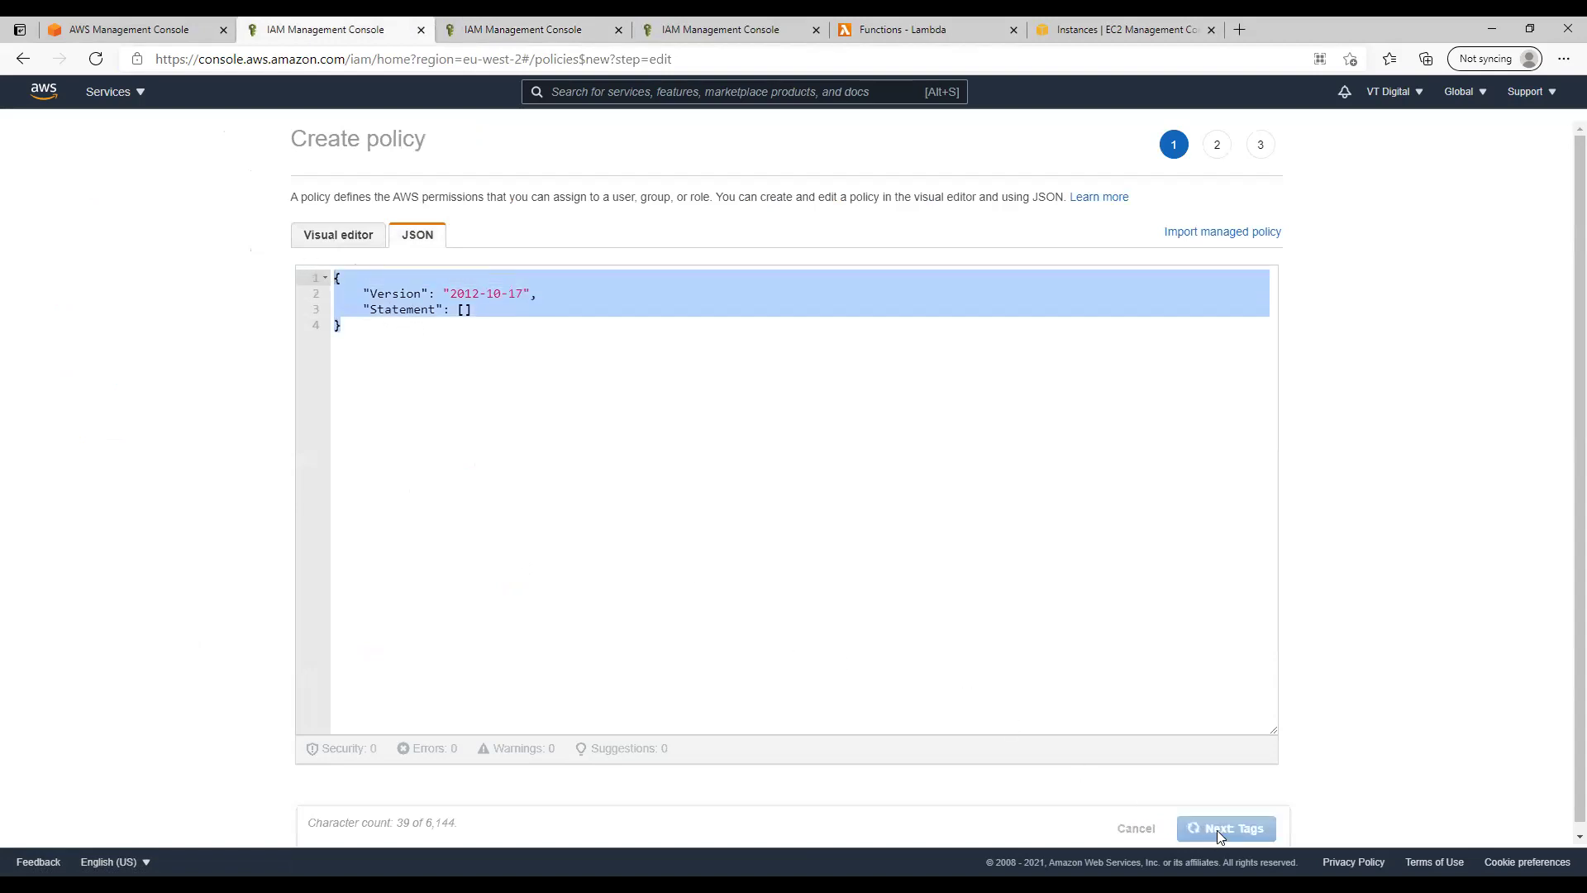
{"action": "left_click", "coordinate": [1152, 828]}
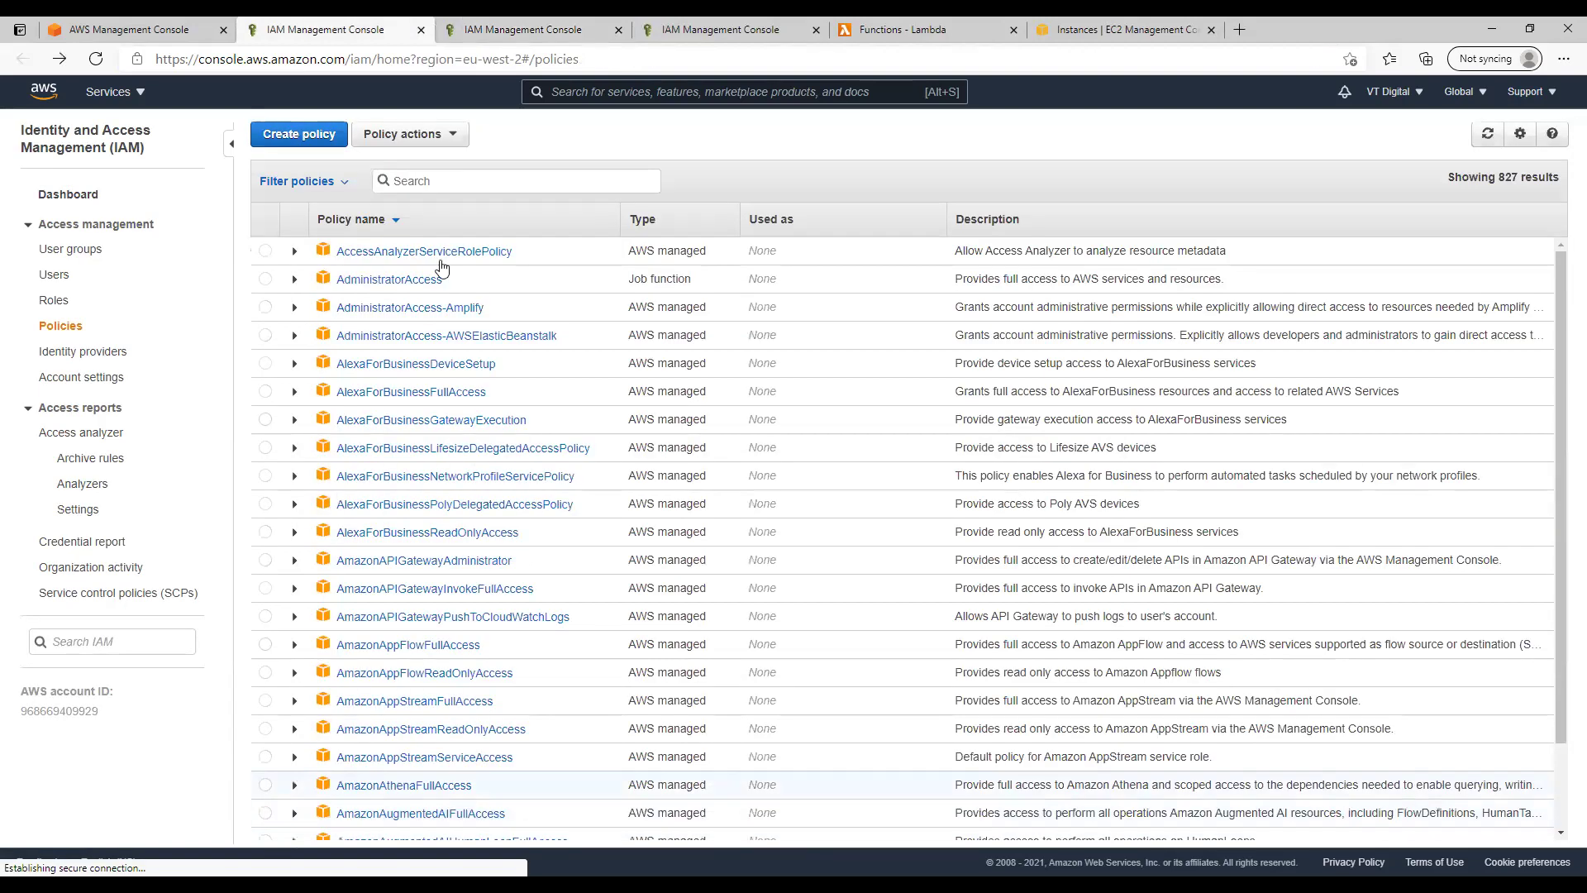
{"action": "left_click", "coordinate": [420, 29]}
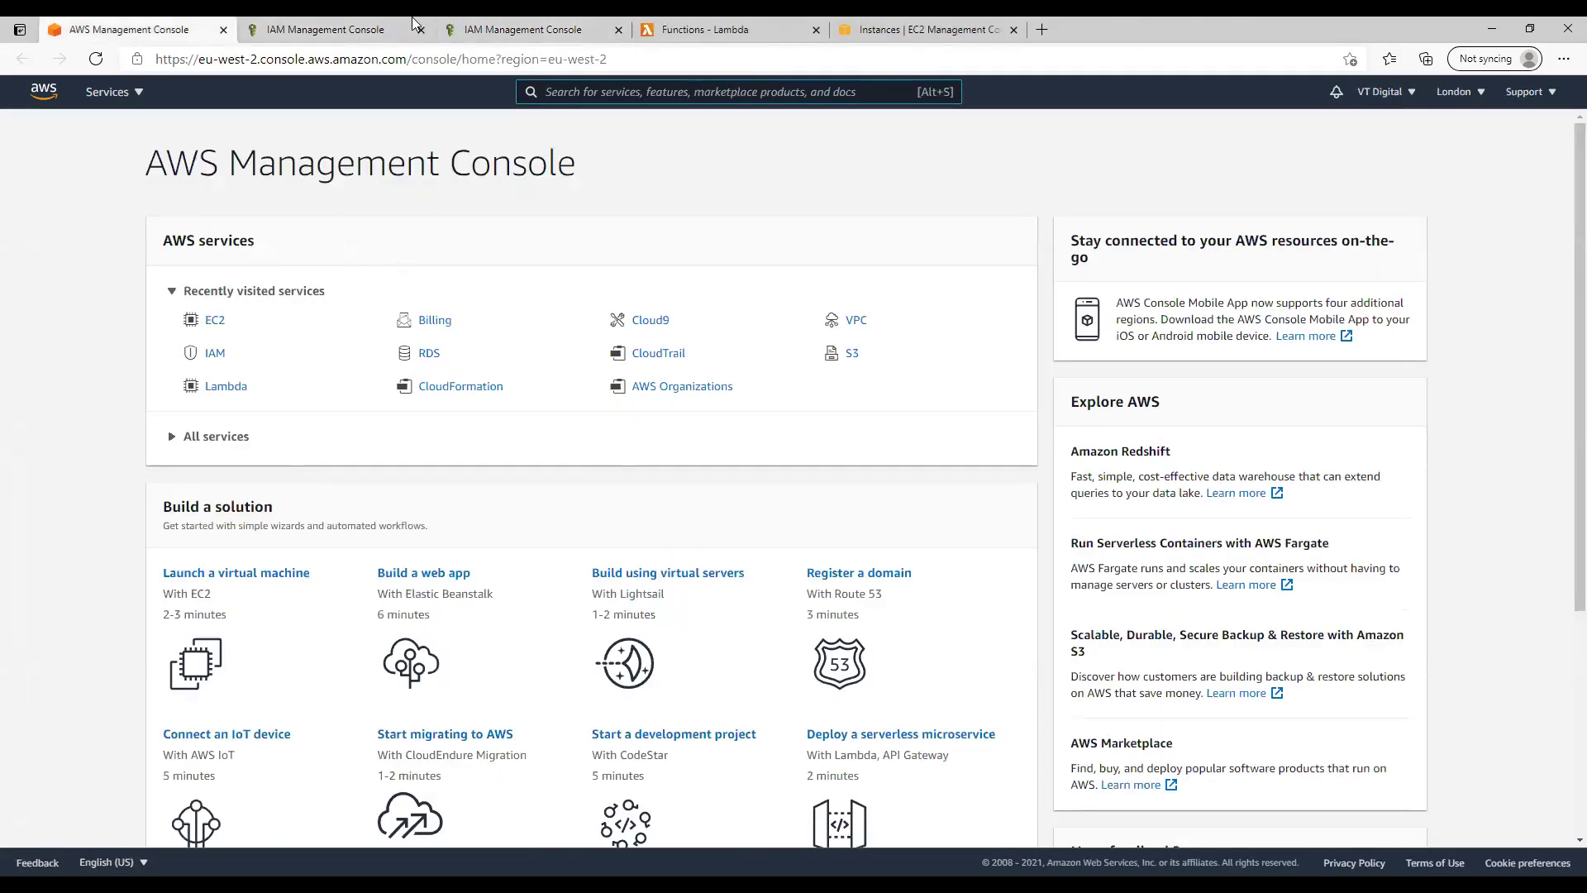
Return to the existing EC2 start/stop policy's summary and check its name
{"action": "left_click", "coordinate": [389, 29]}
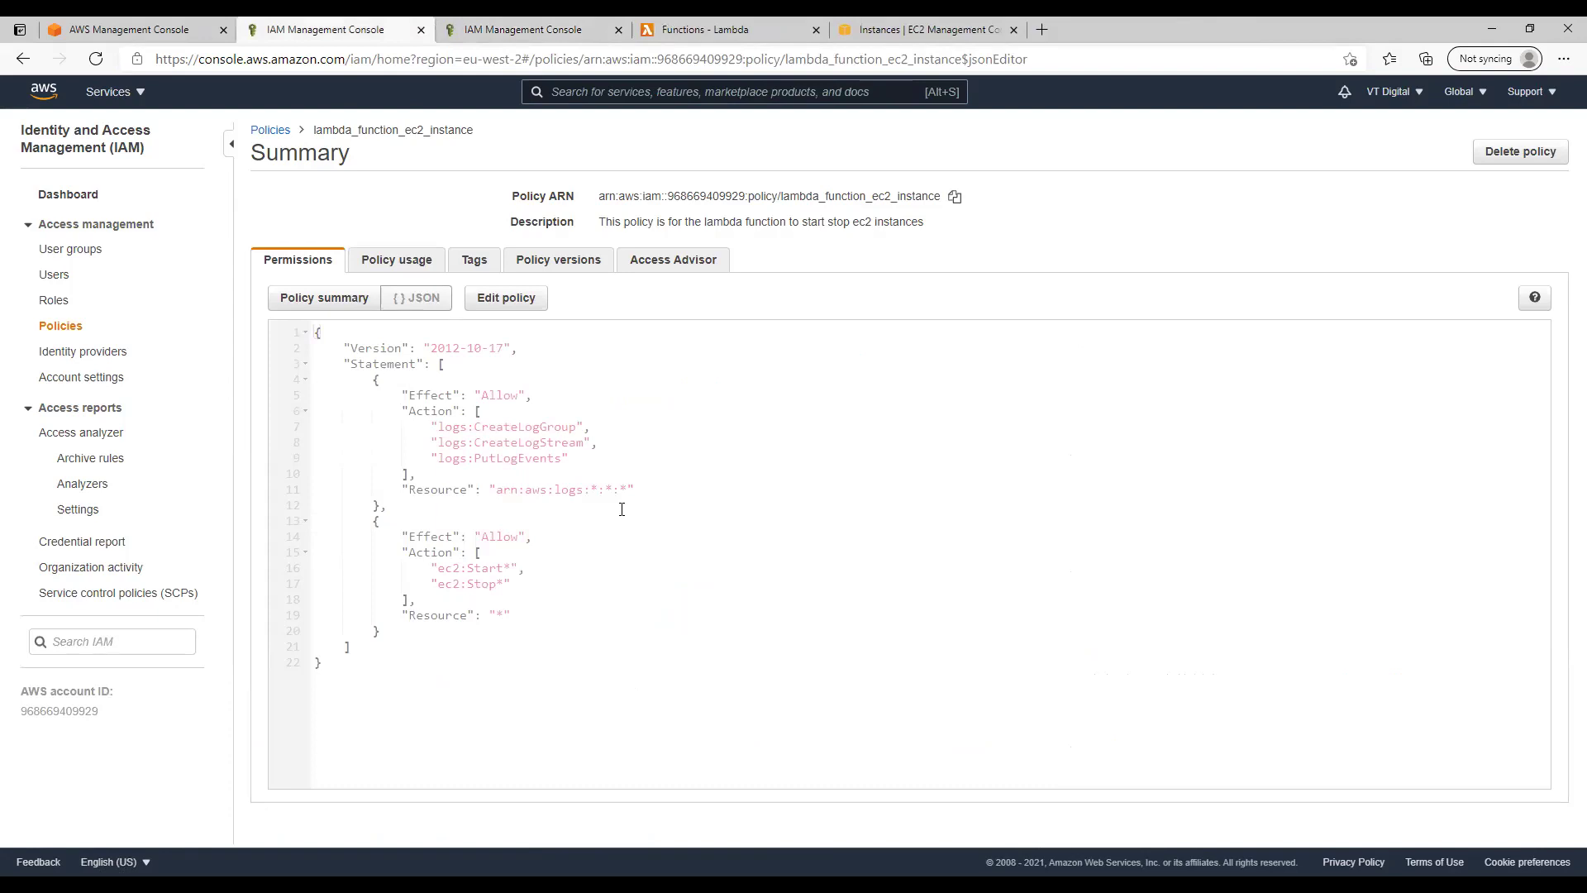
{"action": "left_click_drag", "start_coordinate": [509, 132], "coordinate": [309, 134]}
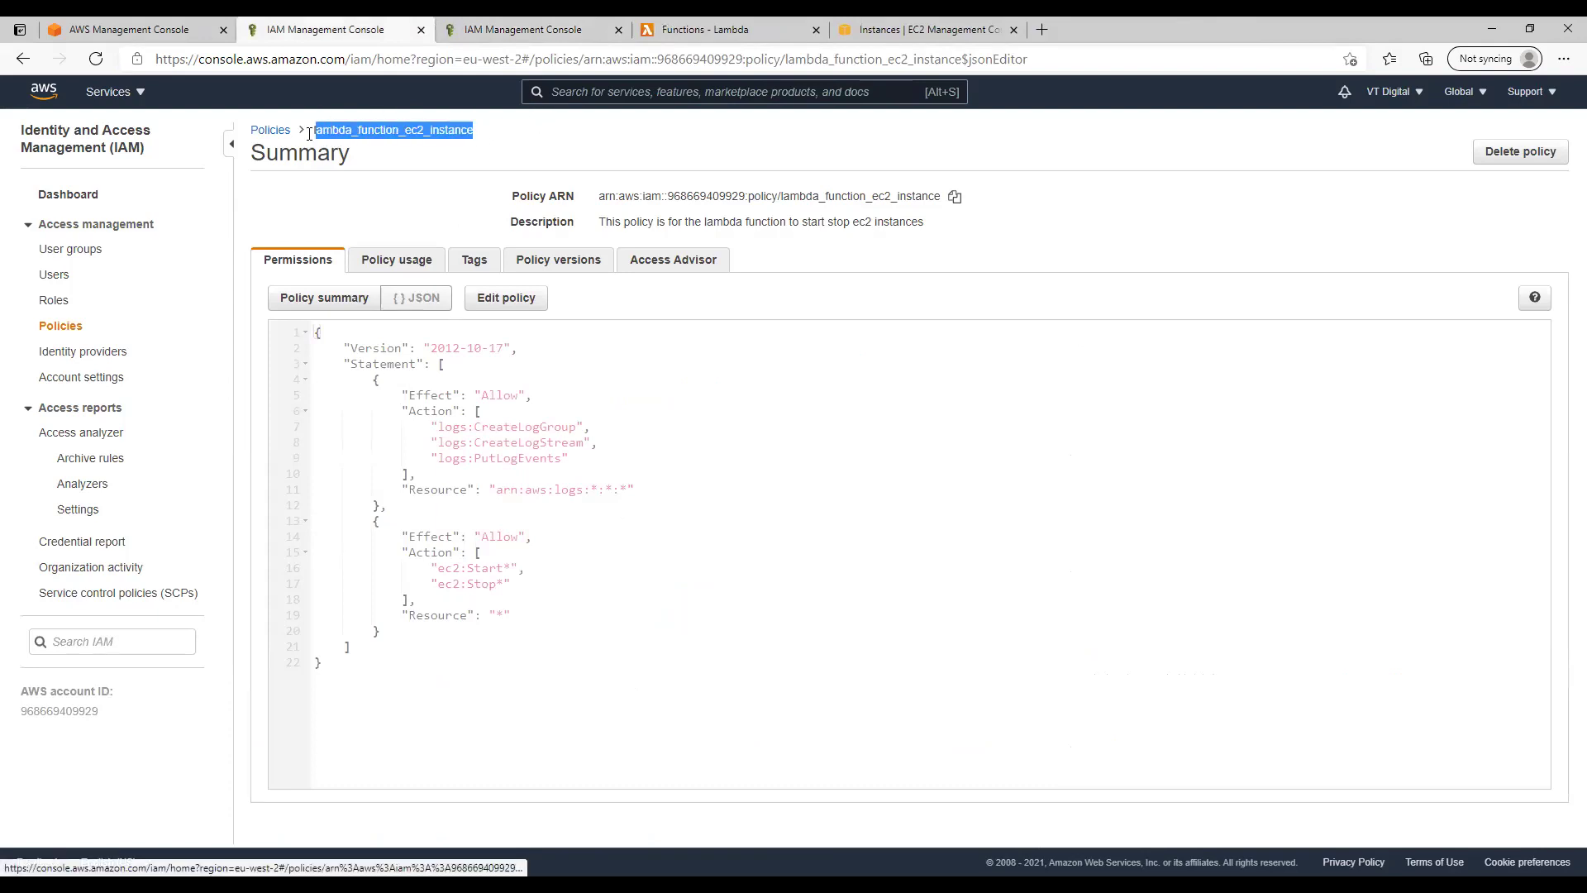
{"action": "left_click", "coordinate": [473, 147]}
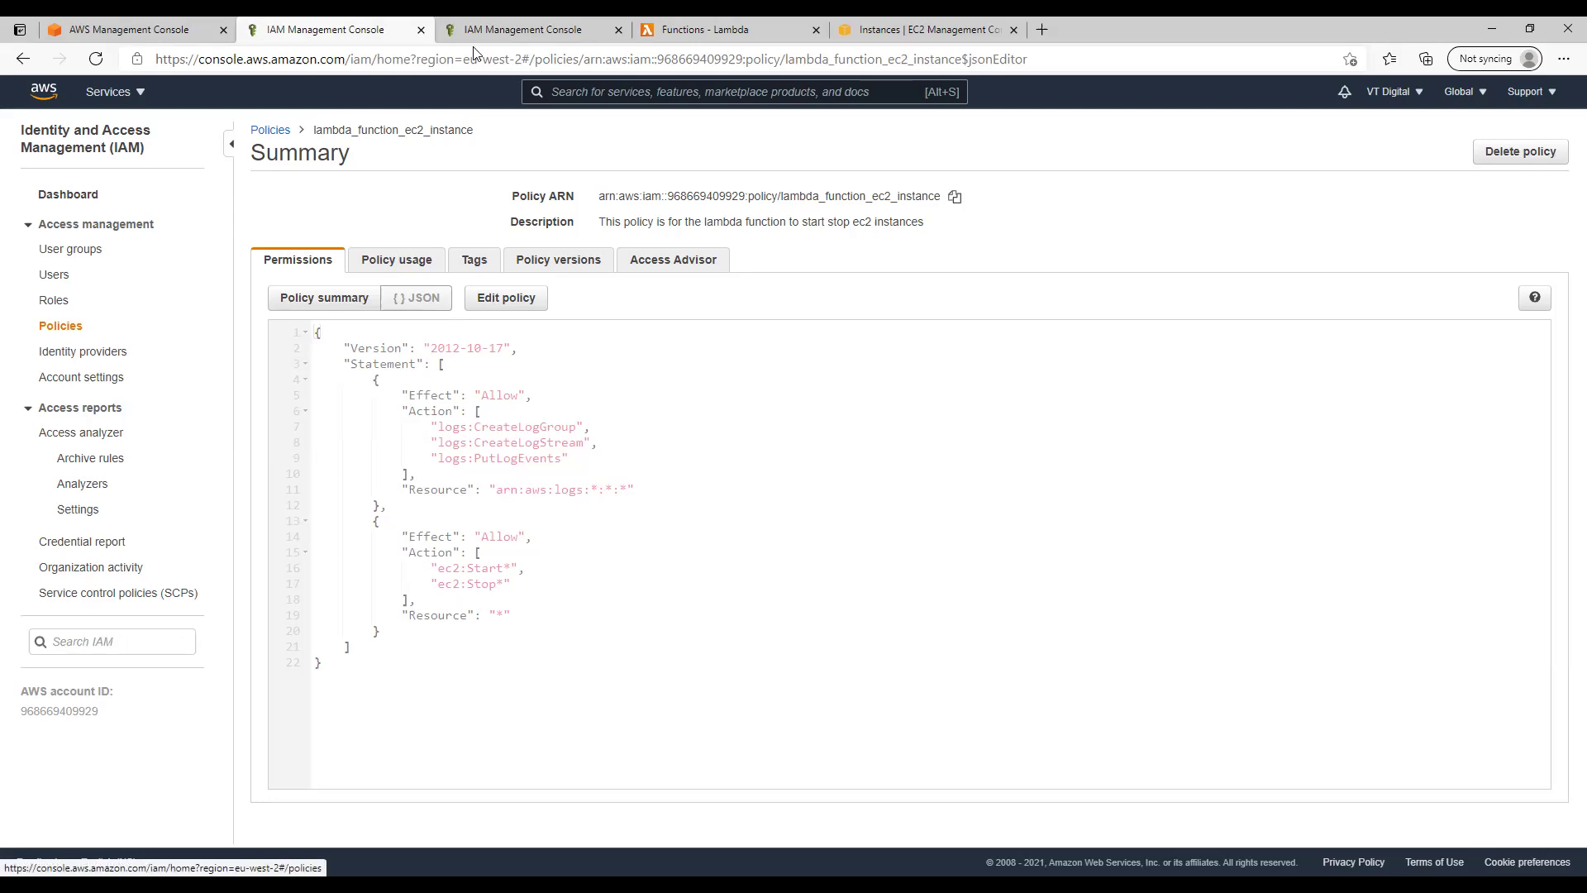
Start creating an IAM role for an AWS service with Lambda as the use case and proceed to its permissions
{"action": "left_click", "coordinate": [496, 30]}
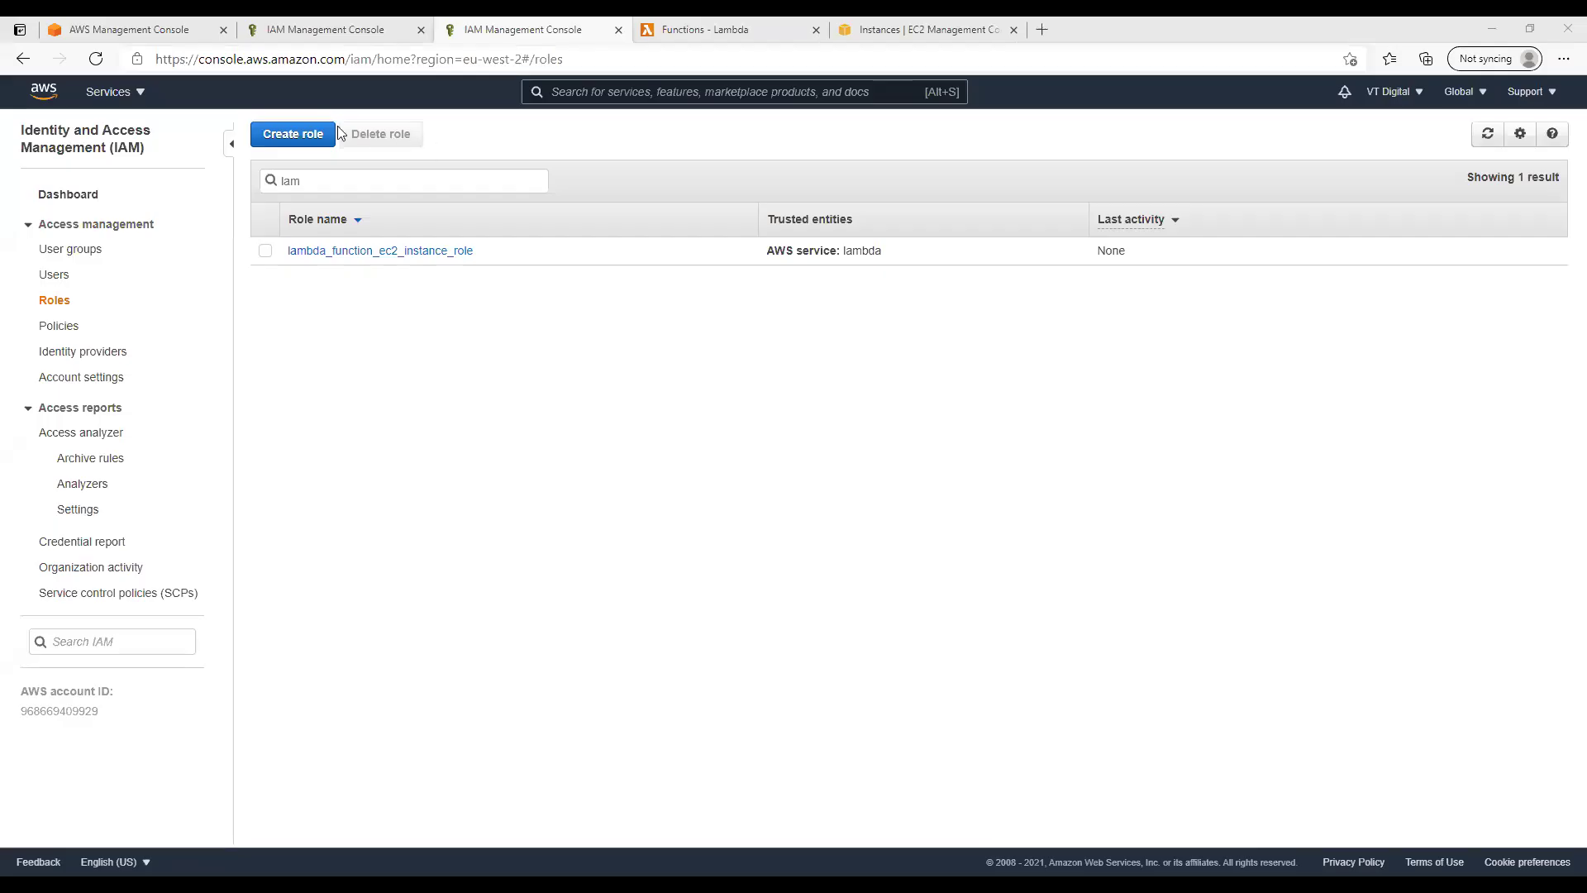
{"action": "left_click", "coordinate": [307, 138]}
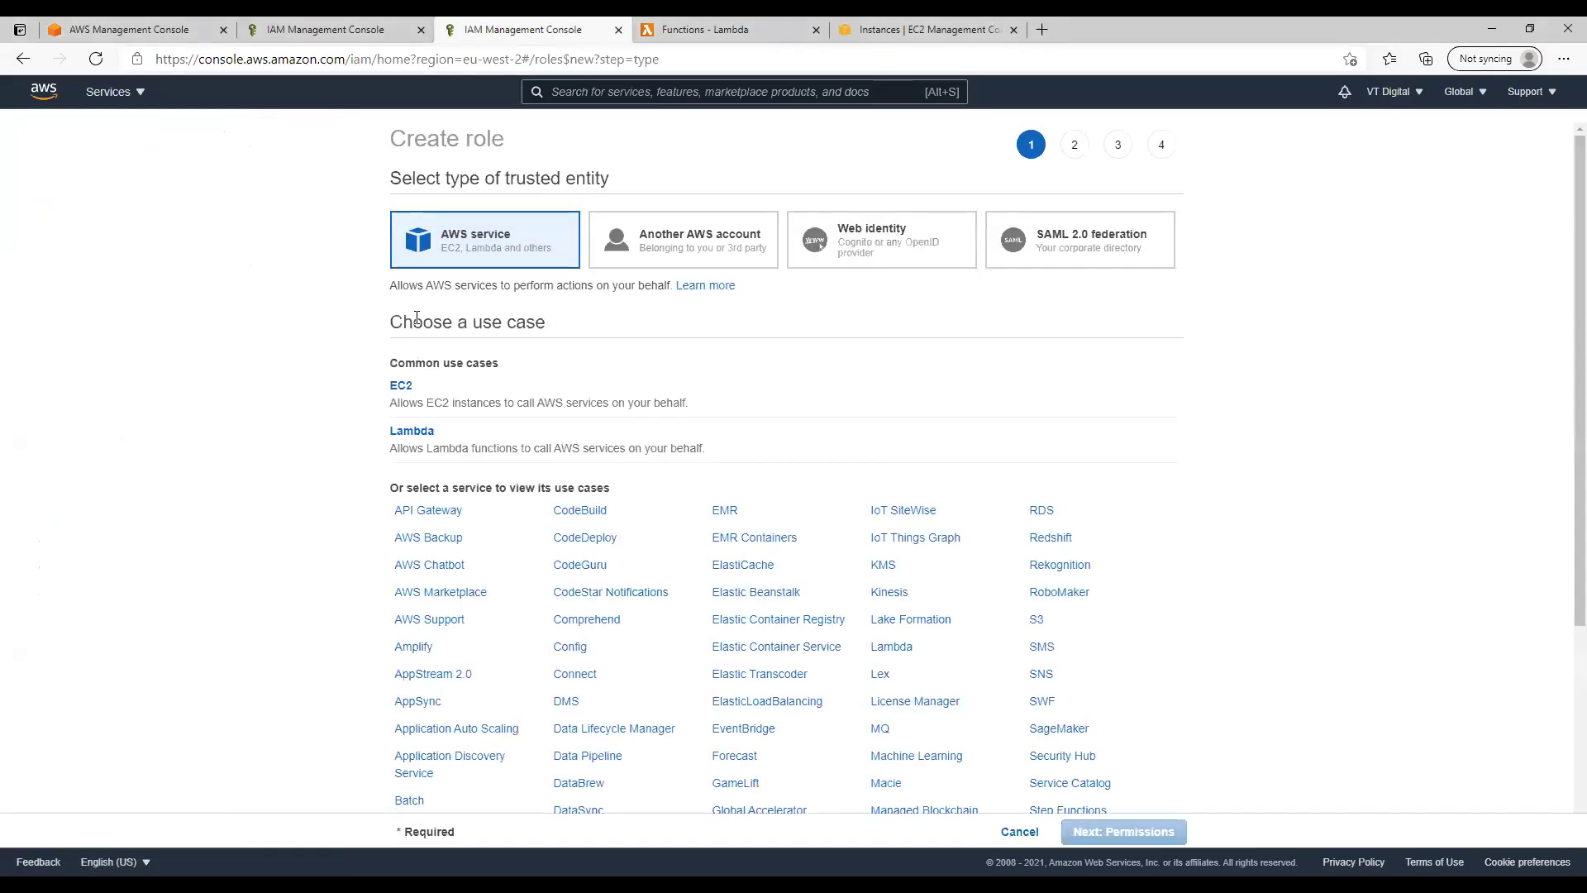
{"action": "left_click_drag", "start_coordinate": [394, 323], "coordinate": [554, 329]}
{"action": "left_click", "coordinate": [258, 351]}
{"action": "scroll", "coordinate": [258, 351], "scroll_direction": "down", "scroll_amount": 1}
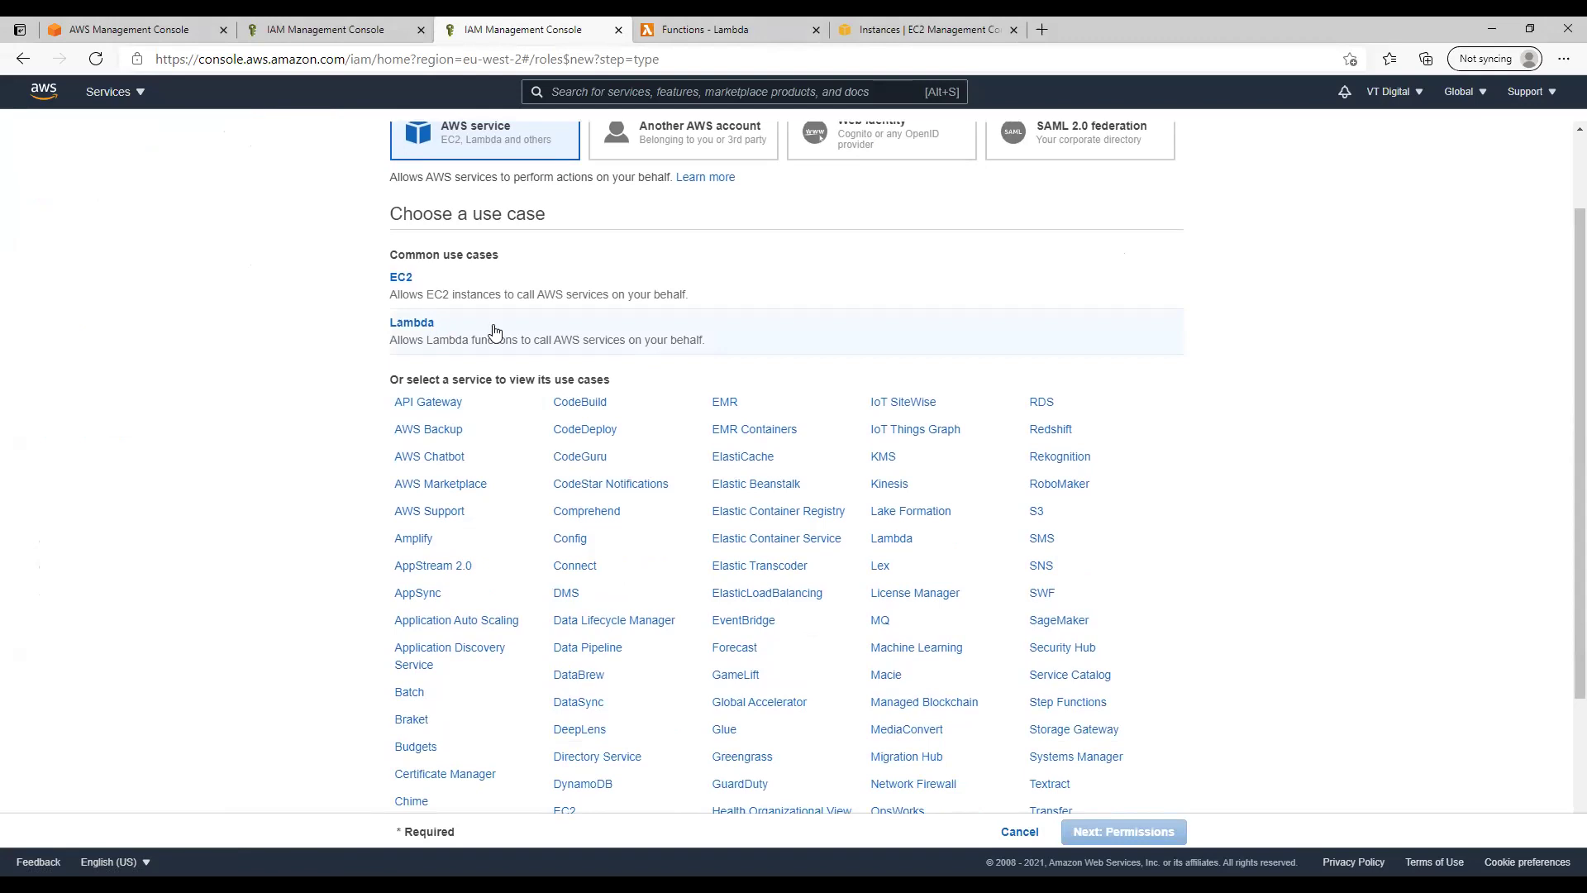
{"action": "left_click", "coordinate": [539, 331]}
{"action": "left_click", "coordinate": [1130, 834]}
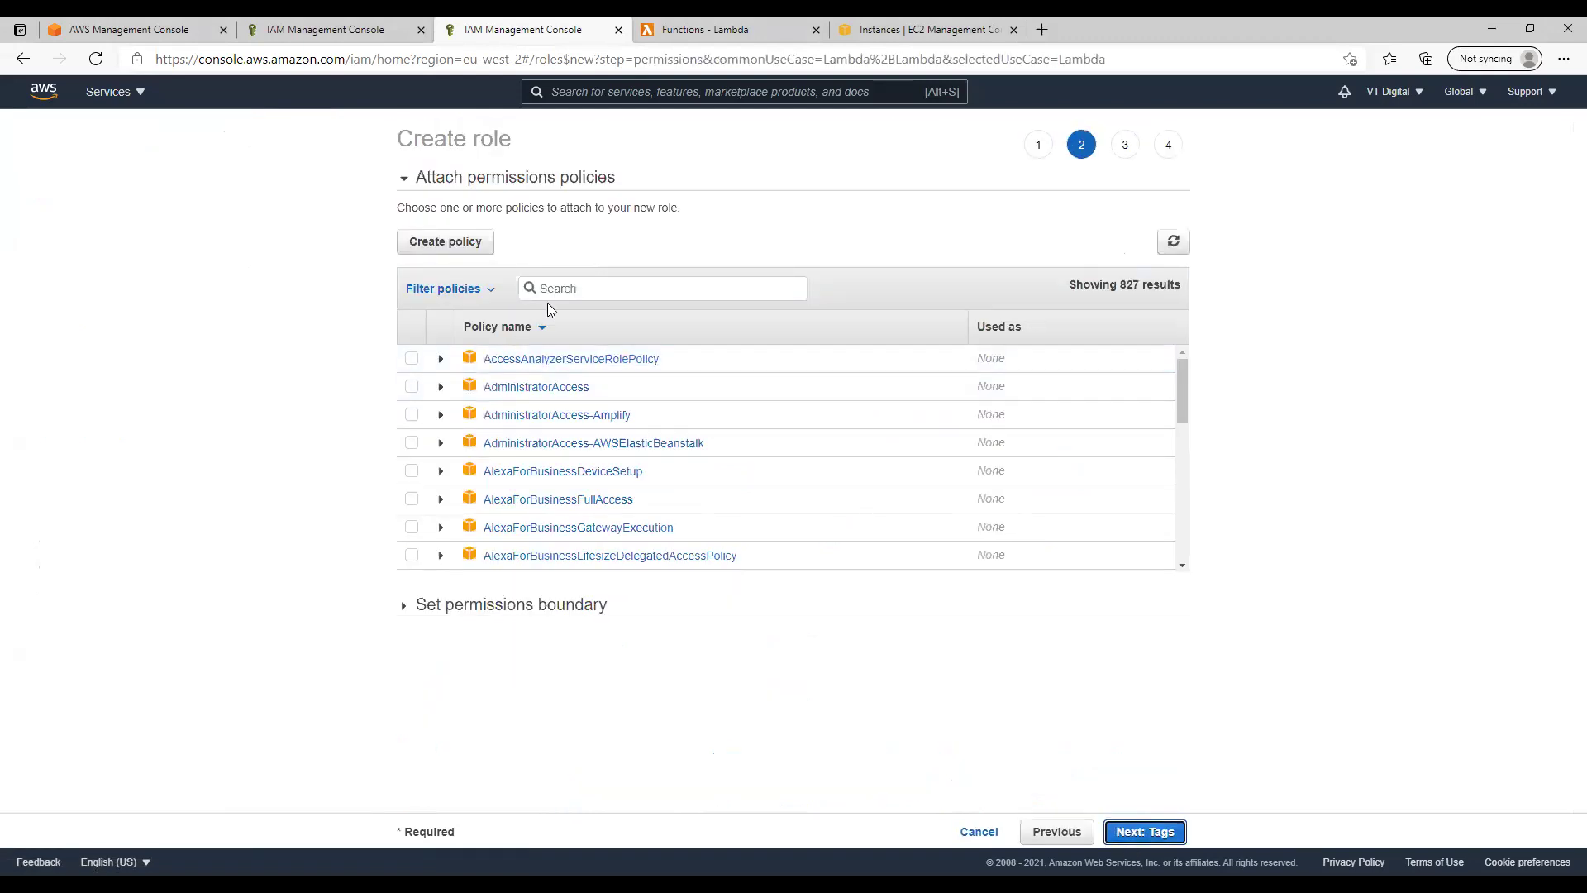
Search the permissions policies for "lambda" and attach lambda_function_ec2_instance to the new role
{"action": "left_click", "coordinate": [594, 287]}
{"action": "left_click", "coordinate": [326, 30]}
{"action": "left_click_drag", "start_coordinate": [486, 134], "coordinate": [314, 132]}
{"action": "left_click", "coordinate": [397, 166]}
{"action": "left_click", "coordinate": [524, 30]}
{"action": "type", "text": "lambda"}
{"action": "scroll", "coordinate": [868, 478], "scroll_direction": "down", "scroll_amount": 5}
{"action": "scroll", "coordinate": [835, 514], "scroll_direction": "down", "scroll_amount": 1}
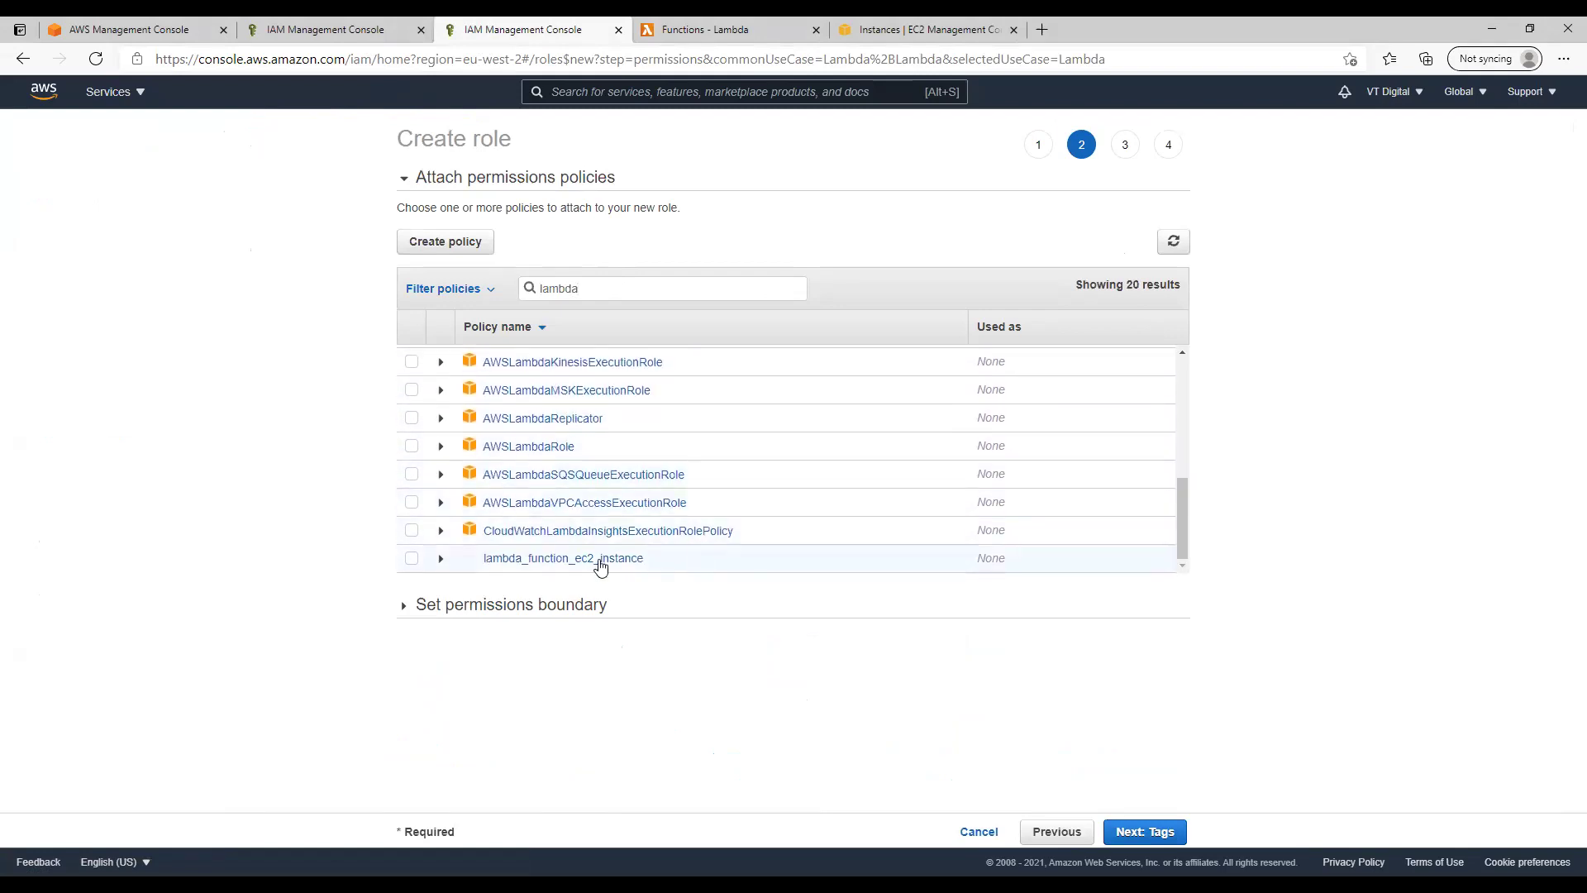
{"action": "left_click", "coordinate": [363, 23]}
{"action": "left_click", "coordinate": [488, 35]}
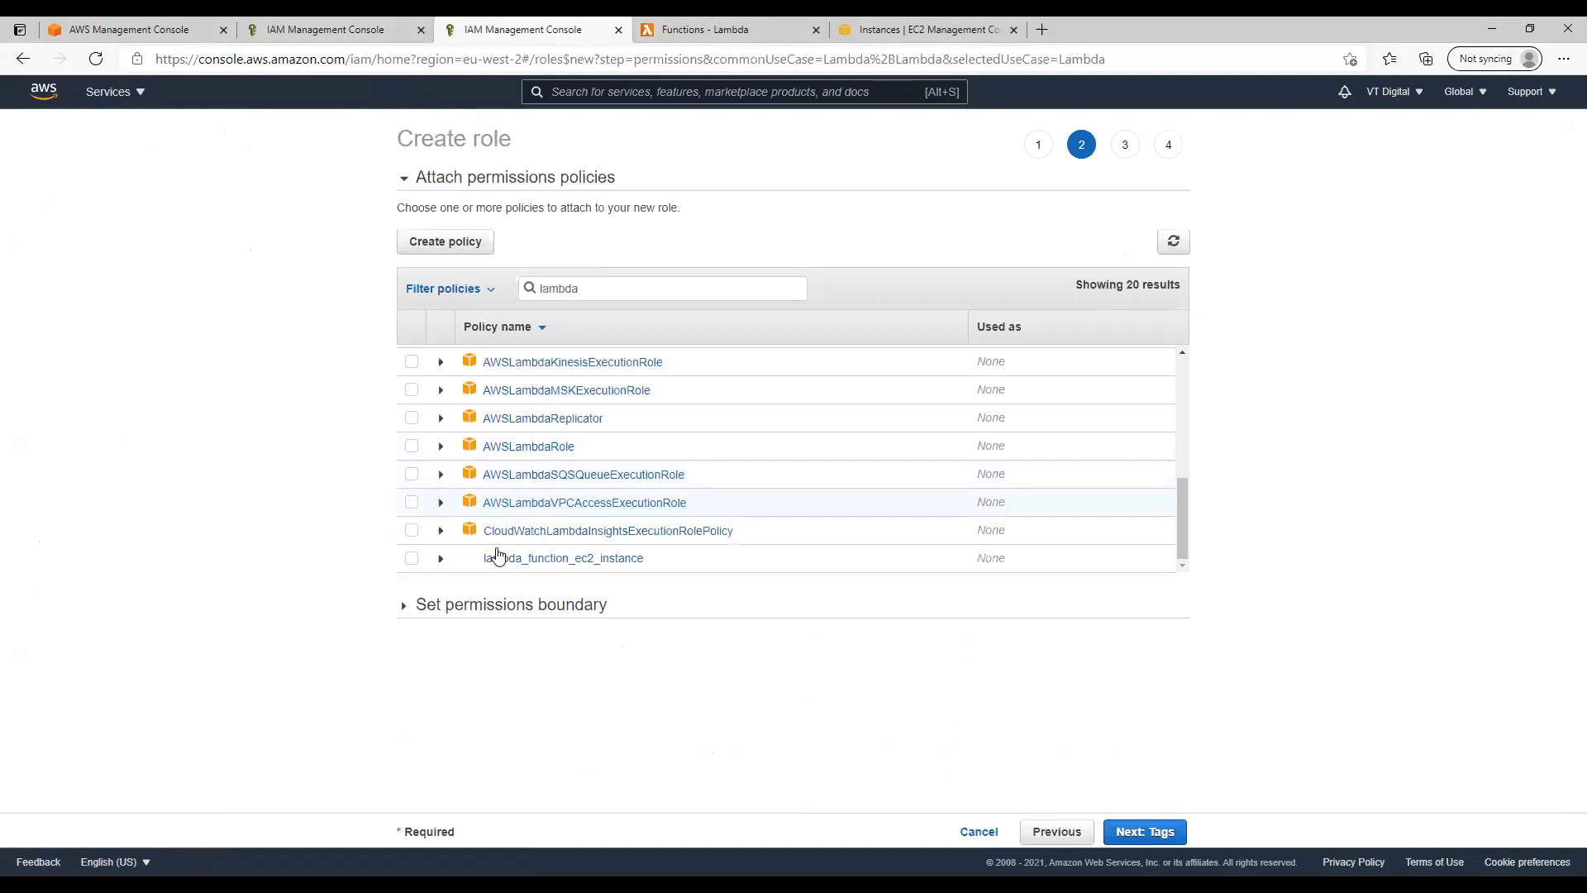
{"action": "left_click", "coordinate": [412, 558]}
{"action": "left_click", "coordinate": [1126, 835]}
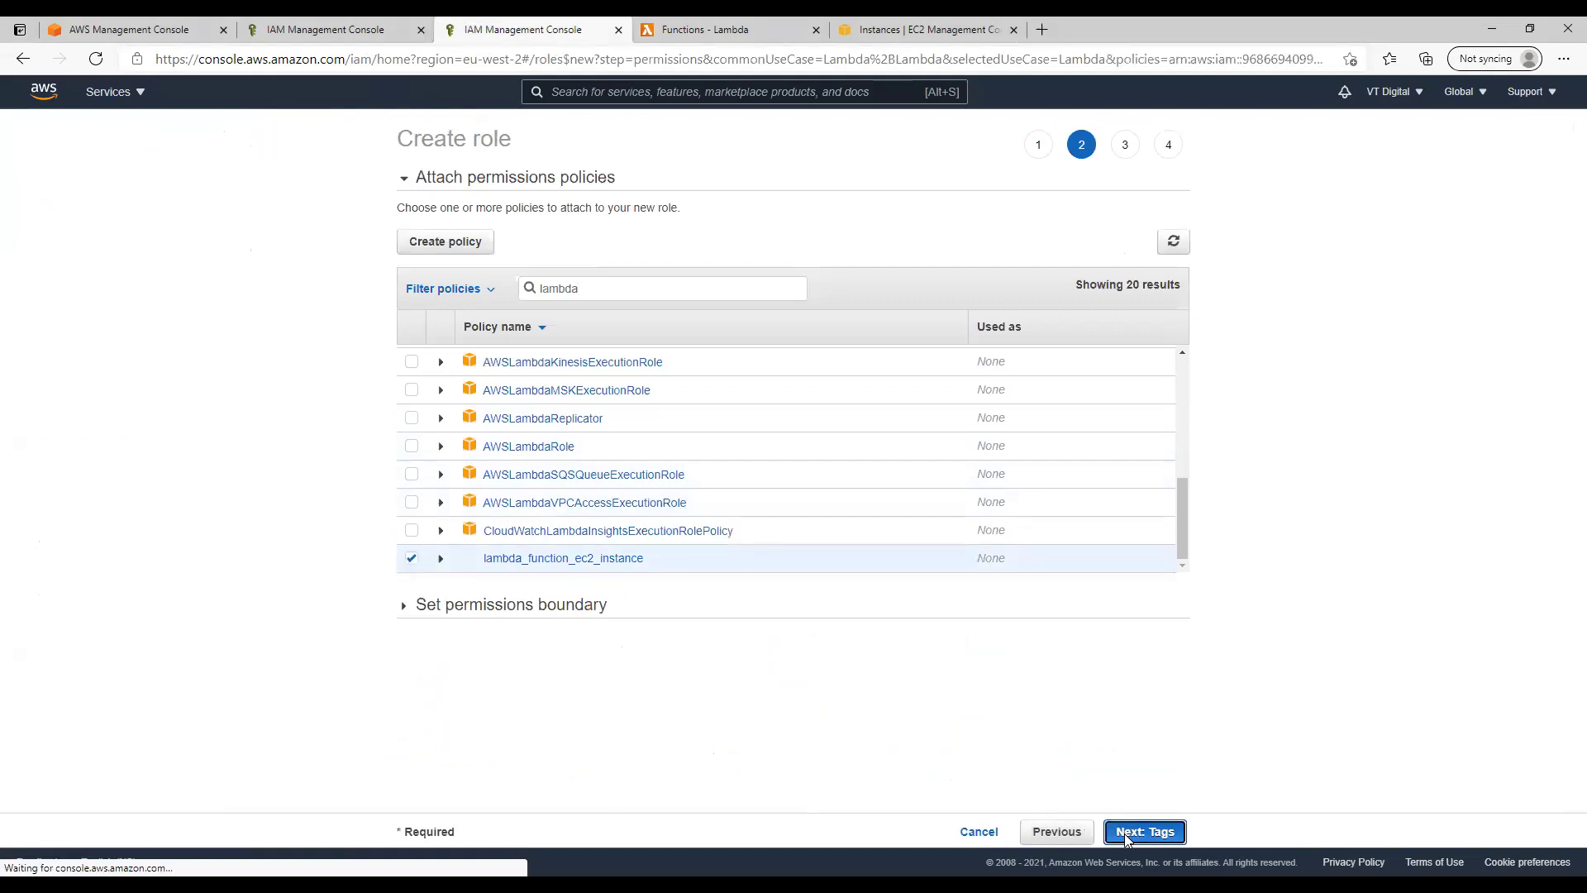
Add a tag to the new role with key Name and value lambda_function_ec2_instance_role, and proceed to the review
{"action": "type", "text": "Name"}
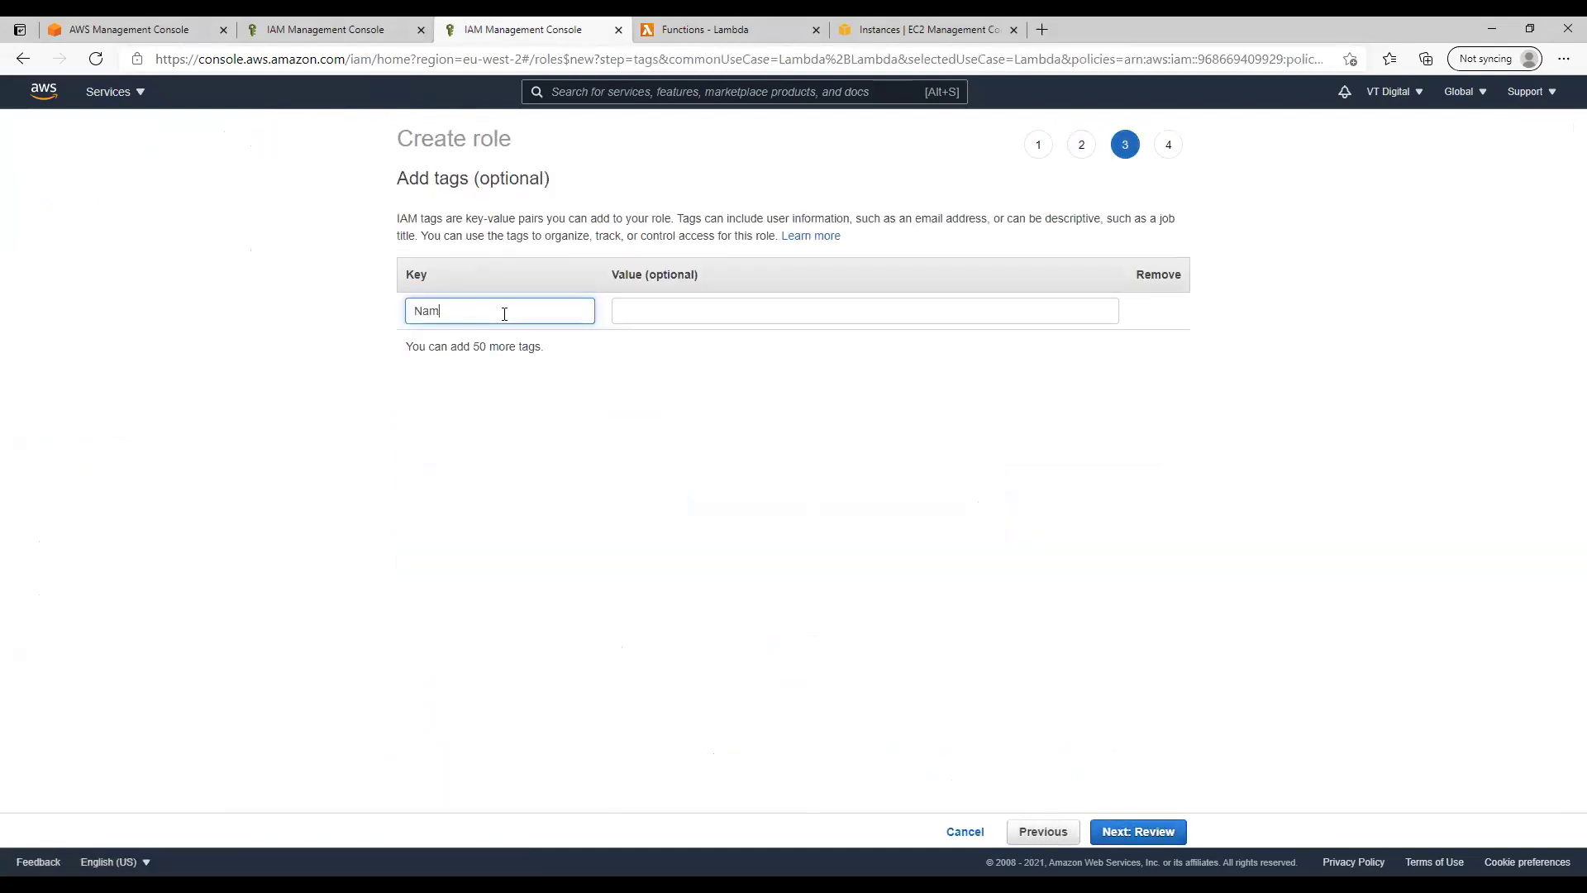
{"action": "key", "text": "Tab"}
{"action": "type", "text": "lambda_"}
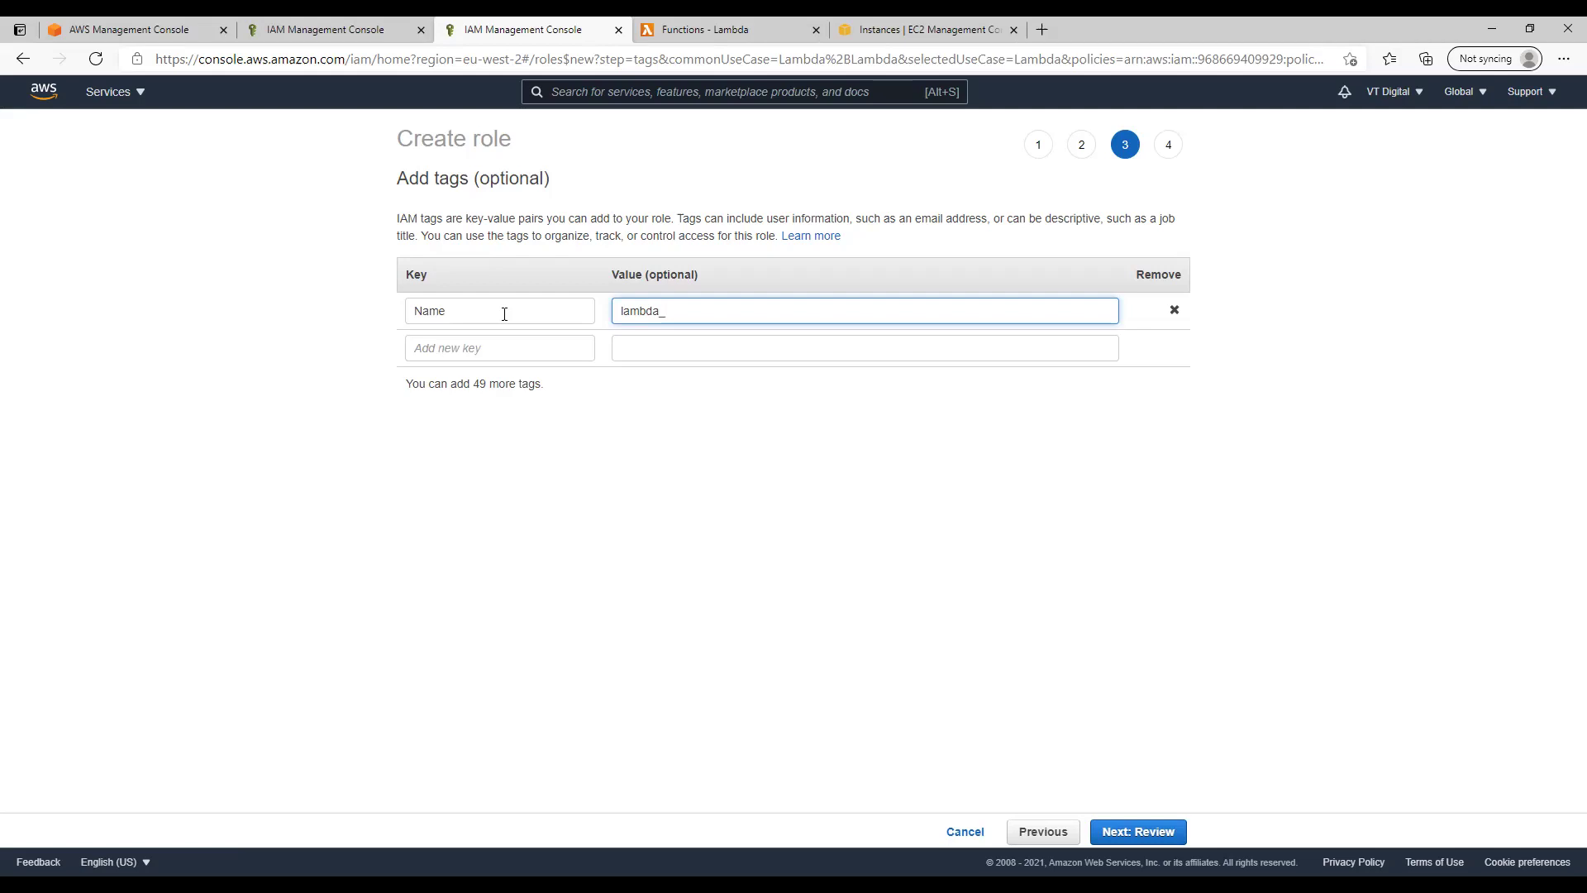
{"action": "type", "text": "function_ec2_instance_rp;e"}
{"action": "key", "text": "BackSpace"}
{"action": "key", "text": "BackSpace"}
{"action": "key", "text": "BackSpace"}
{"action": "type", "text": "ole"}
{"action": "left_click", "coordinate": [1128, 831]}
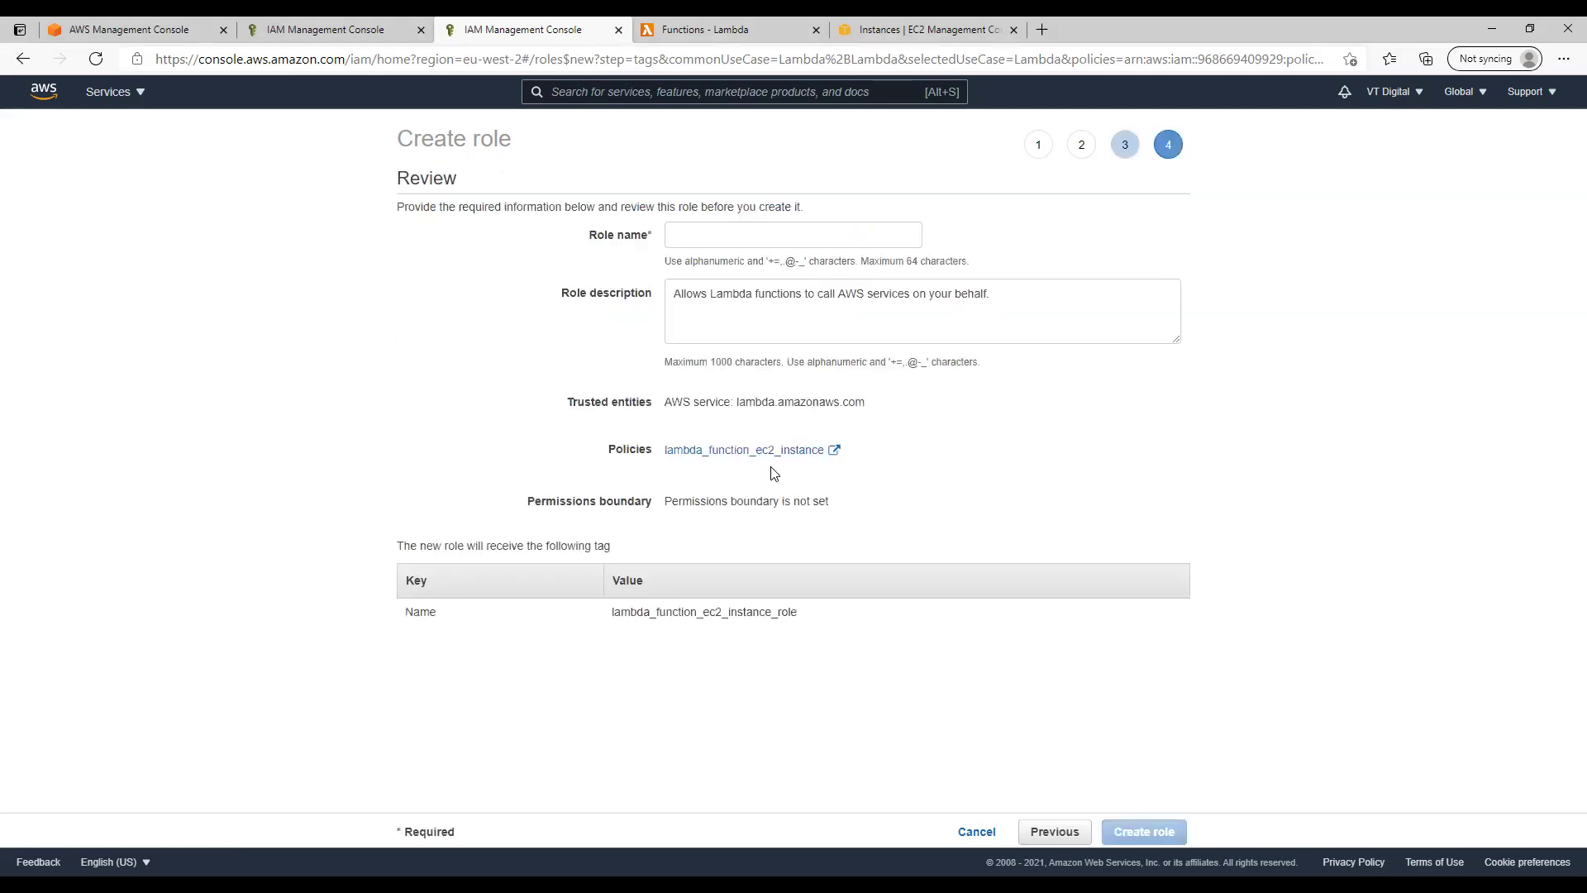
Name the new role lambda_function_ec2_instance_role_2 and cancel the role creation
{"action": "left_click", "coordinate": [723, 238]}
{"action": "type", "text": "lam"}
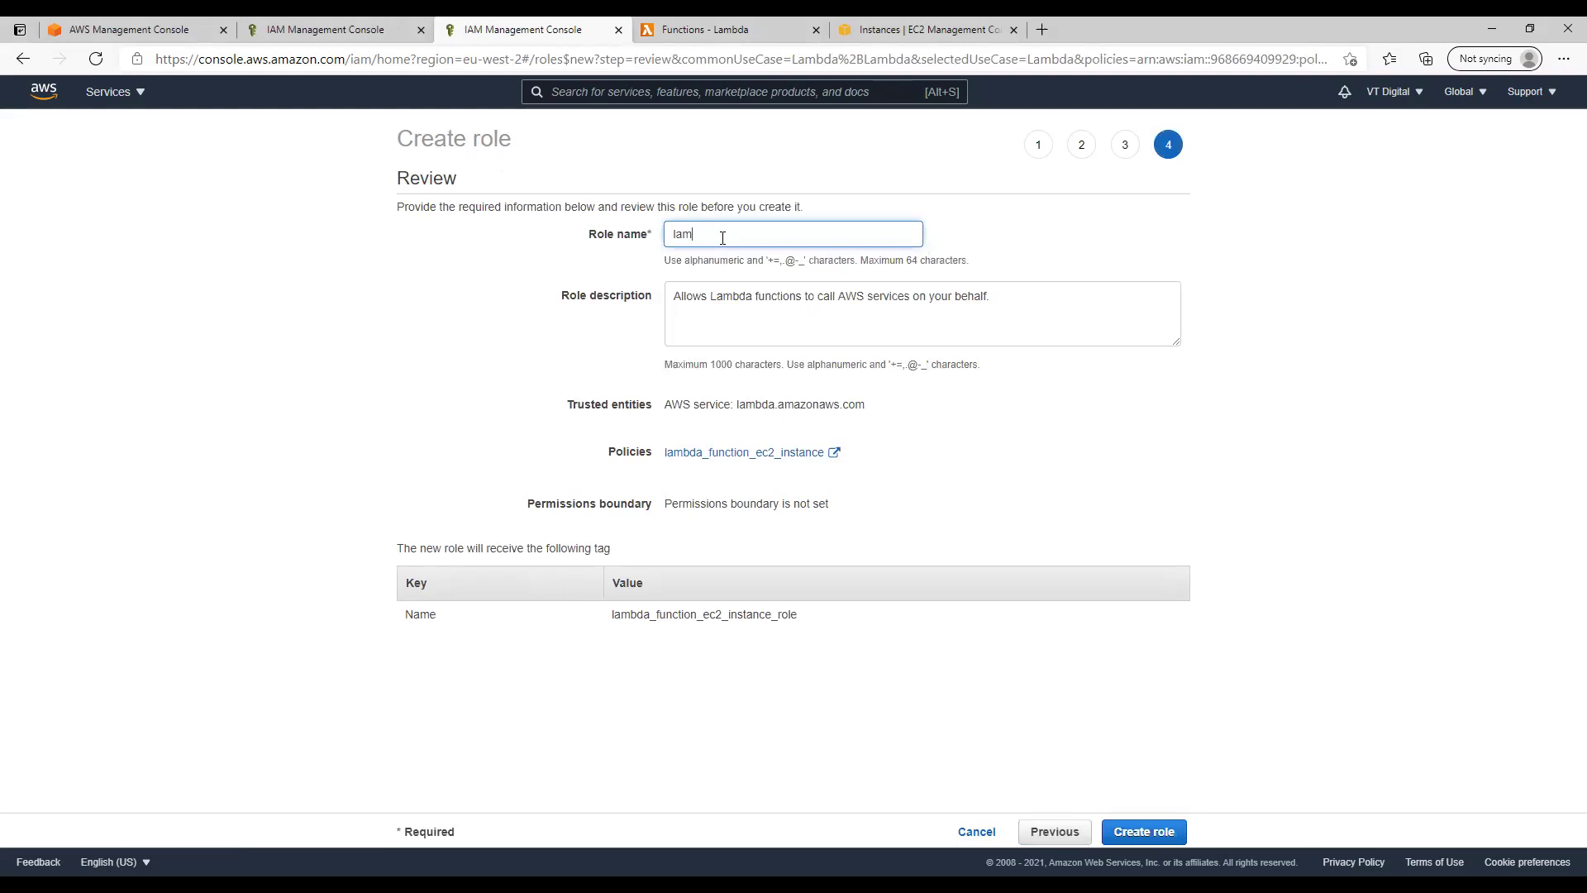
{"action": "type", "text": "bda_function_ec2_instance_role"}
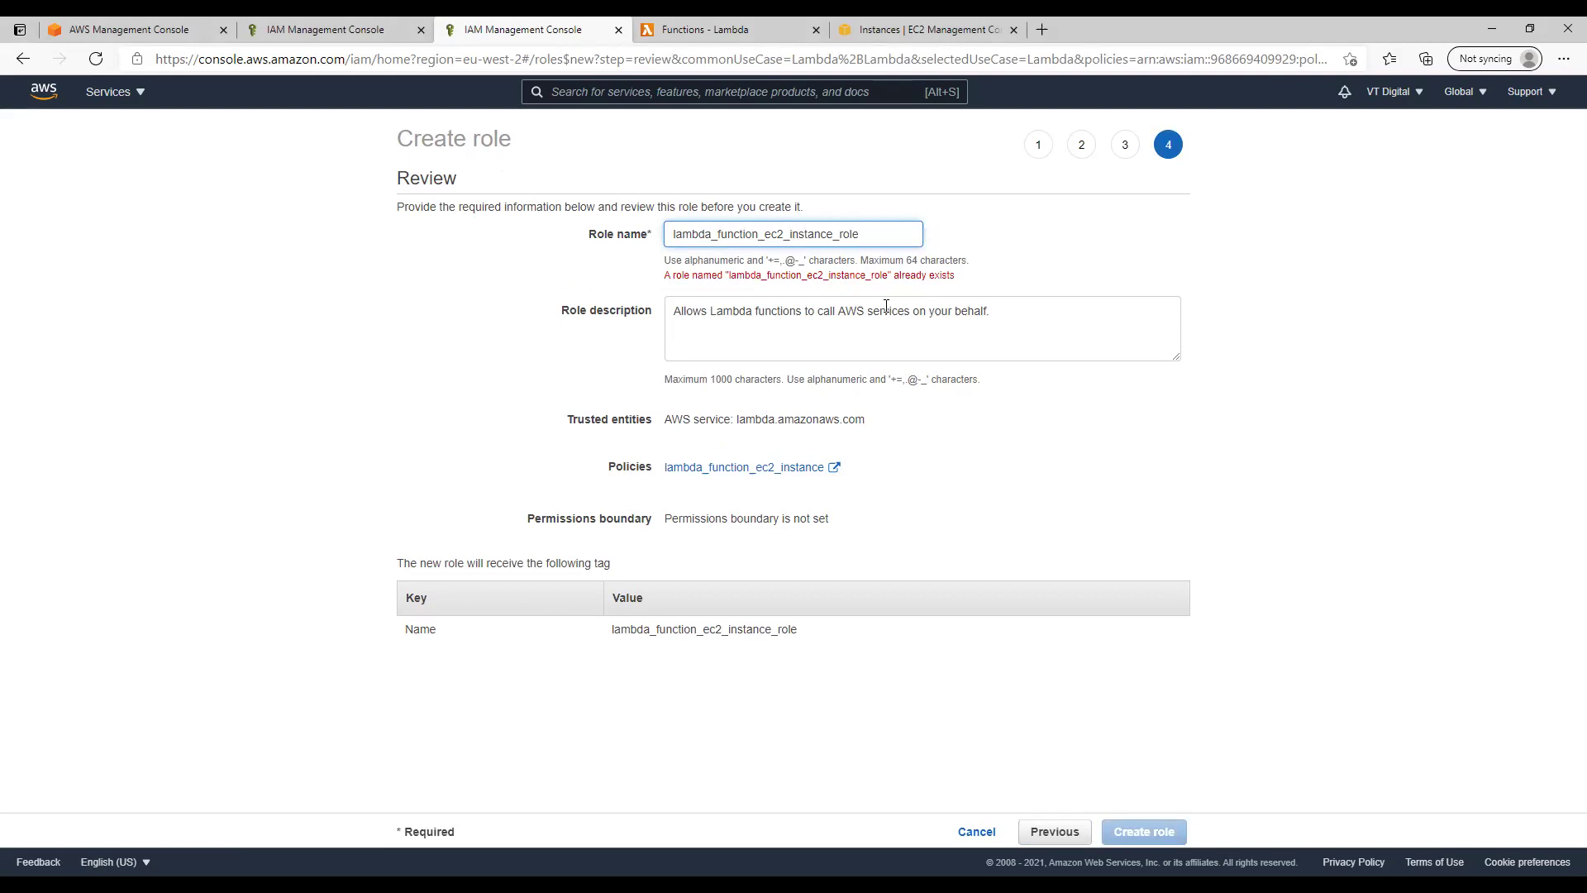
{"action": "type", "text": "_2"}
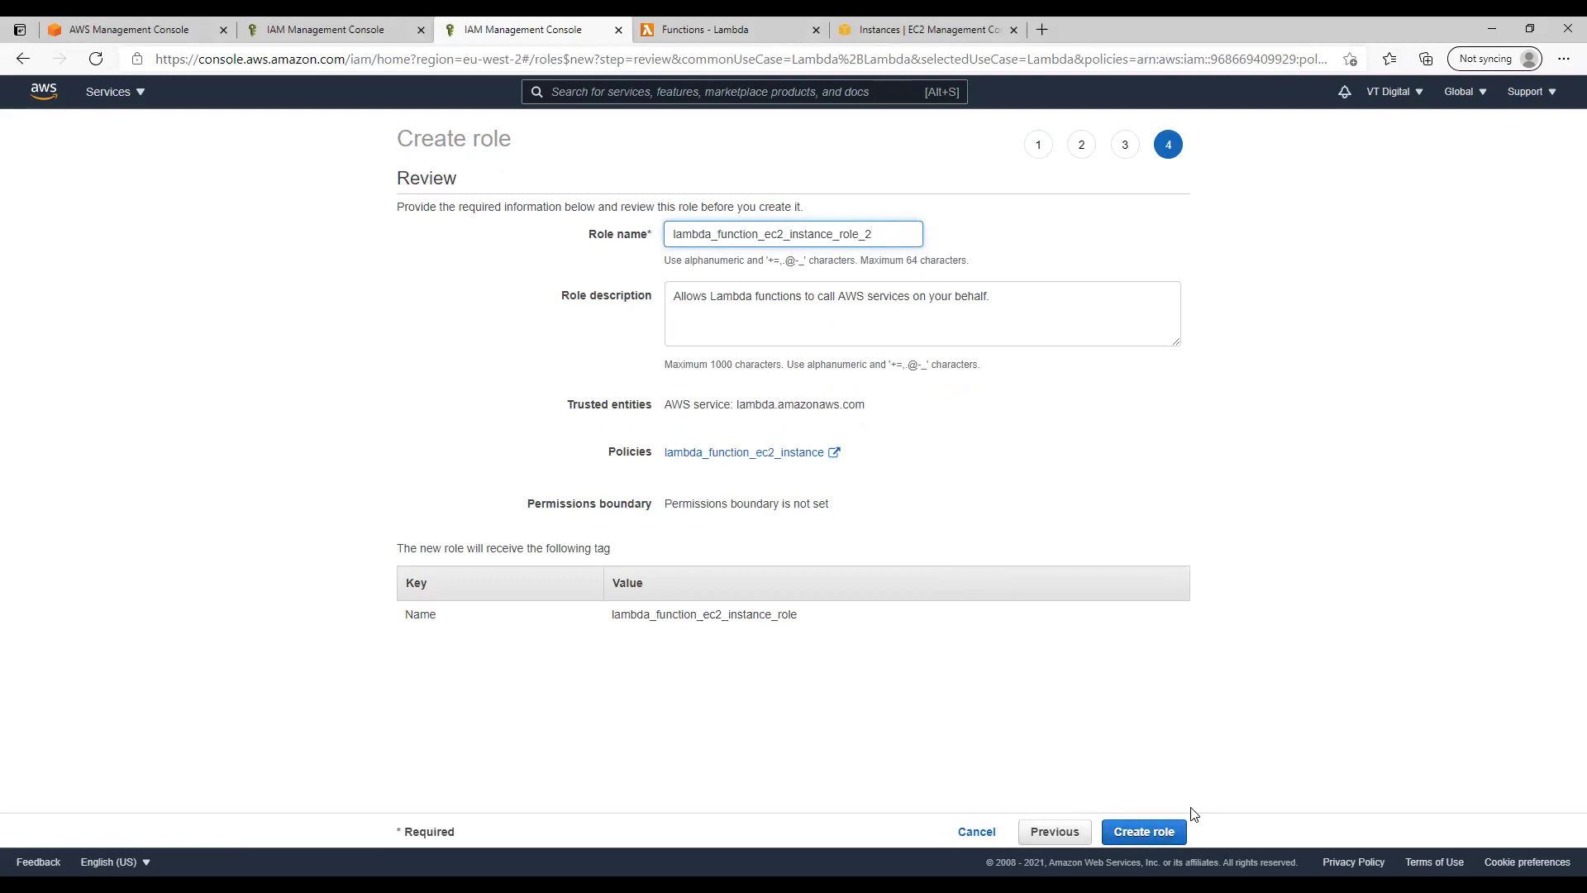
{"action": "left_click", "coordinate": [976, 832]}
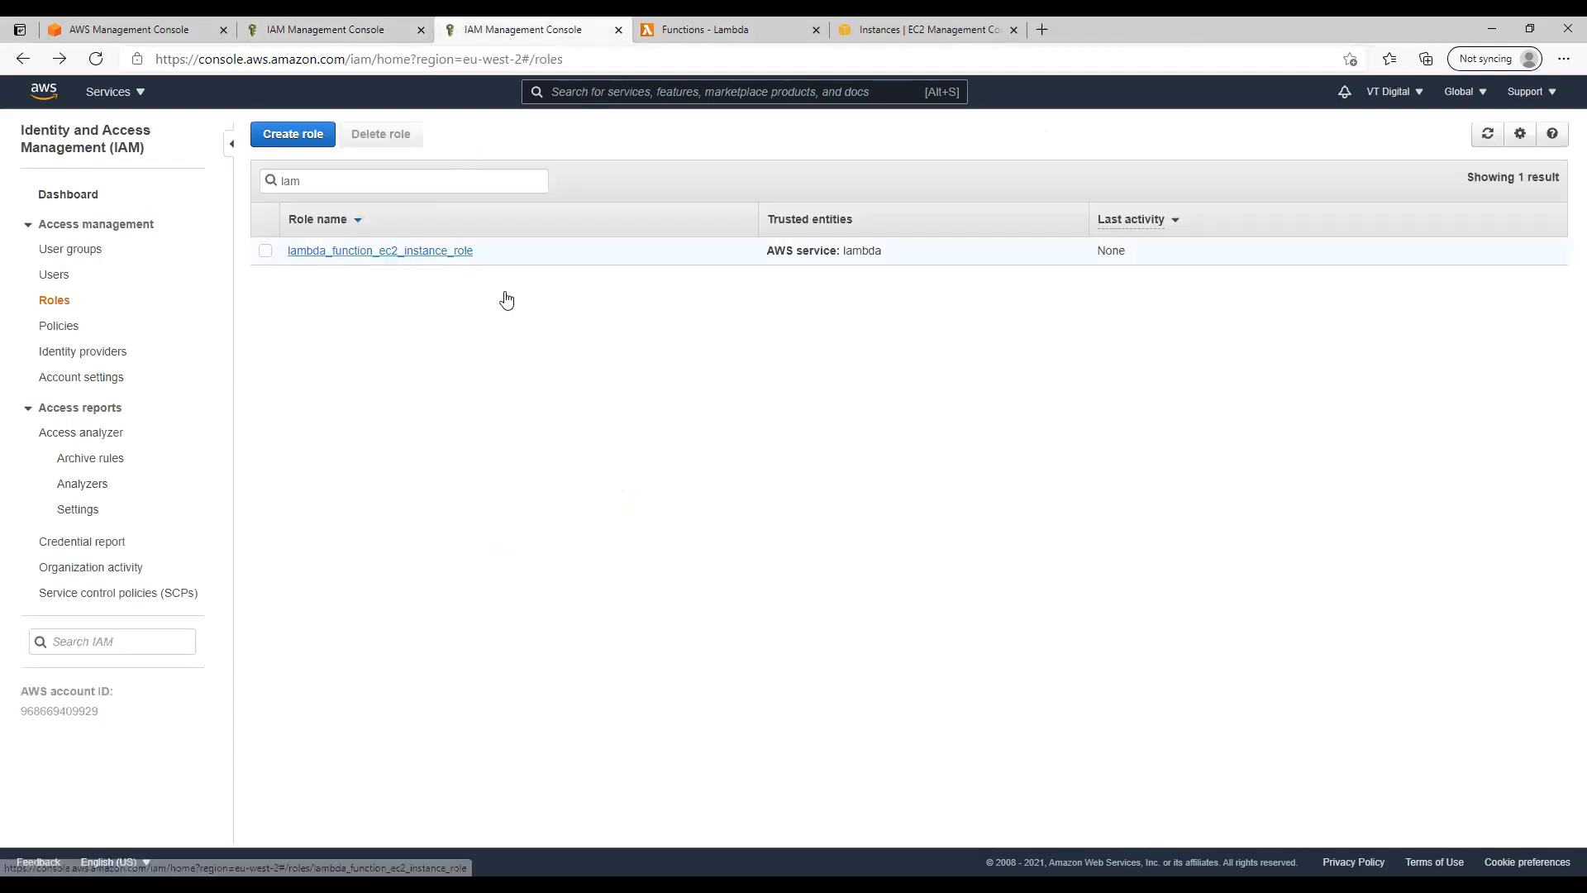
Examine the existing lambda_function_ec2_instance_role summary, including its name and attached policy
{"action": "left_click", "coordinate": [414, 250]}
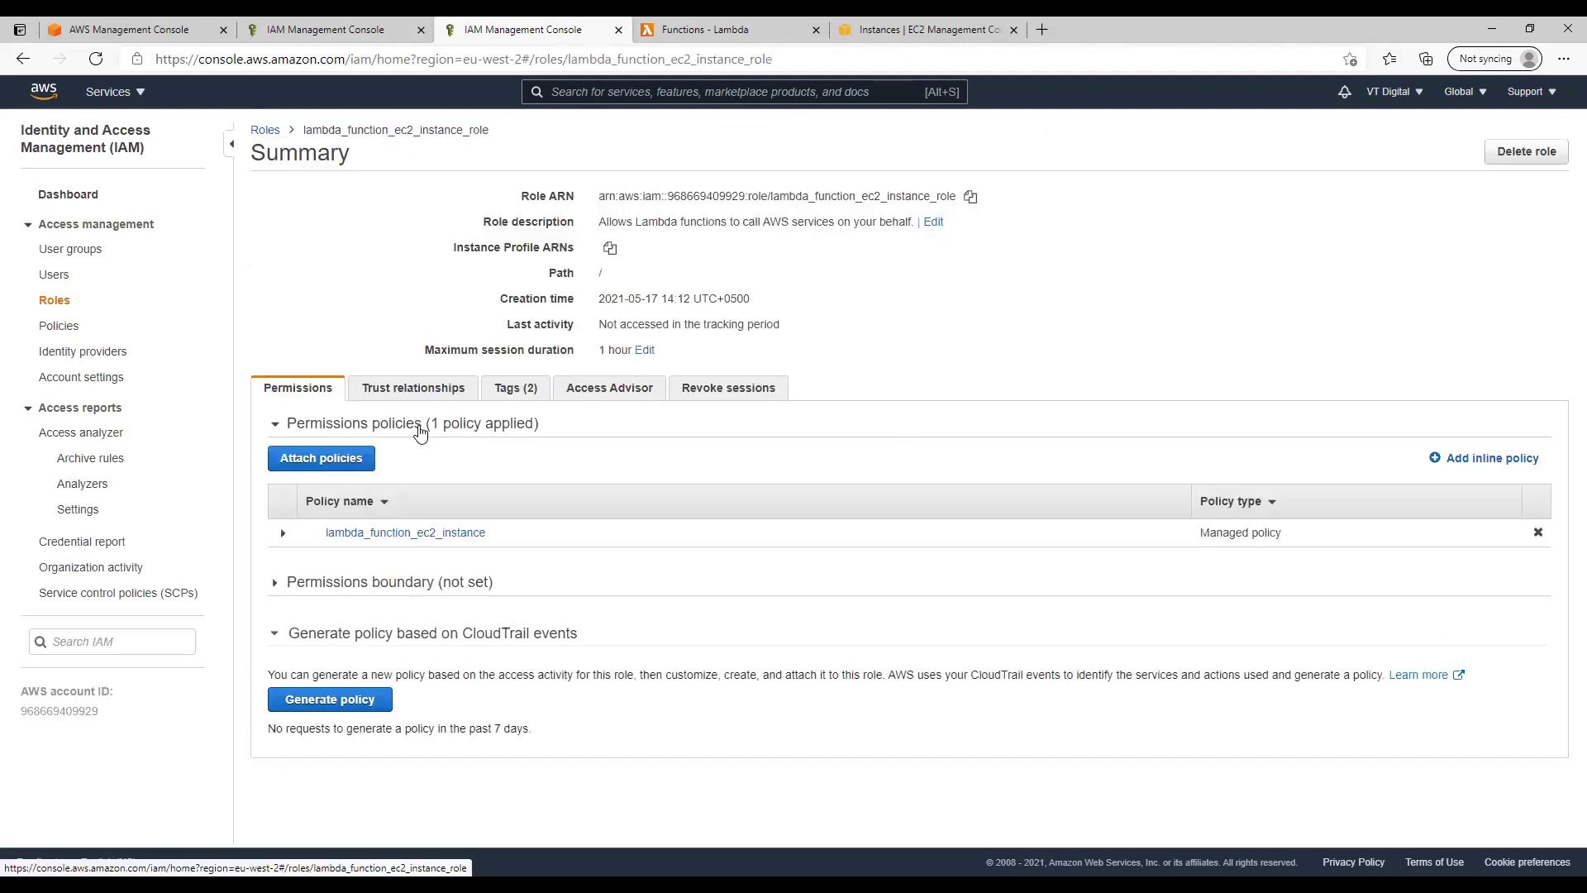
{"action": "left_click", "coordinate": [405, 533]}
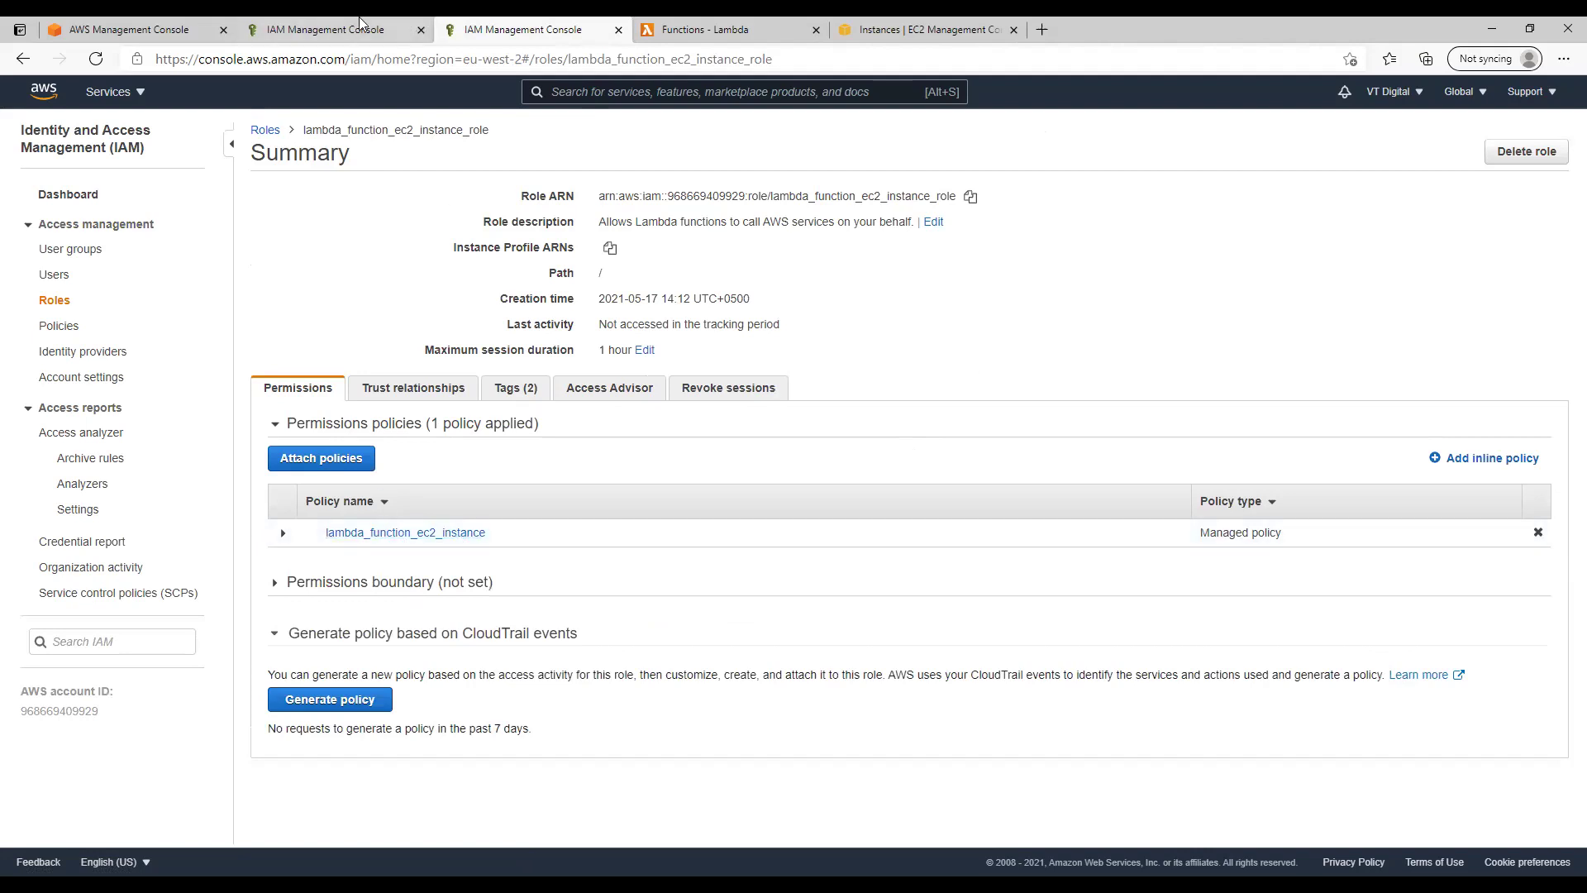
{"action": "left_click", "coordinate": [506, 37]}
{"action": "left_click_drag", "start_coordinate": [491, 130], "coordinate": [302, 130]}
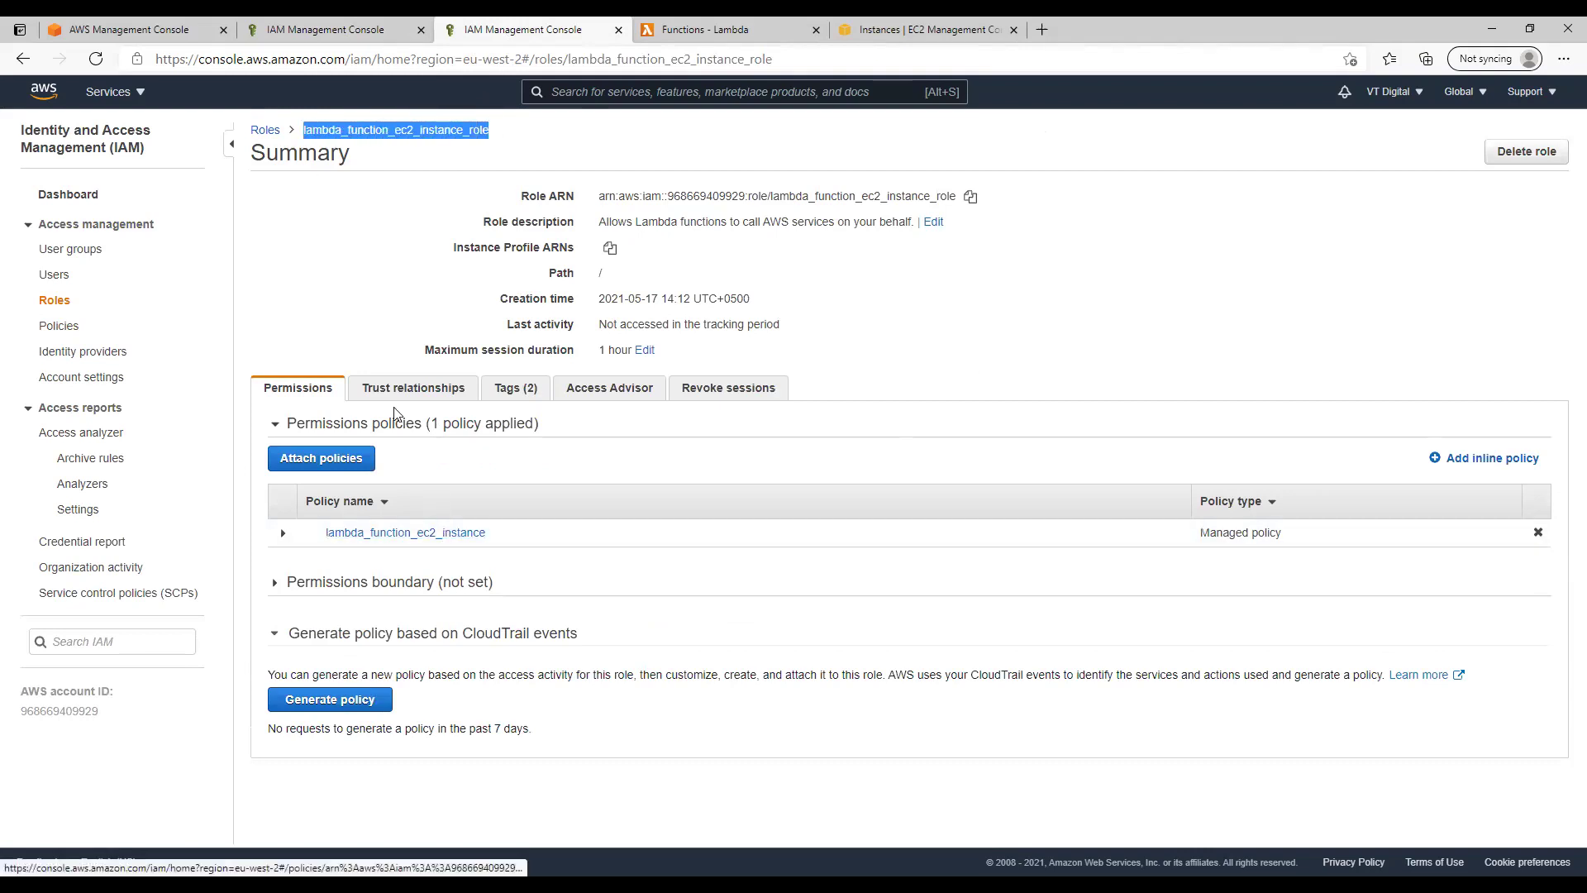
{"action": "left_click", "coordinate": [324, 286]}
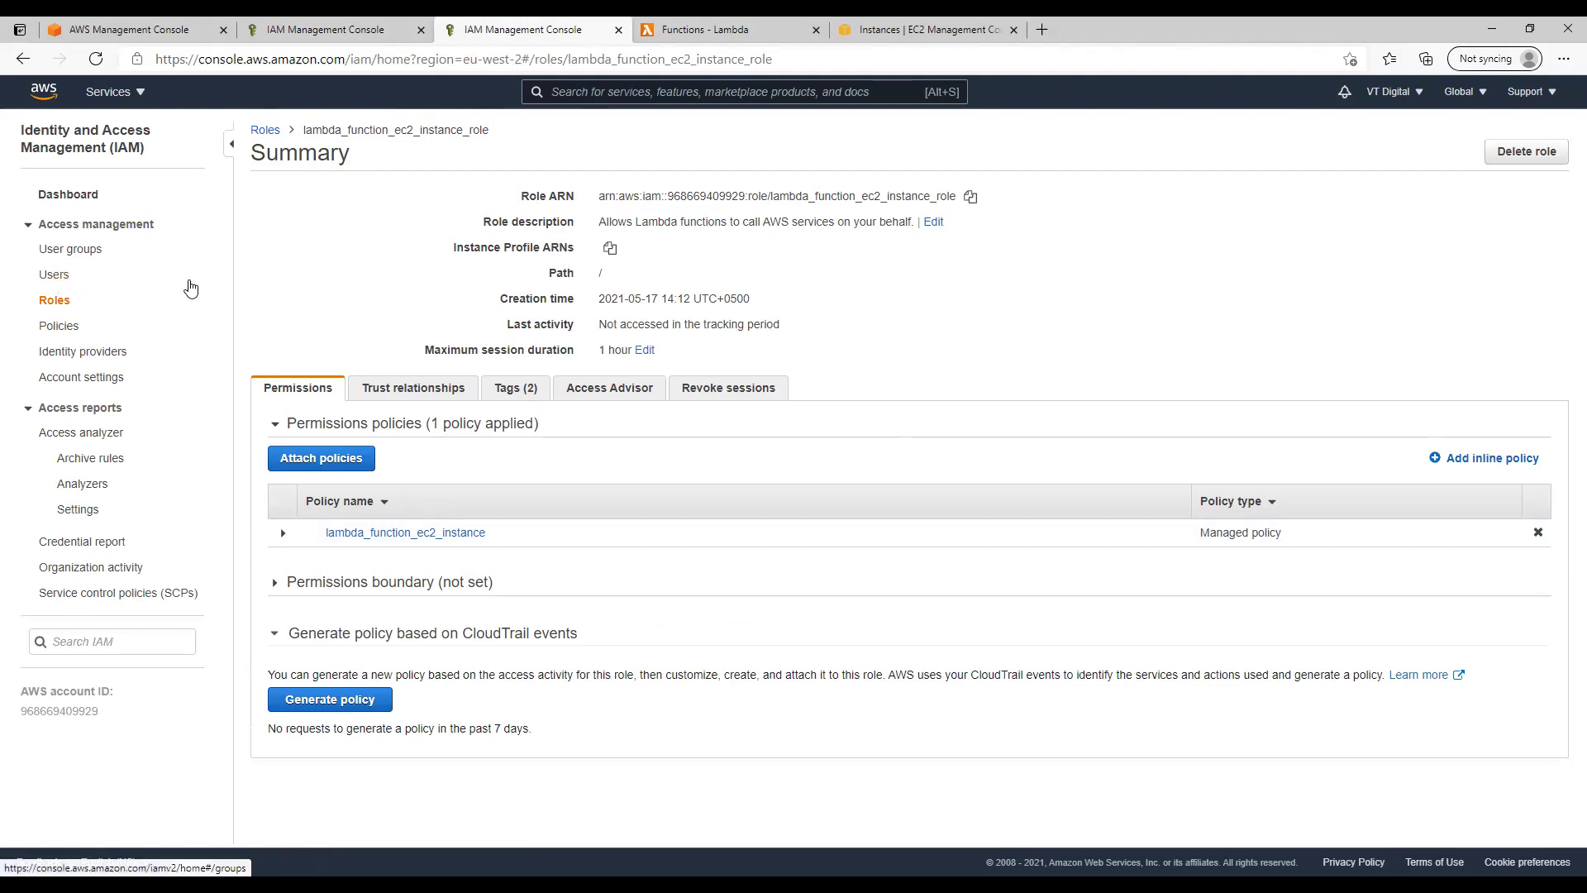
Review the JSON of the lambda_function_ec2_instance policy and return to the summary of lambda_function_ec2_instance_role
{"action": "left_click", "coordinate": [351, 37]}
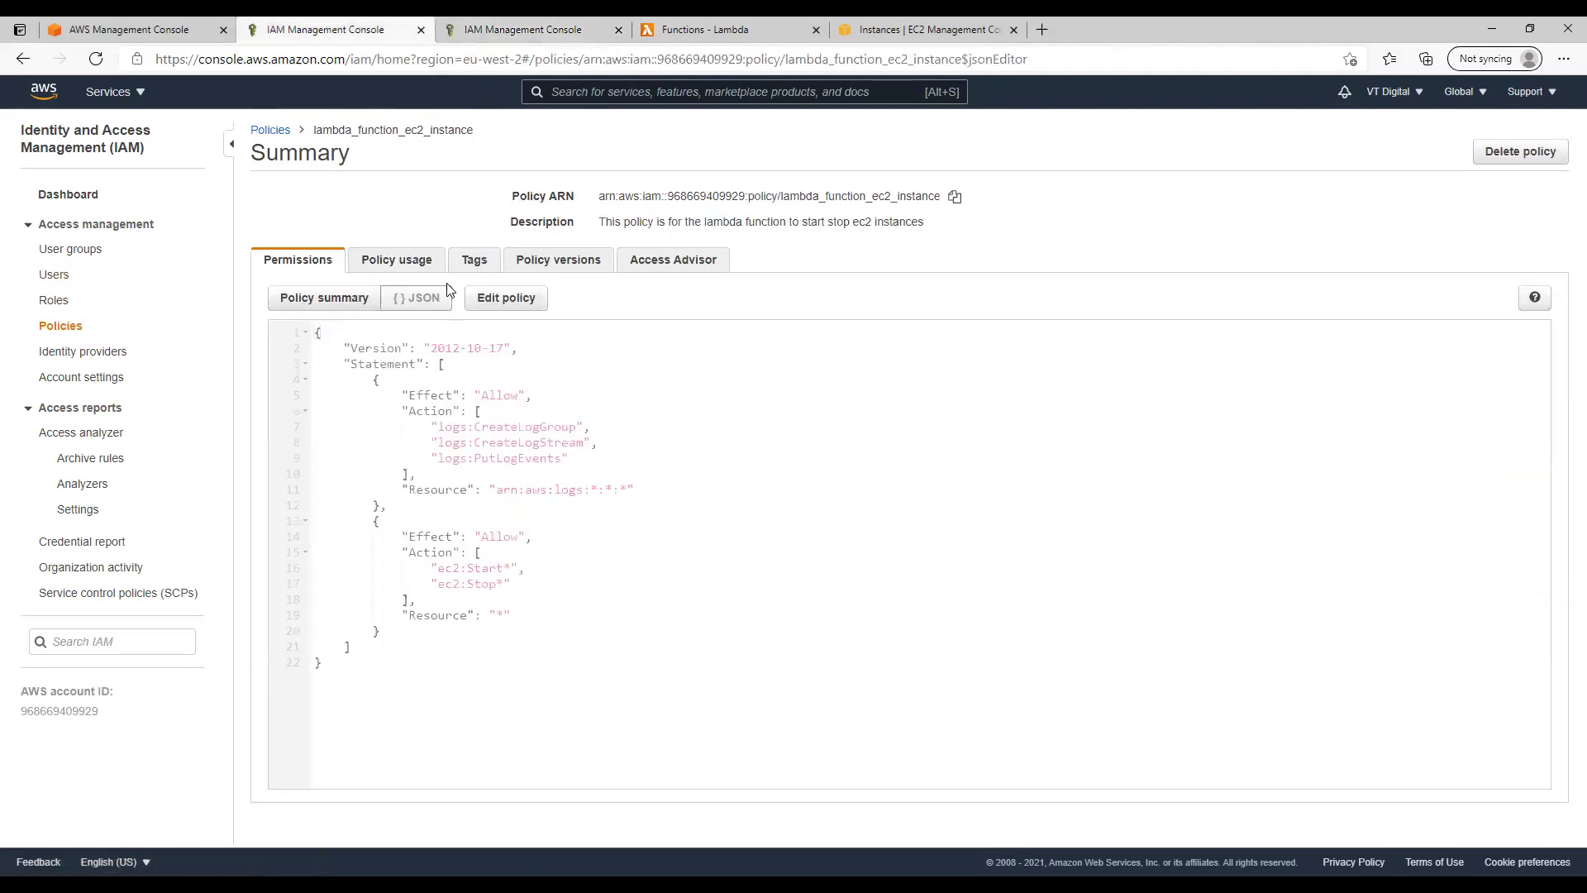
{"action": "left_click", "coordinate": [506, 33]}
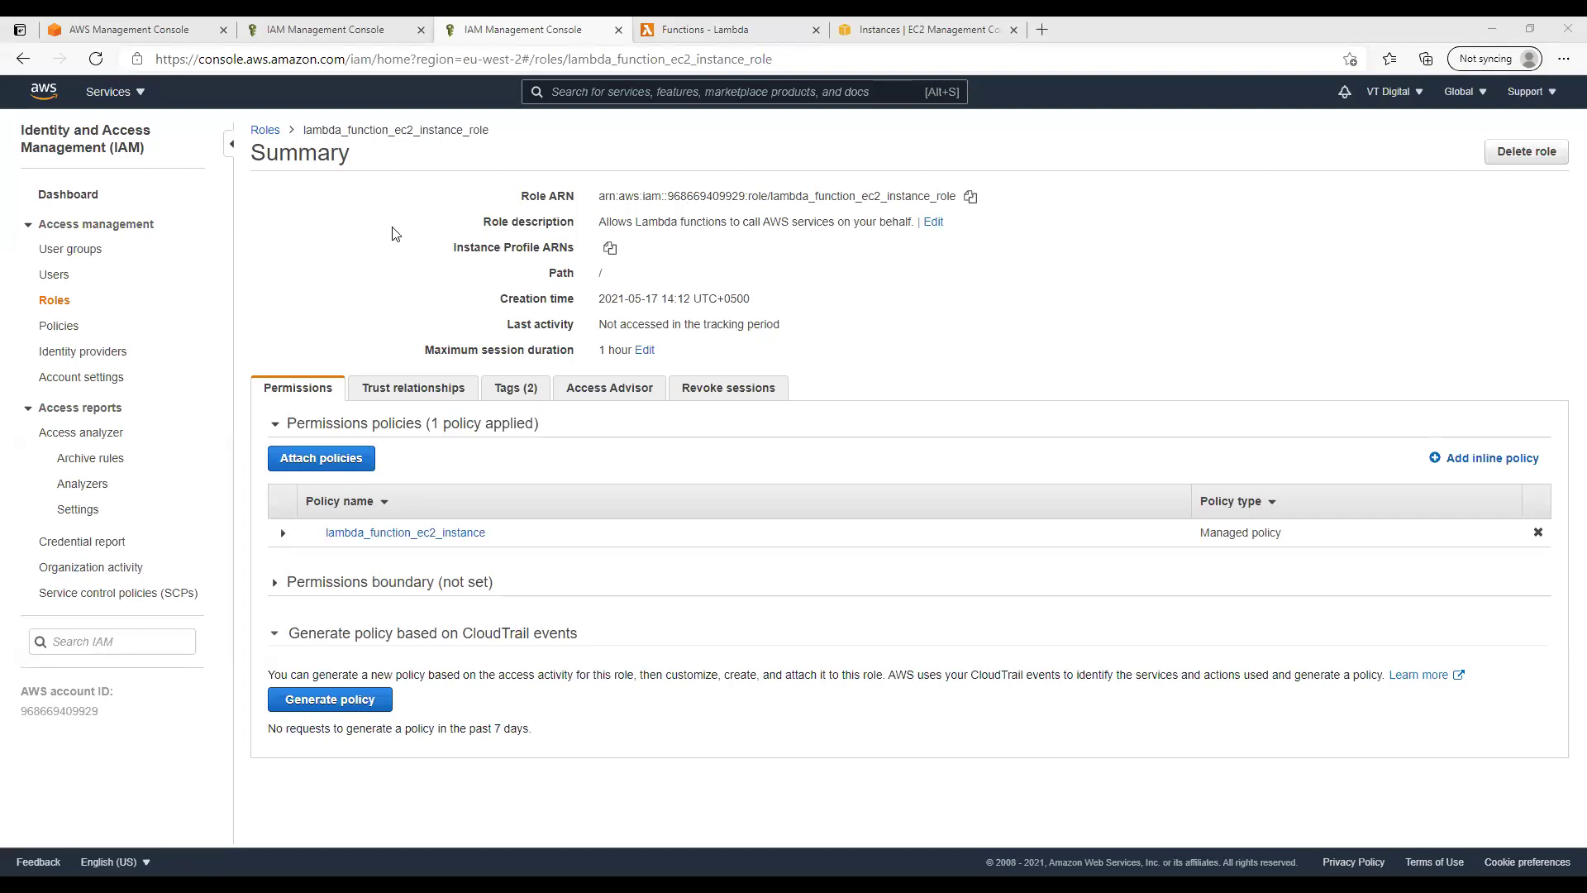
Start a new Lambda function authored from scratch, named lambda_function_ec2_instance_states, with the Python 3.8 runtime
{"action": "left_click", "coordinate": [725, 33]}
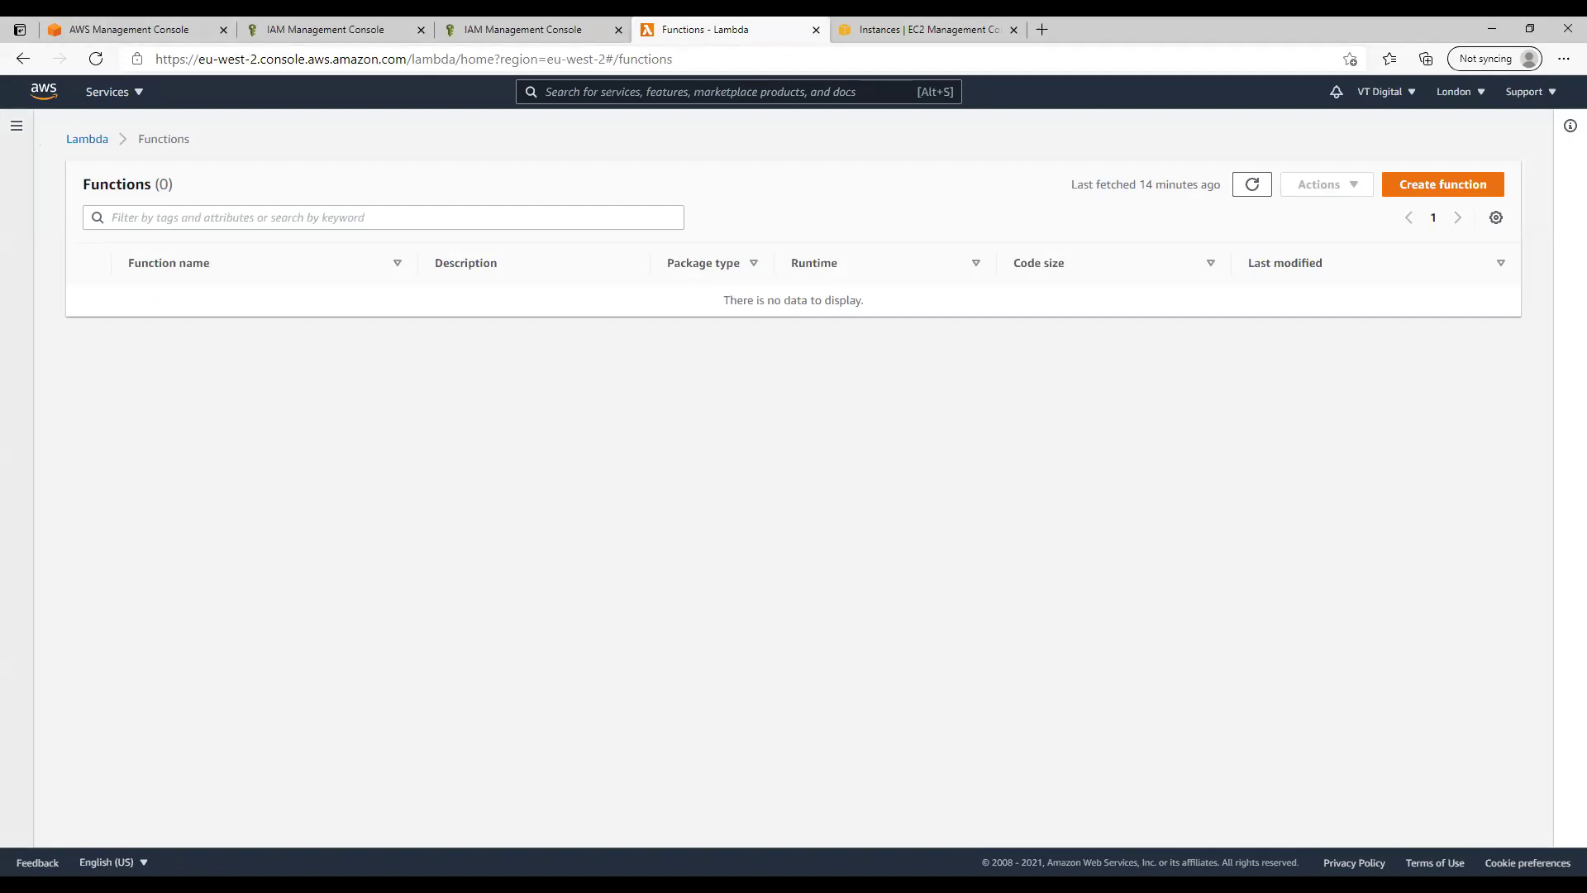
{"action": "left_click", "coordinate": [1447, 187]}
{"action": "left_click", "coordinate": [243, 459]}
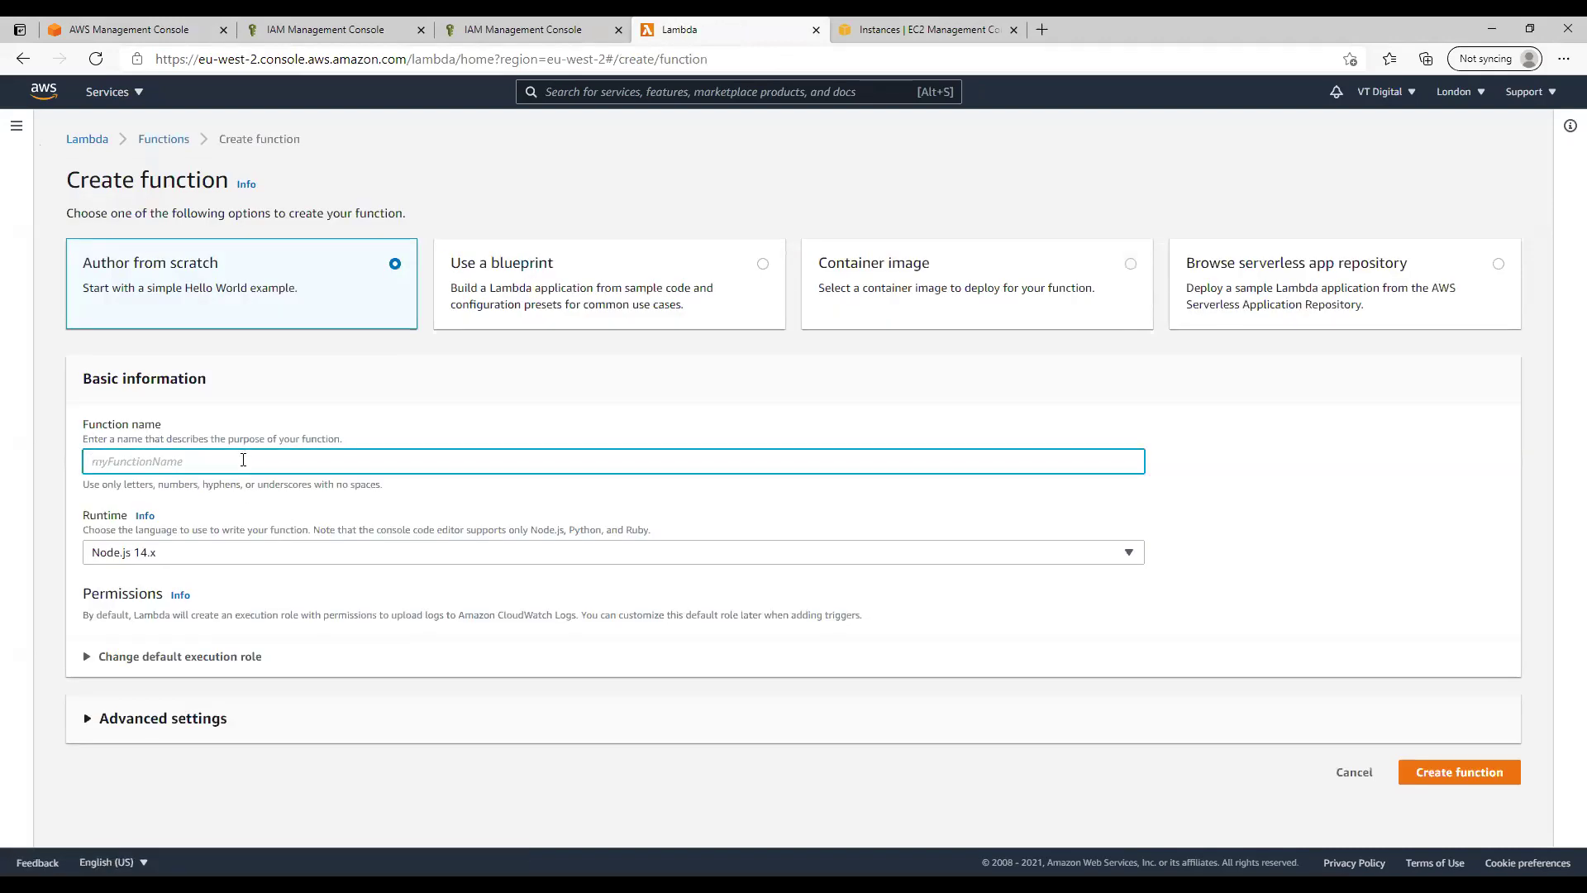
{"action": "type", "text": "lambda_functi"}
{"action": "type", "text": "onN"}
{"action": "type", "text": "ec2_instance_states"}
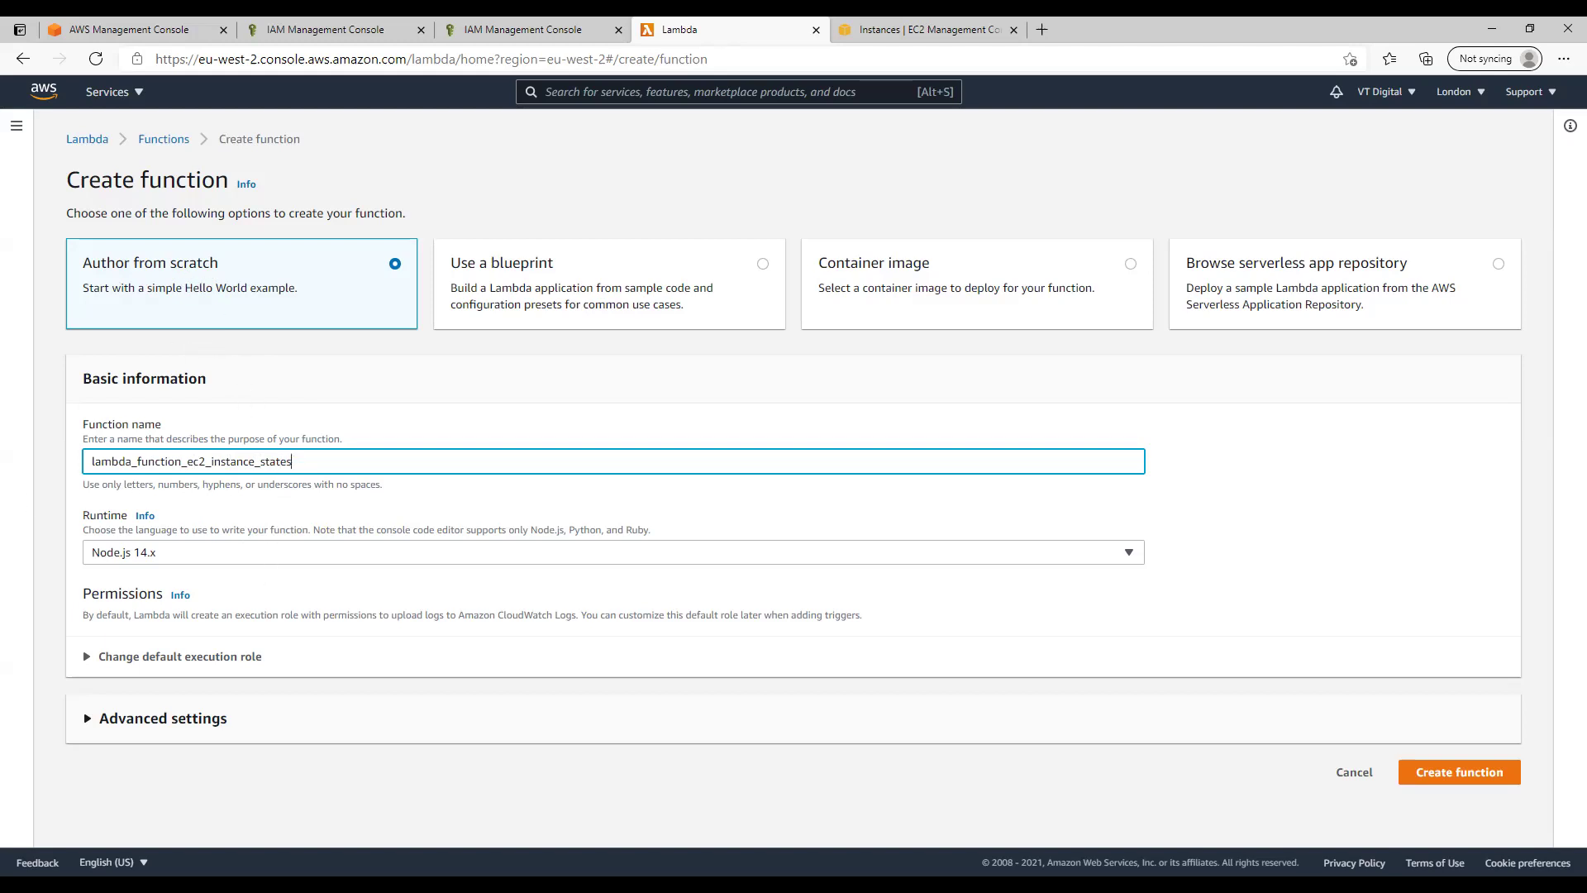
{"action": "left_click", "coordinate": [256, 552]}
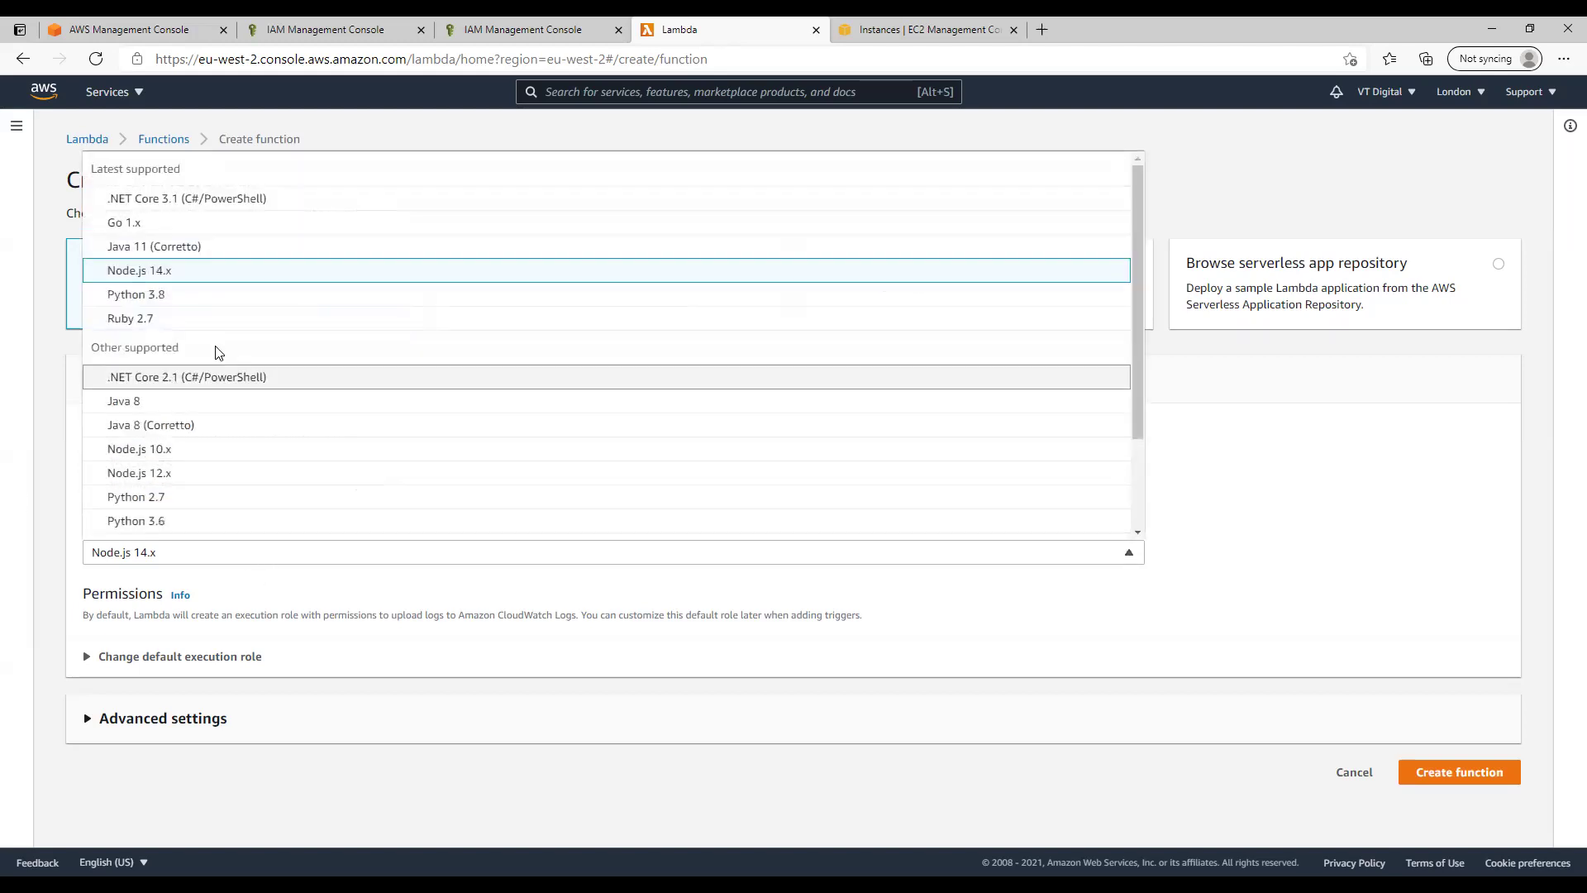
{"action": "left_click", "coordinate": [195, 305]}
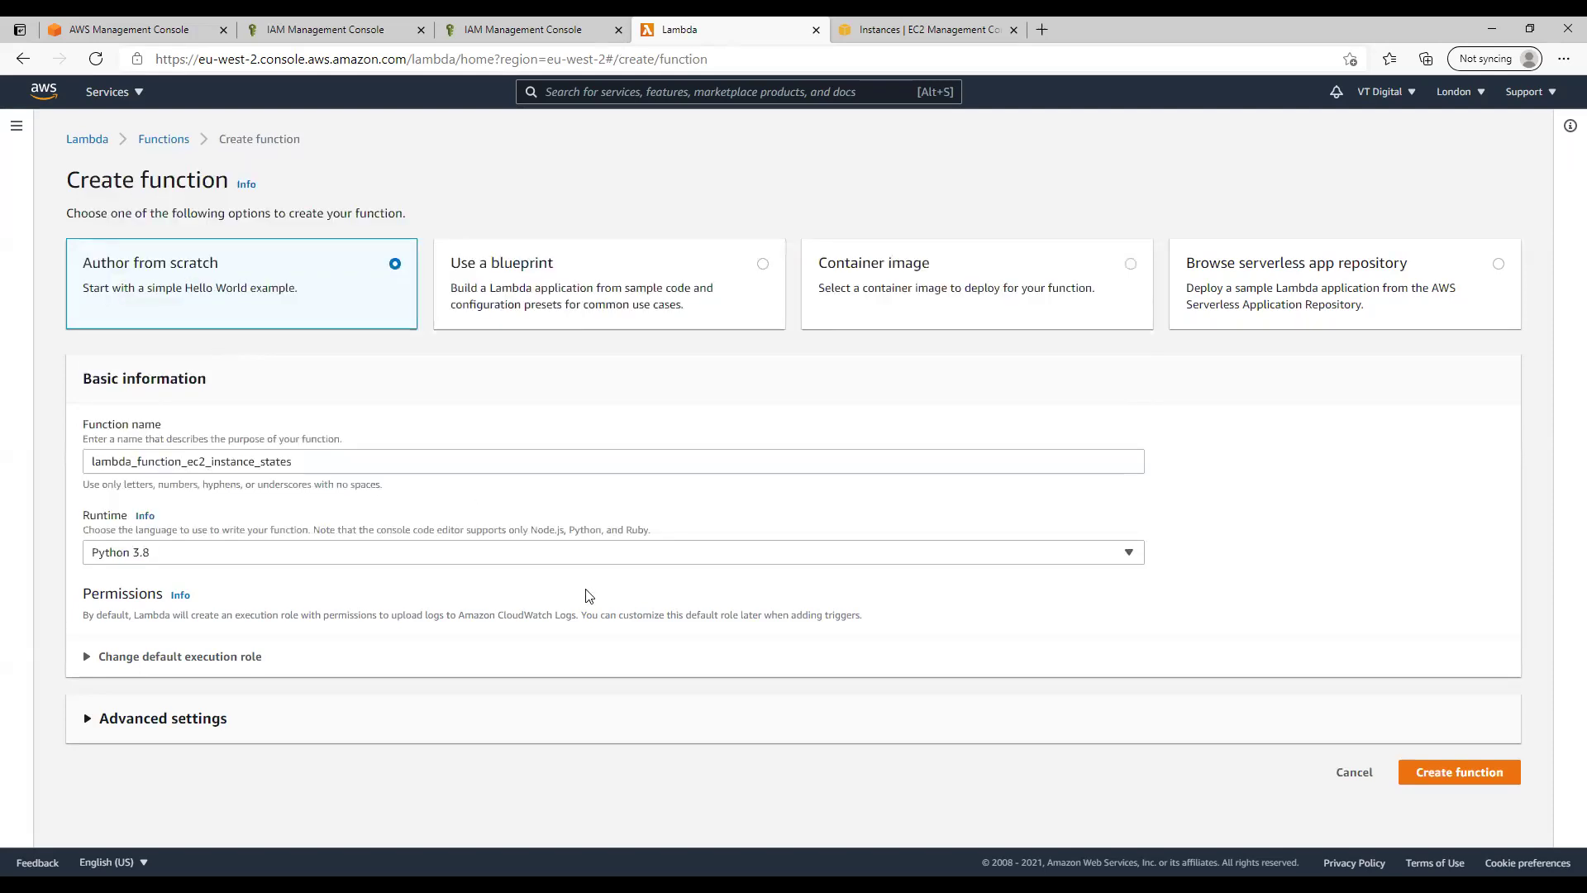
Change the default execution role to the existing role lambda_function_ec2_instance_role
{"action": "left_click", "coordinate": [252, 657]}
{"action": "scroll", "coordinate": [360, 649], "scroll_direction": "down", "scroll_amount": 2}
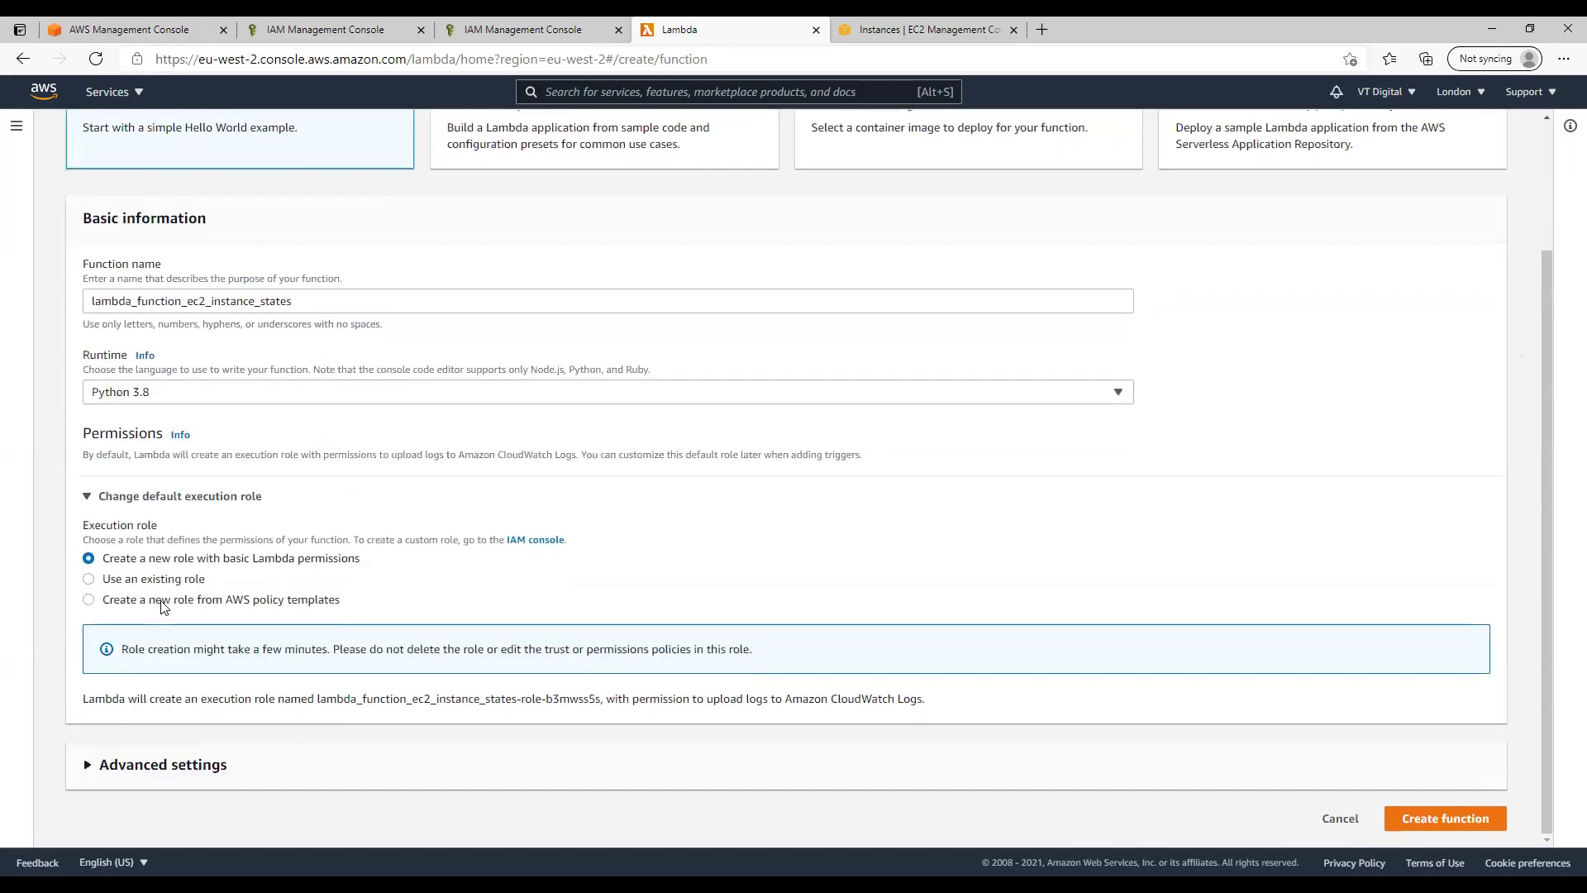
{"action": "left_click", "coordinate": [162, 603]}
{"action": "left_click_drag", "start_coordinate": [149, 580], "coordinate": [141, 580]}
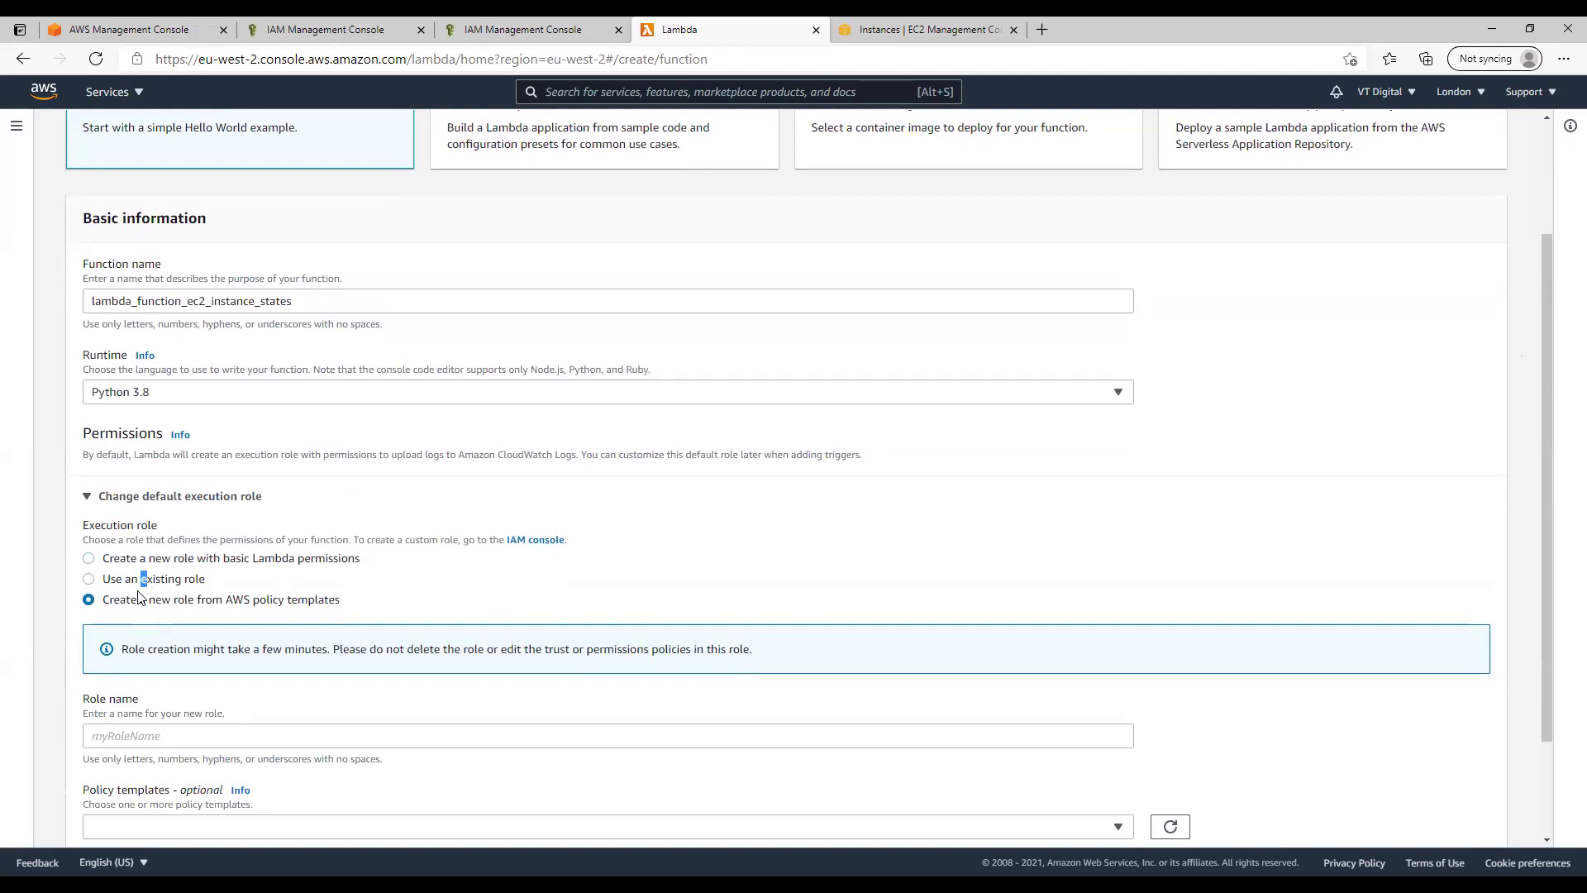
{"action": "left_click", "coordinate": [91, 581]}
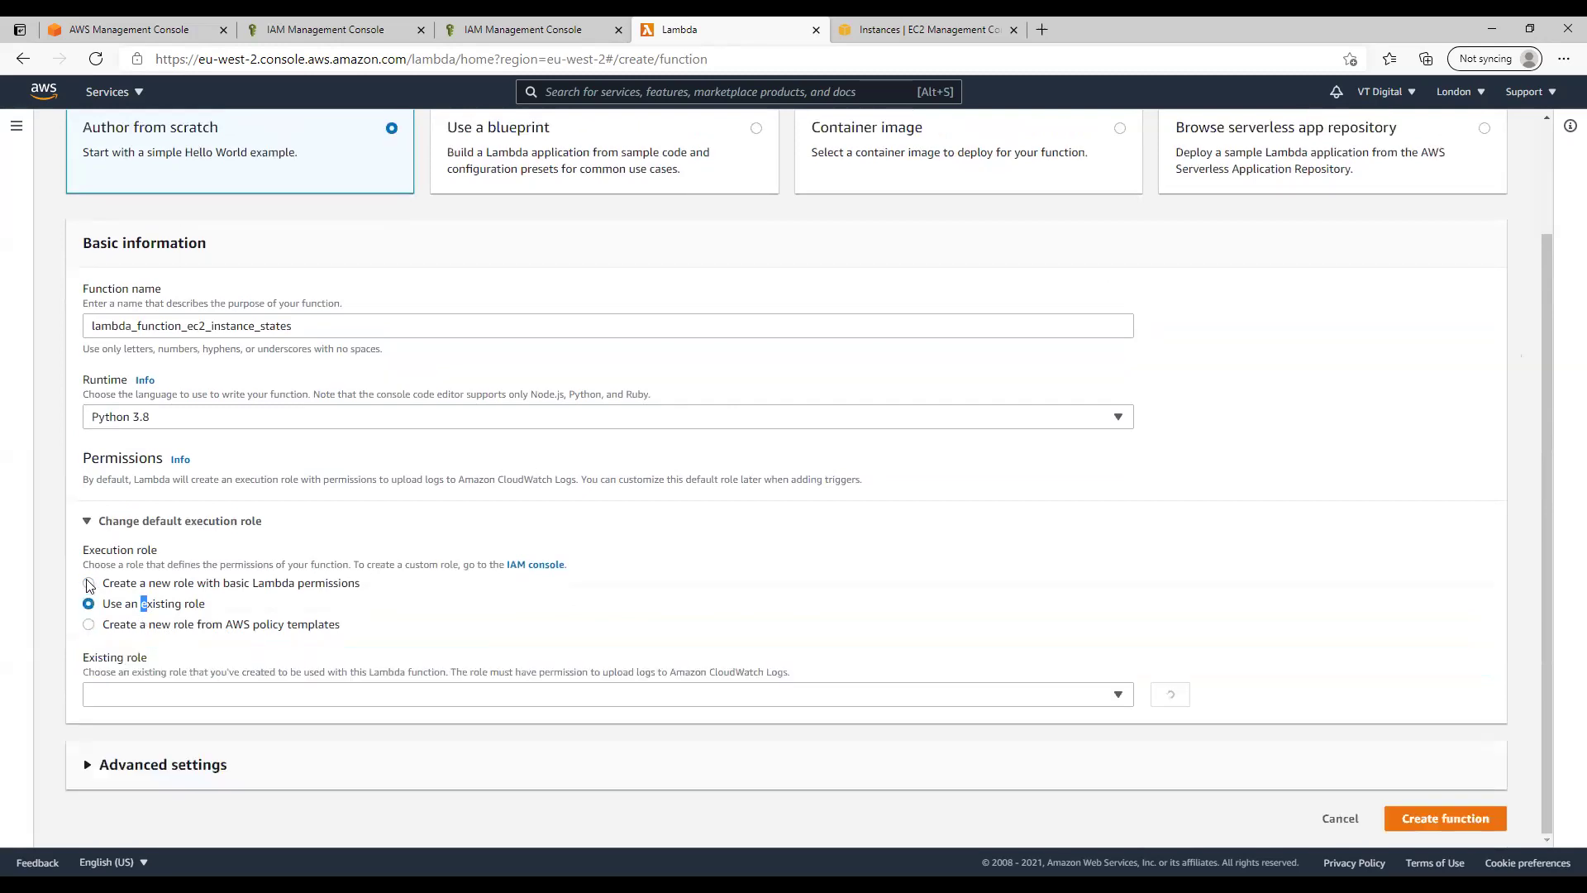
{"action": "triple_click", "coordinate": [150, 604]}
{"action": "left_click", "coordinate": [194, 693]}
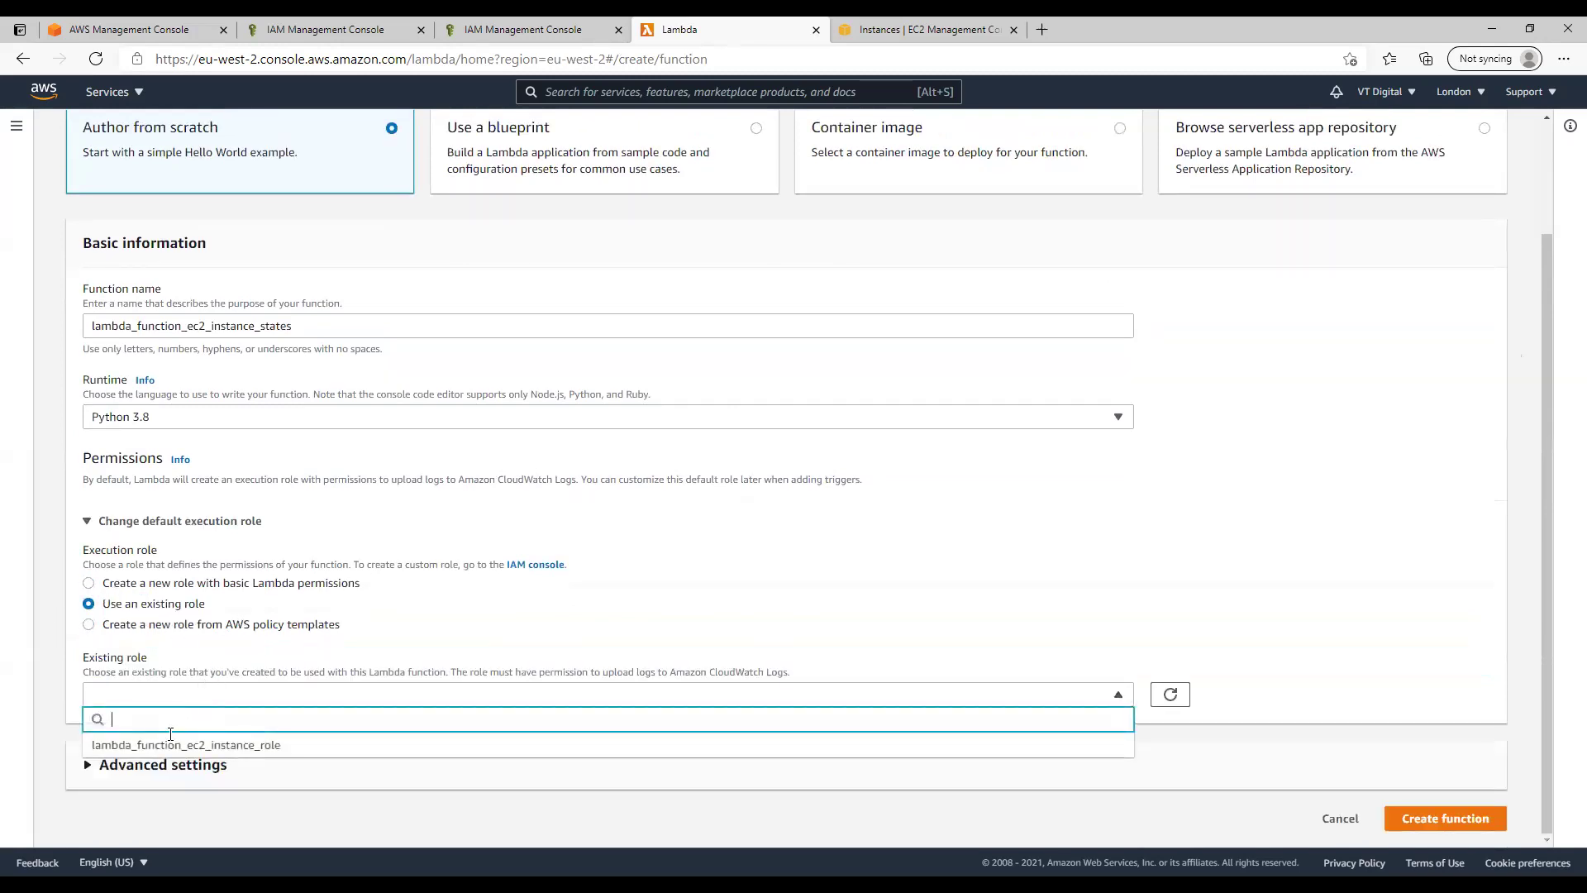
{"action": "left_click", "coordinate": [174, 744]}
{"action": "scroll", "coordinate": [950, 556], "scroll_direction": "up", "scroll_amount": 1}
{"action": "scroll", "coordinate": [620, 628], "scroll_direction": "down", "scroll_amount": 1}
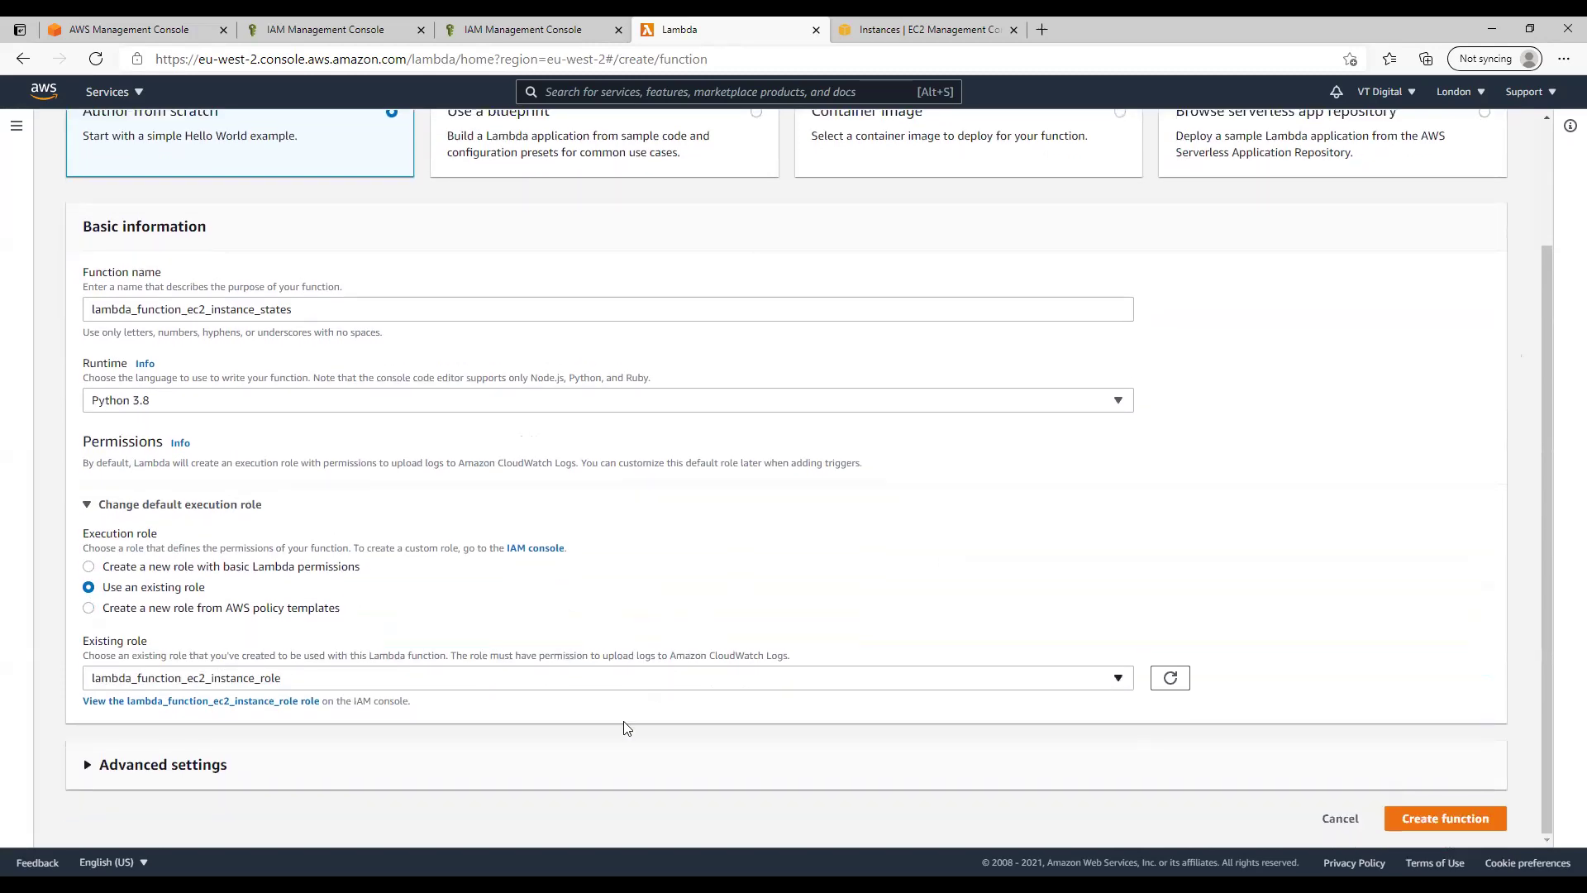
Create the lambda_function_ec2_instance_states function with the chosen runtime and execution role
{"action": "left_click", "coordinate": [642, 762]}
{"action": "scroll", "coordinate": [794, 667], "scroll_direction": "down", "scroll_amount": 3}
{"action": "left_click", "coordinate": [1447, 818]}
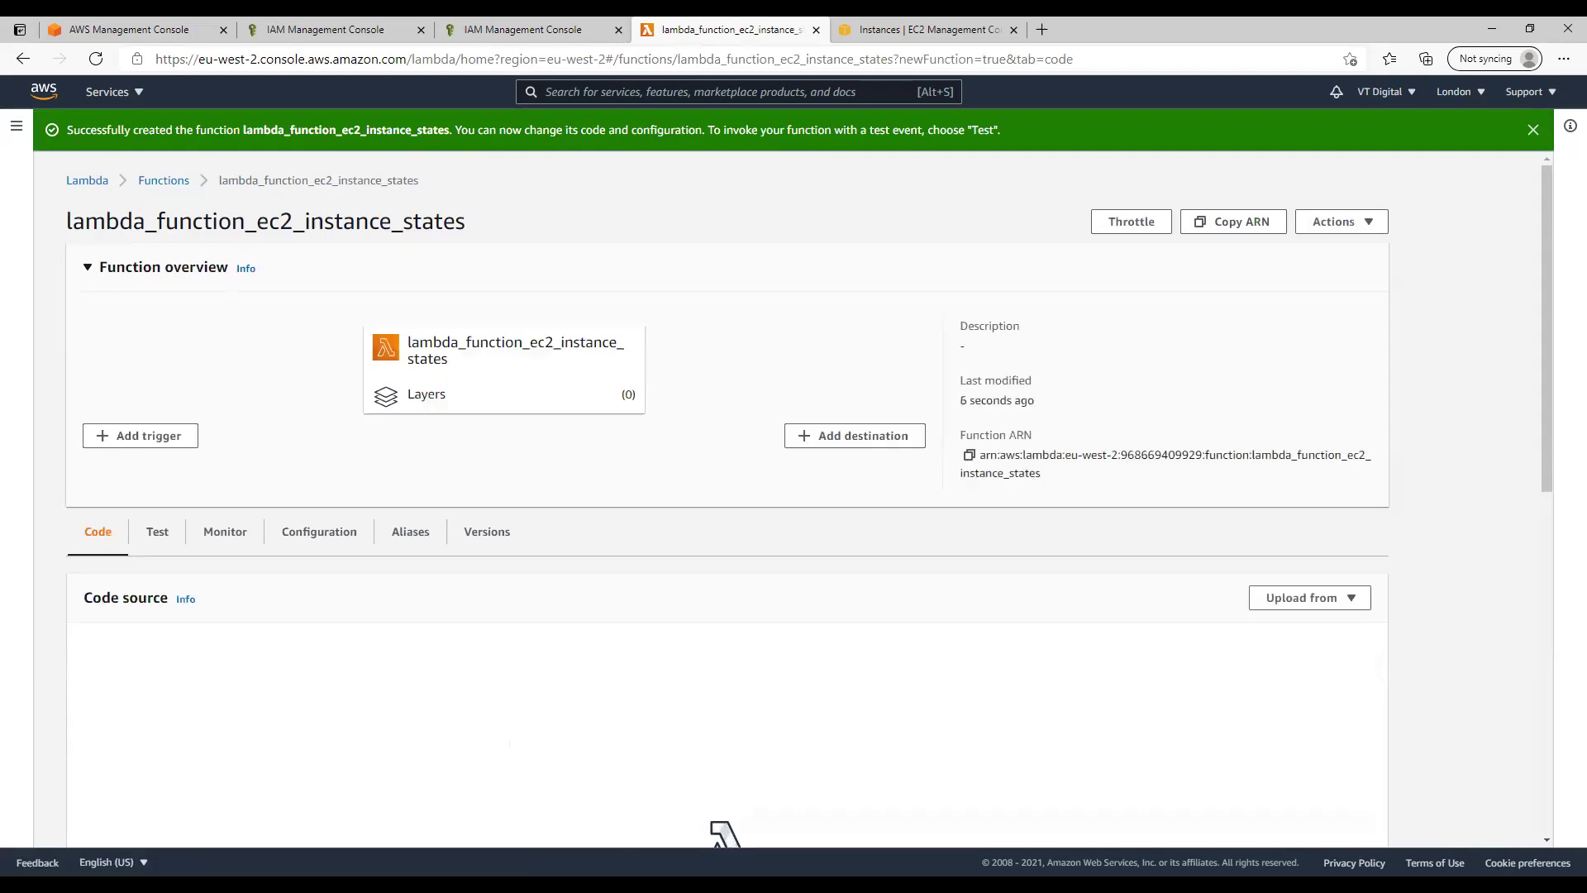
Replace the code in lambda_function.py with a boto3 handler that stops and prints instances i-12345cb6de4f78g9h and i-08ce9b2d7eccf6d26 in region us-west-1
{"action": "scroll", "coordinate": [737, 588], "scroll_direction": "down", "scroll_amount": 4}
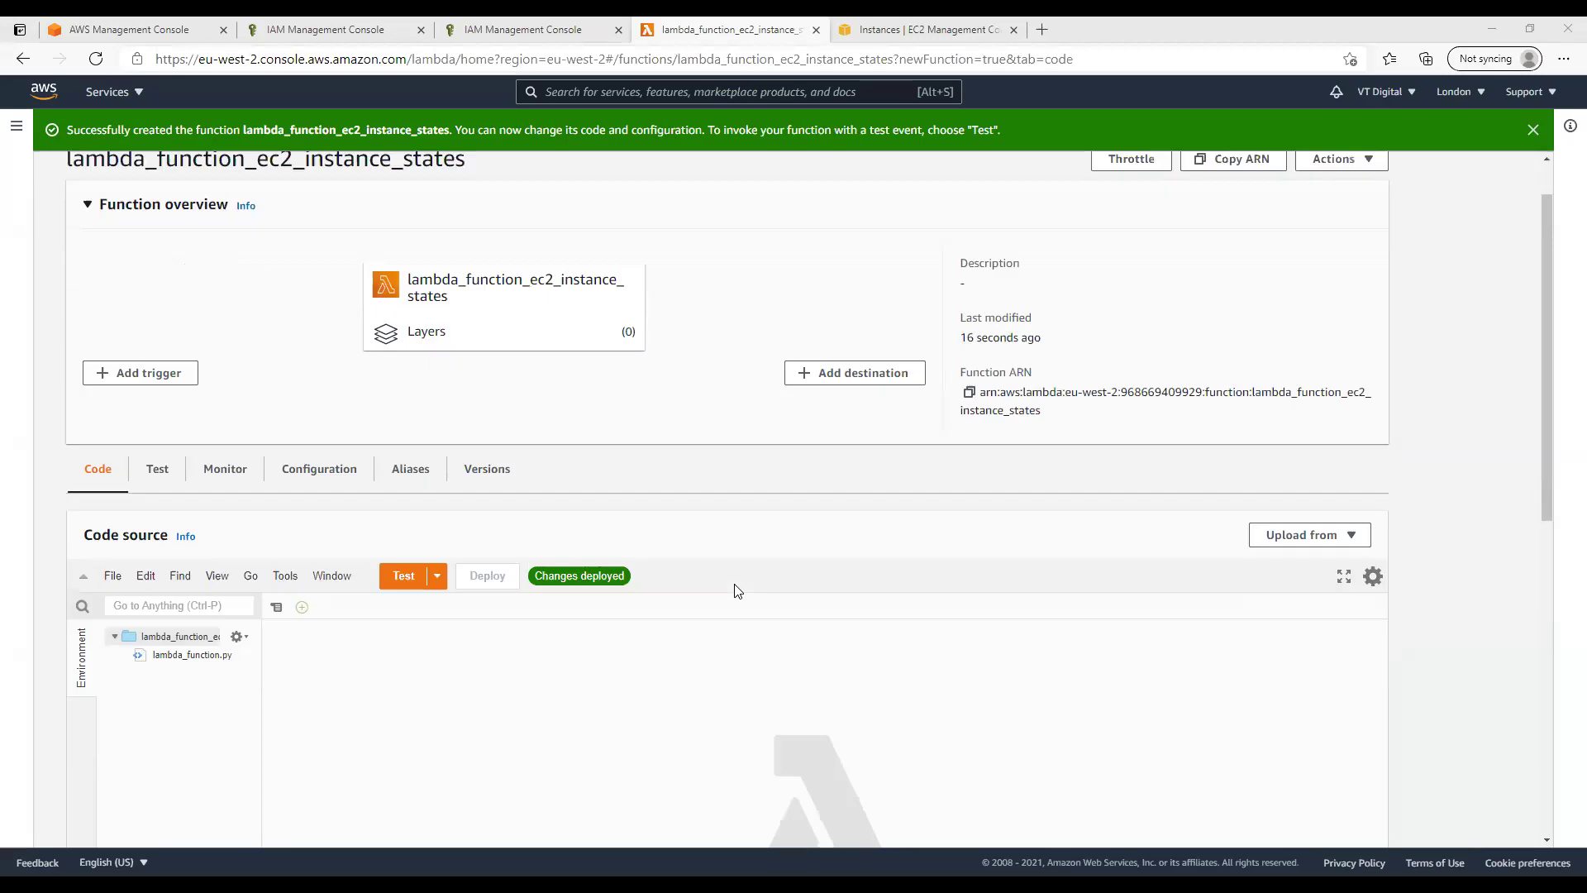
{"action": "double_click", "coordinate": [186, 406]}
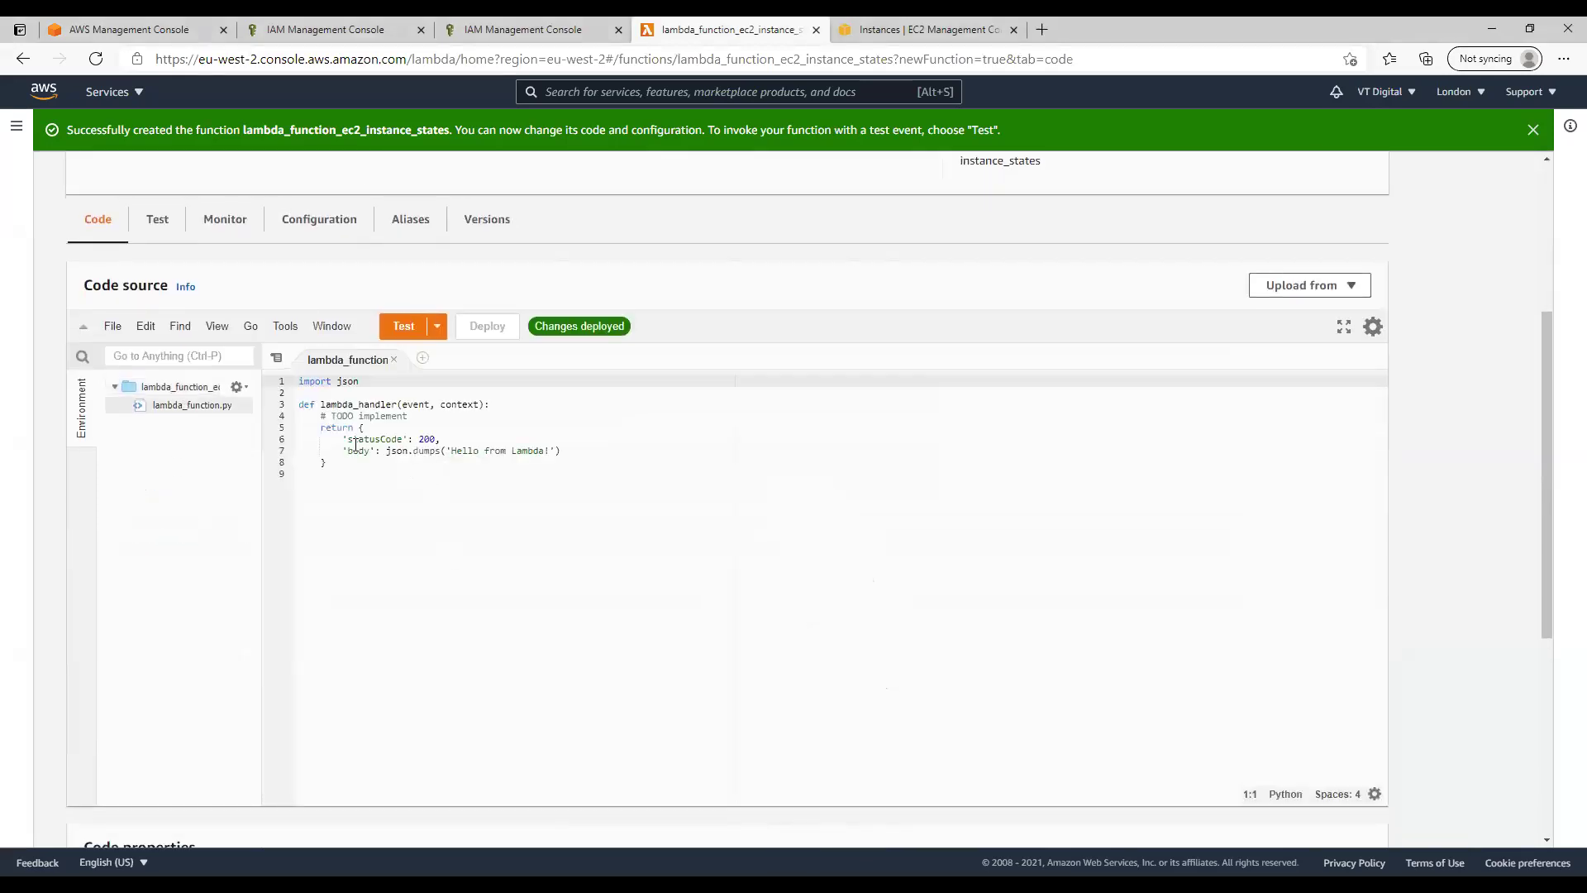
{"action": "key", "text": "ctrl+a"}
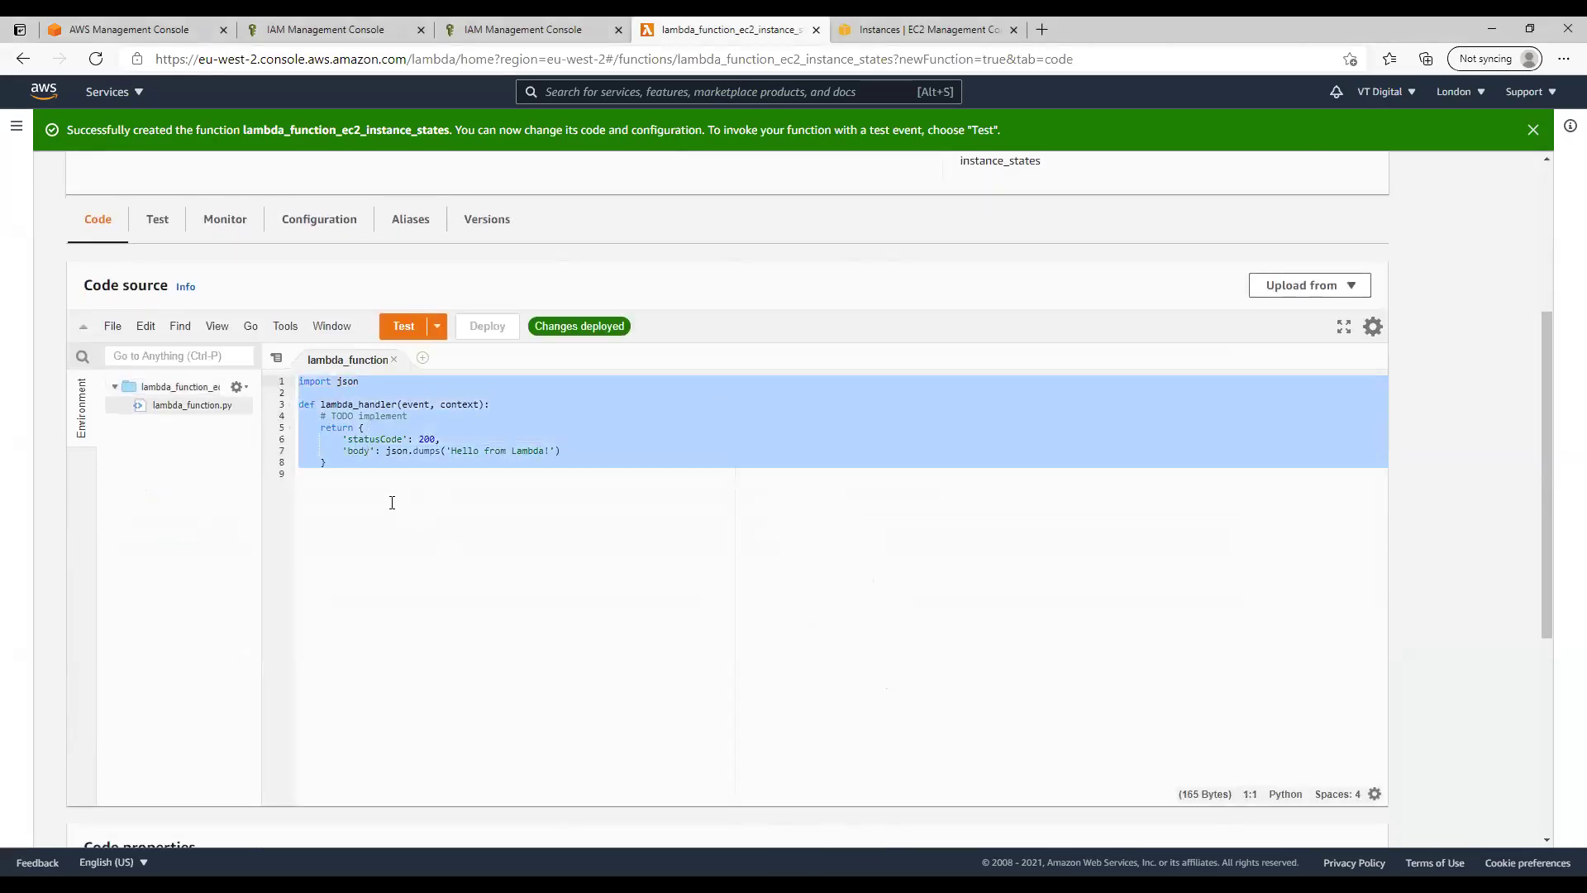
{"action": "key", "text": "BackSpace"}
{"action": "type", "text": "import boto3 region = 'us-west-1' instances = ['i-12345cb6de4f78g9h', 'i-08ce9b2d7eccf6d26'] ec2 = boto3.client('ec2', region_name=region)  def lambda_handler(event, context):     ec2.stop_instances(InstanceIds=instances)     print('stopped your instances: ' + str(instances))"}
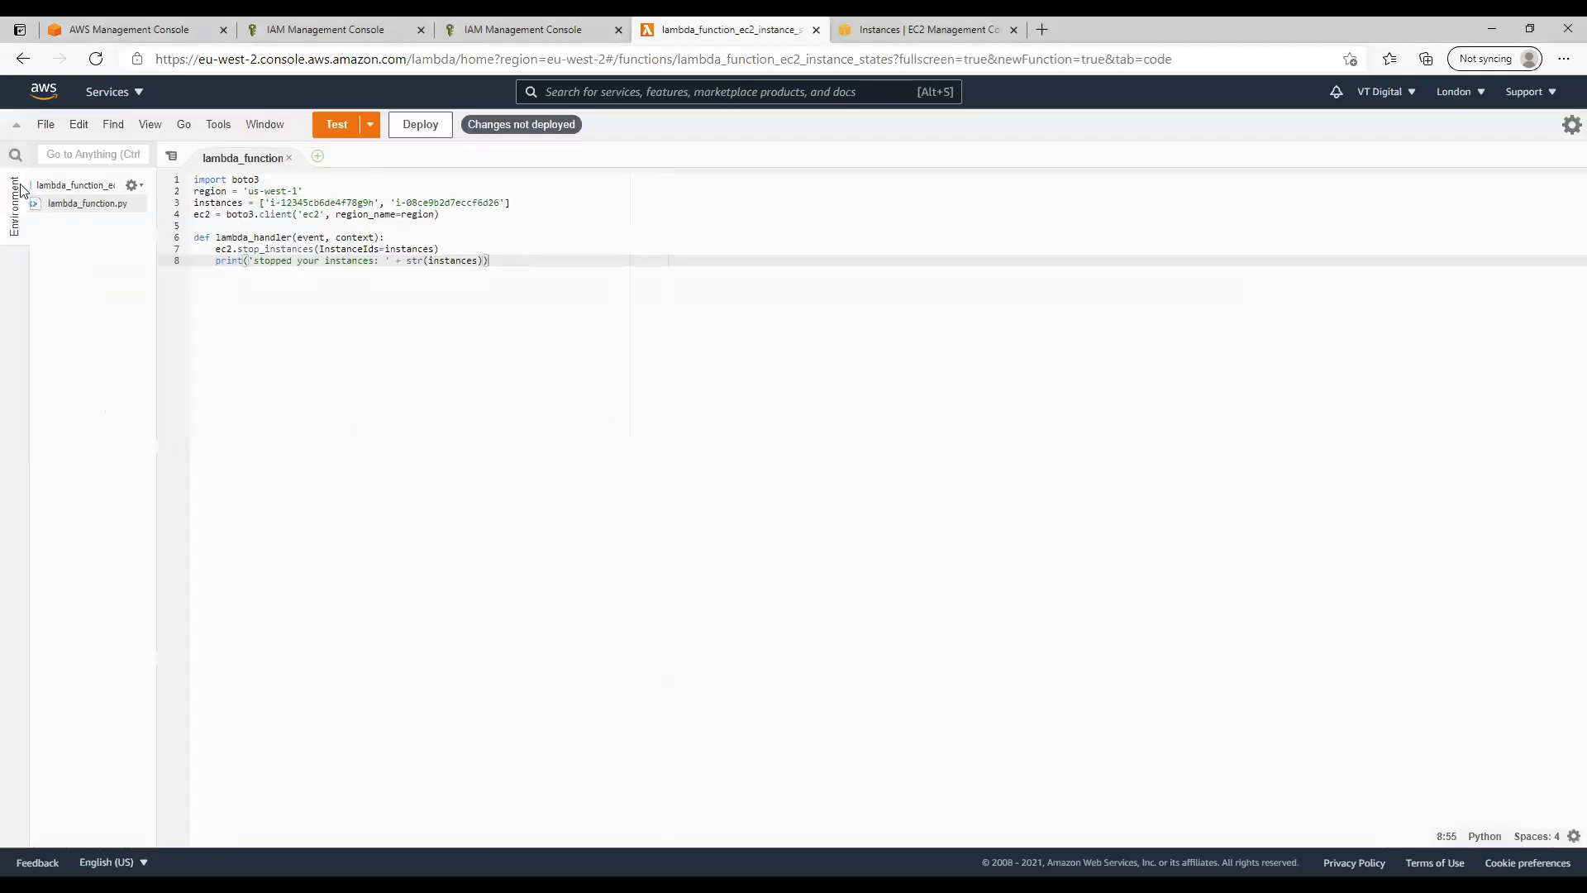
Examine the boto3 import line of the function code at an enlarged, readable size
{"action": "key", "text": "ctrl+plus"}
{"action": "key", "text": "ctrl+plus"}
{"action": "key", "text": "ctrl+plus"}
{"action": "key", "text": "ctrl+plus"}
{"action": "key", "text": "ctrl+plus"}
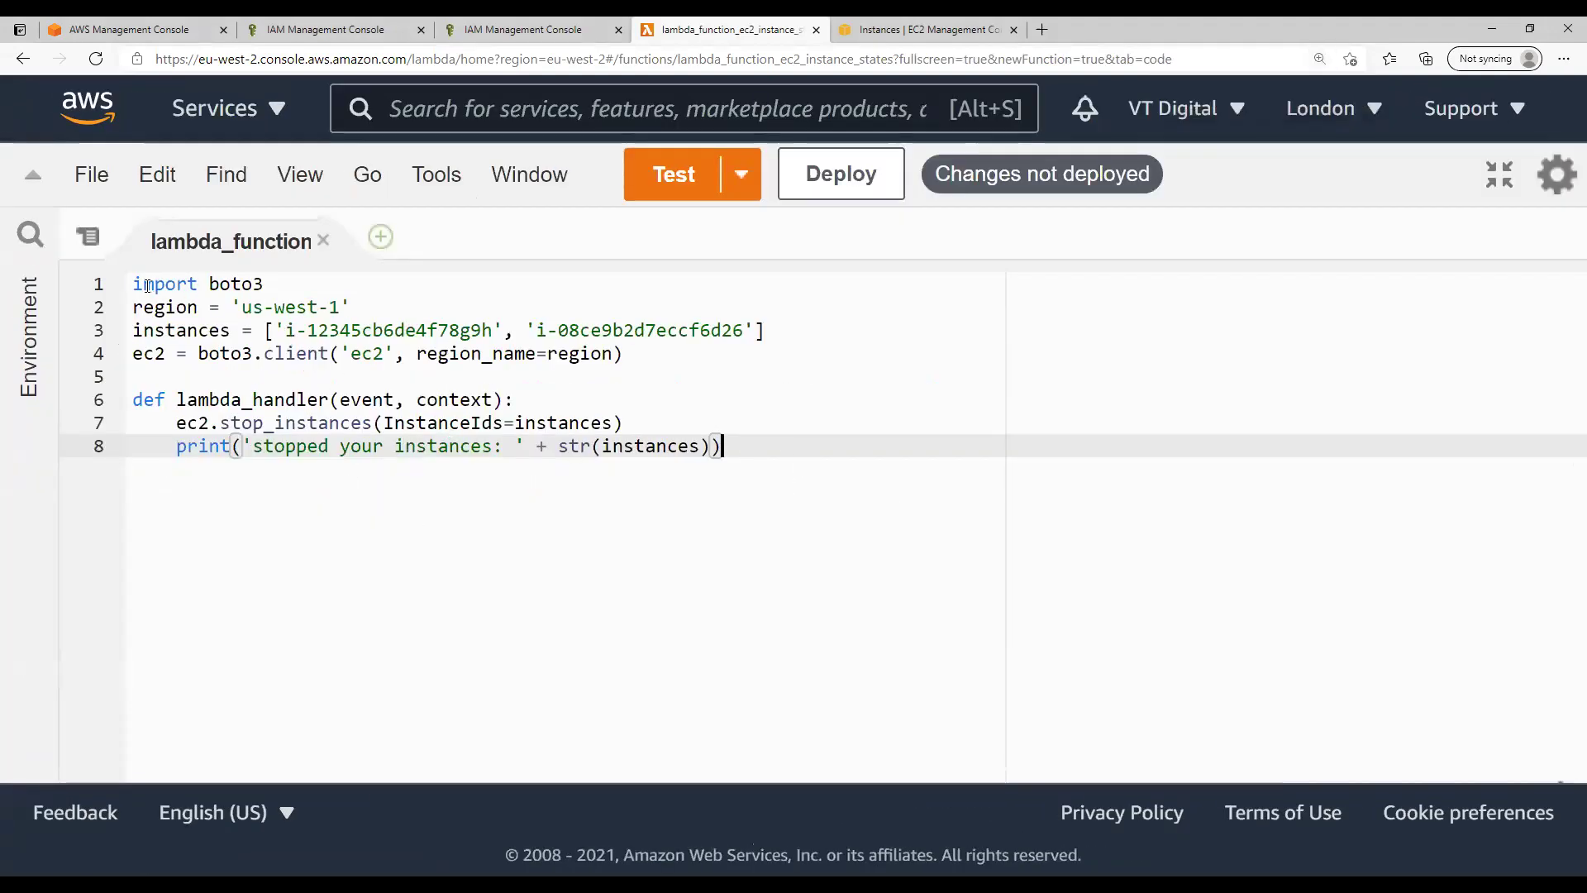
{"action": "left_click_drag", "start_coordinate": [268, 285], "coordinate": [131, 285]}
{"action": "left_click", "coordinate": [285, 292]}
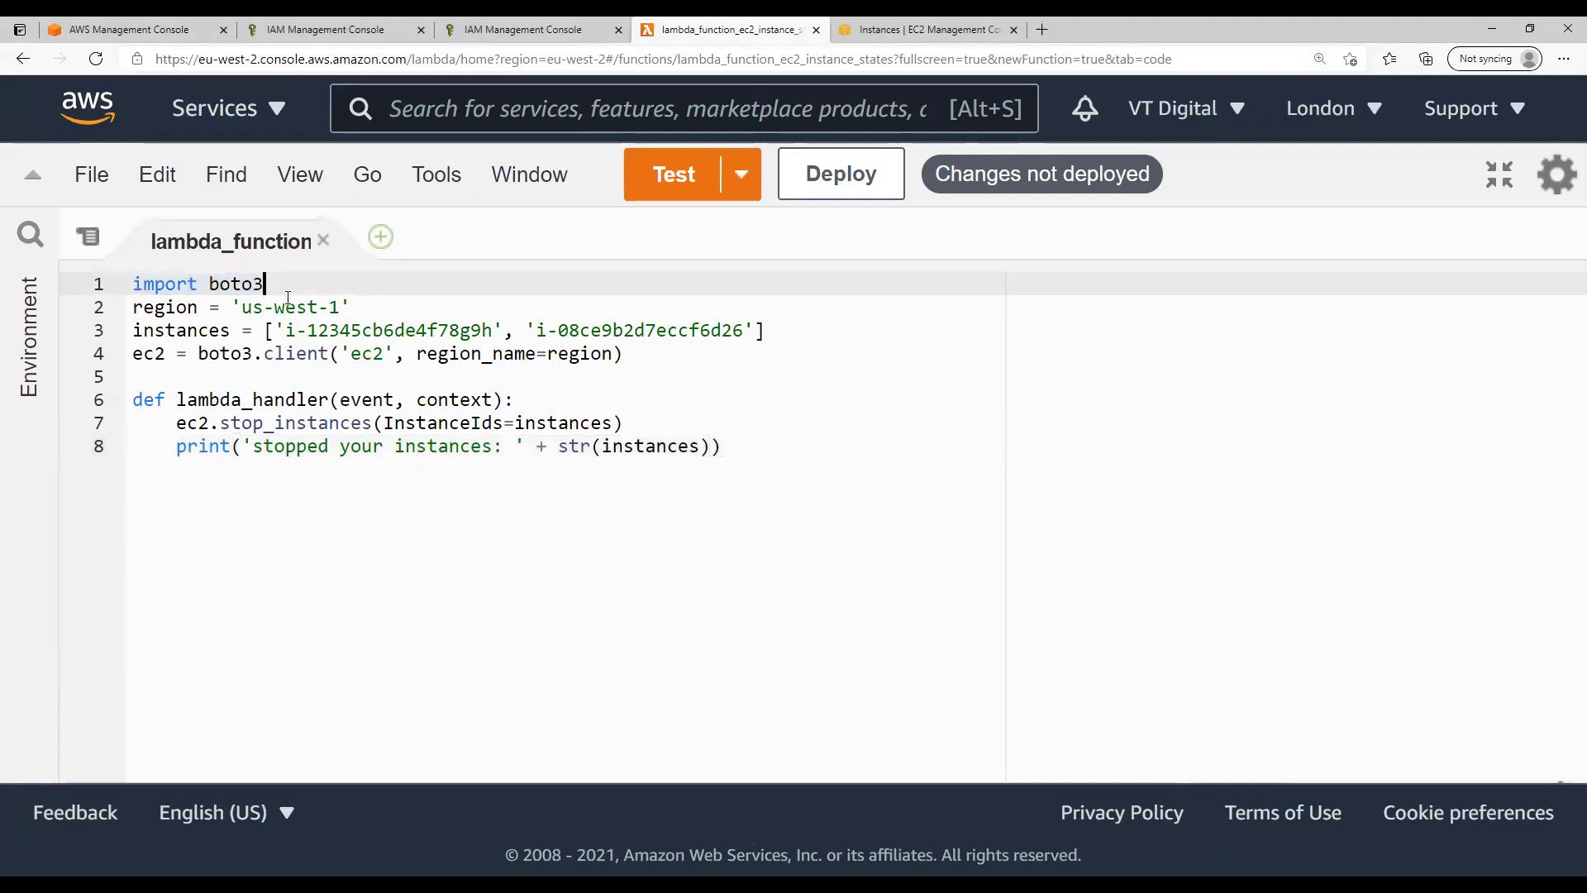
{"action": "key", "text": "shift+Left"}
{"action": "key", "text": "shift+Left"}
{"action": "key", "text": "shift+Left"}
{"action": "key", "text": "shift+Left"}
{"action": "key", "text": "shift+Left"}
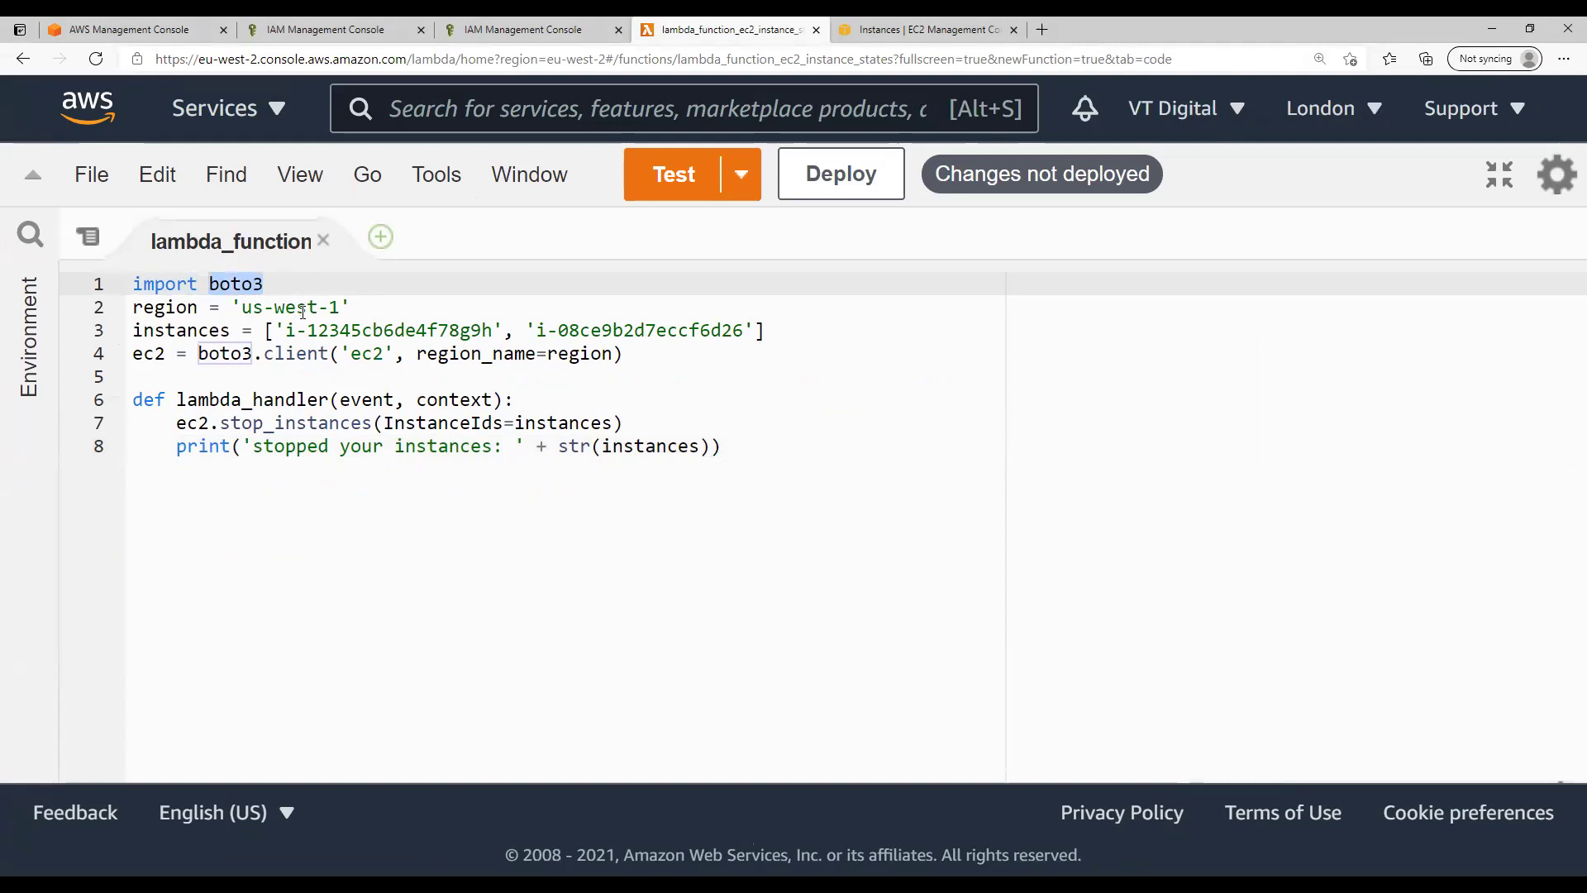
{"action": "left_click", "coordinate": [295, 282]}
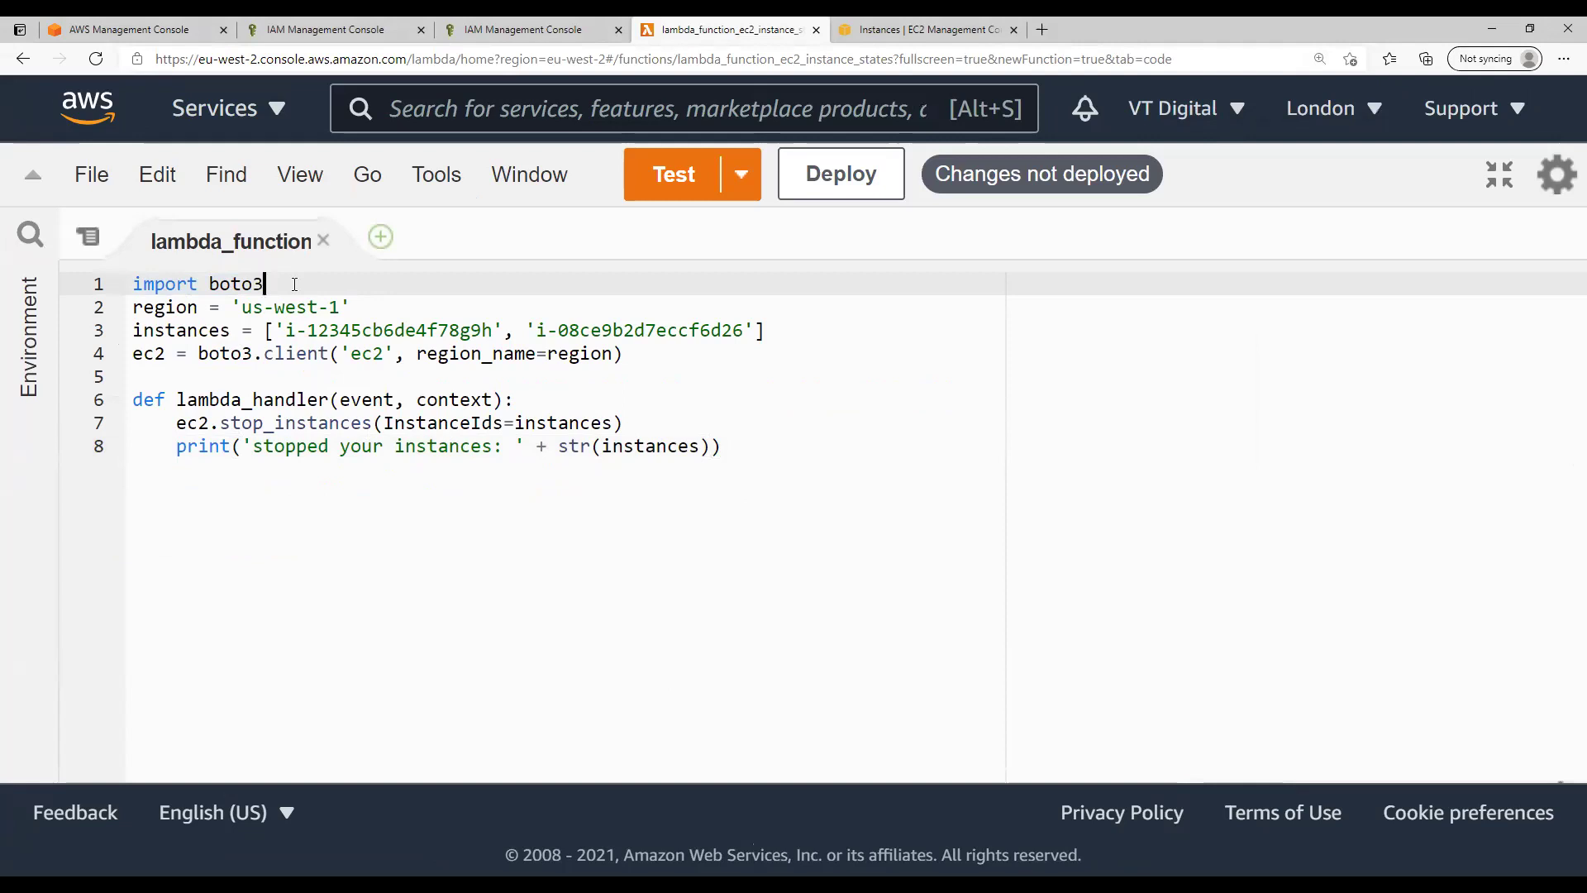
Look up the London region code and set the script's region variable to 'eu-west-2', saving the file
{"action": "left_click_drag", "start_coordinate": [366, 307], "coordinate": [134, 308]}
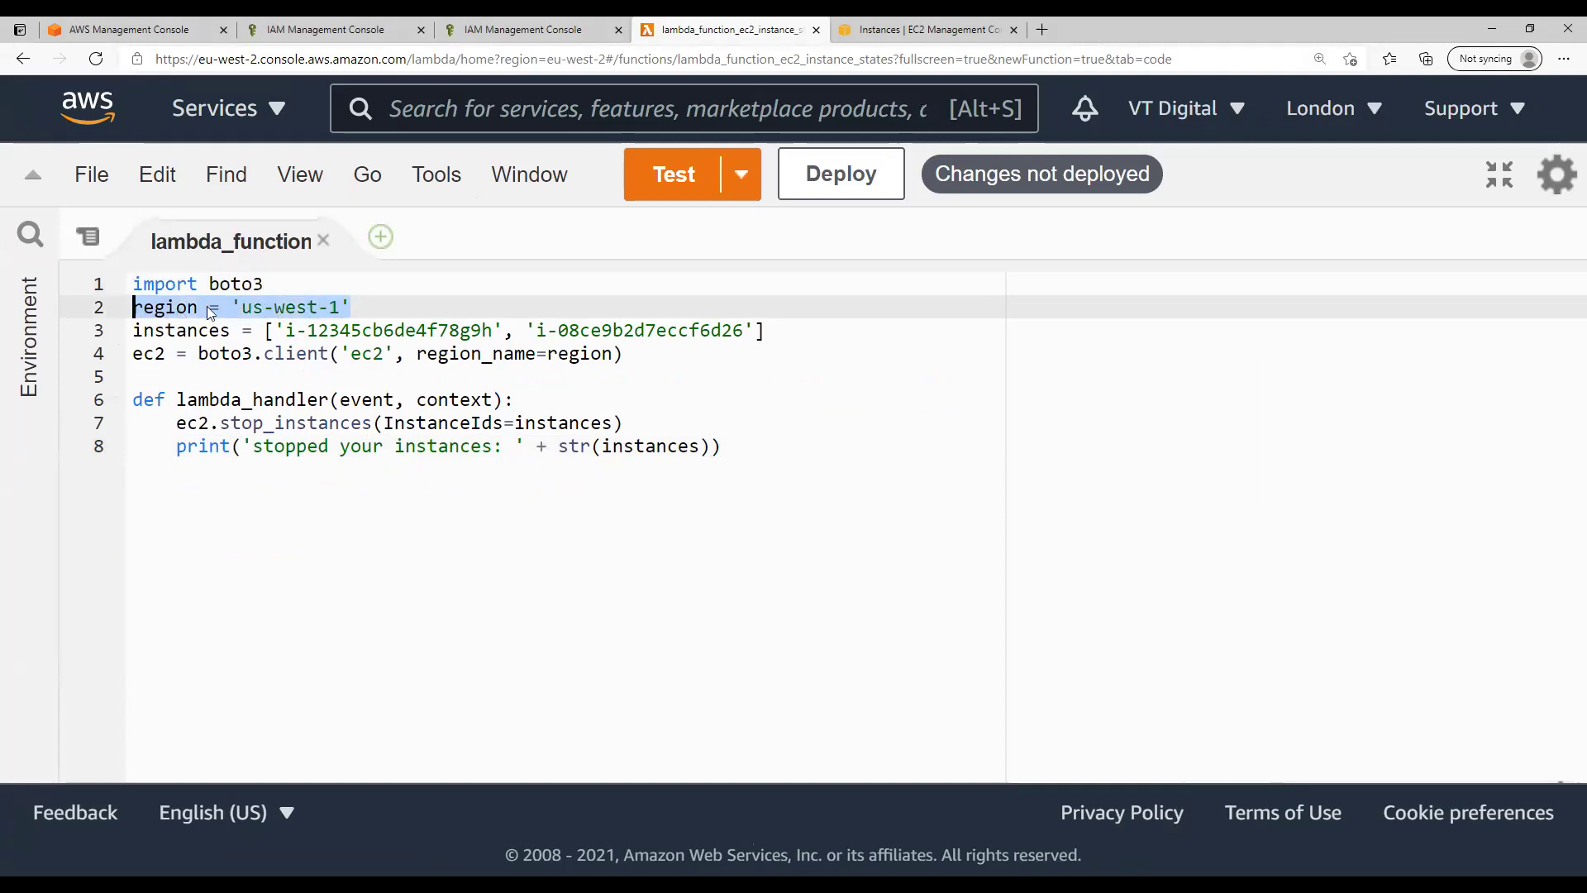
{"action": "left_click", "coordinate": [298, 306]}
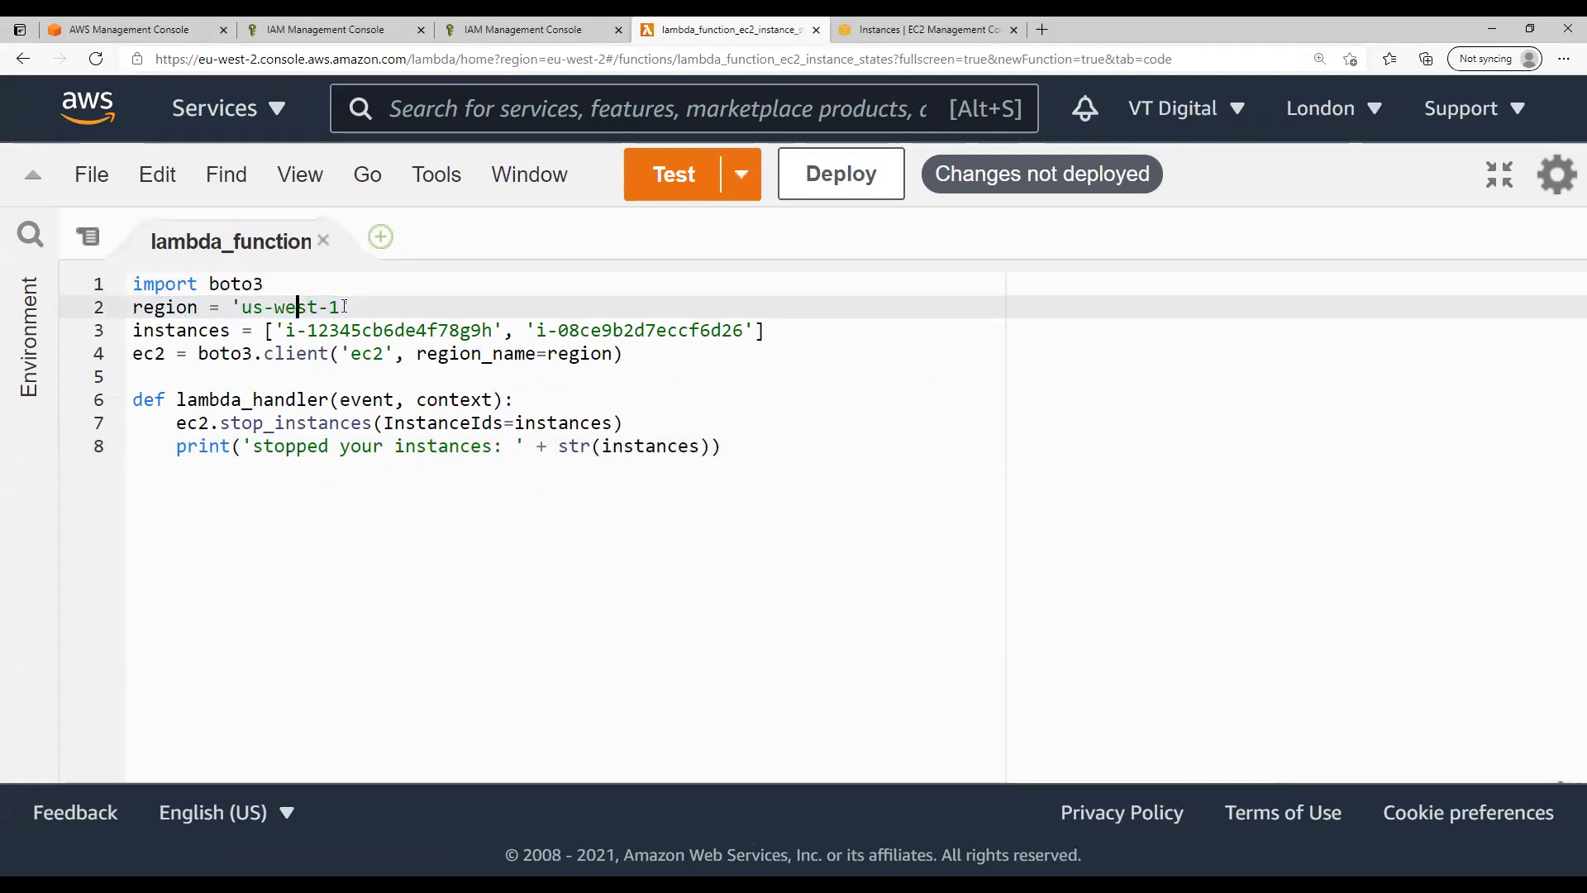
{"action": "left_click_drag", "start_coordinate": [339, 307], "coordinate": [245, 309]}
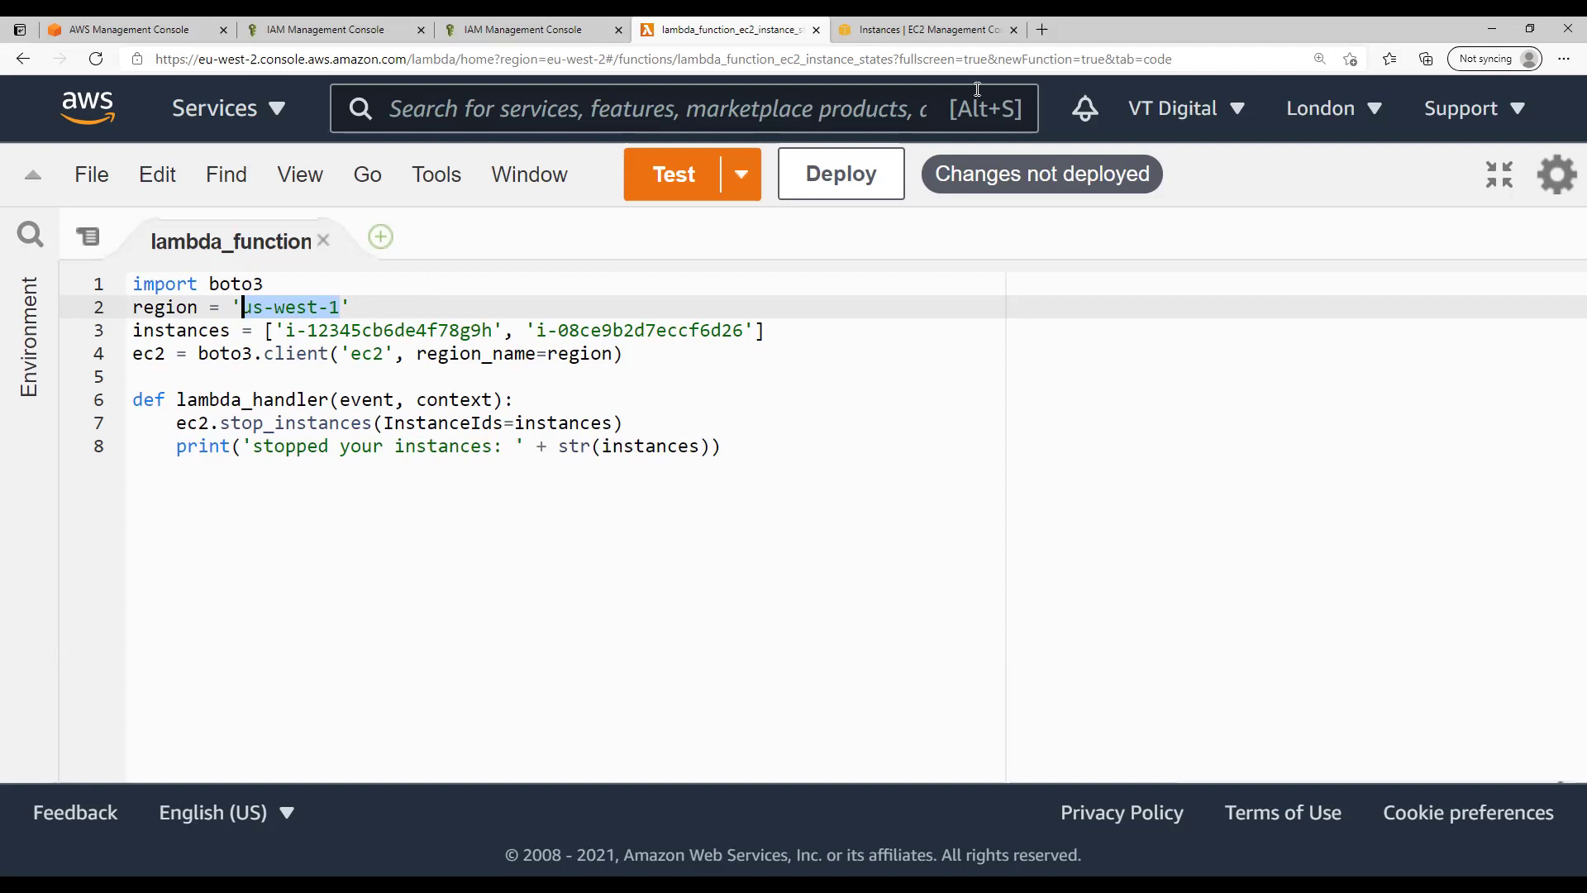
{"action": "left_click", "coordinate": [1322, 109]}
{"action": "scroll", "coordinate": [1206, 356], "scroll_direction": "down", "scroll_amount": 5}
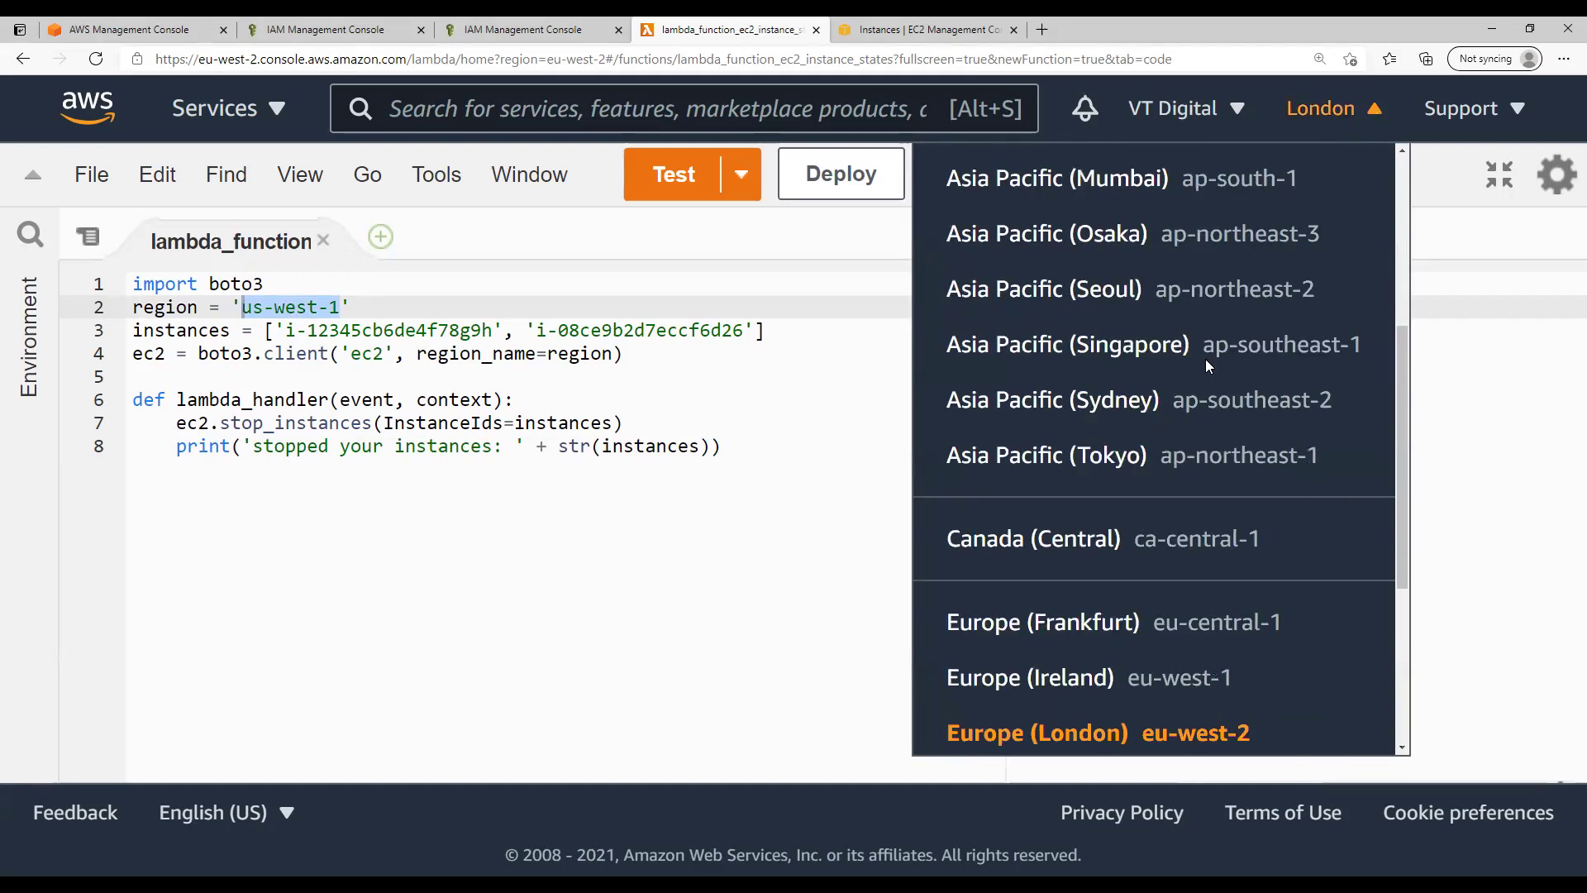
{"action": "scroll", "coordinate": [1205, 359], "scroll_direction": "down", "scroll_amount": 2}
{"action": "left_click_drag", "start_coordinate": [340, 306], "coordinate": [241, 306]}
{"action": "type", "text": "eu-west-2"}
{"action": "key", "text": "ctrl+s"}
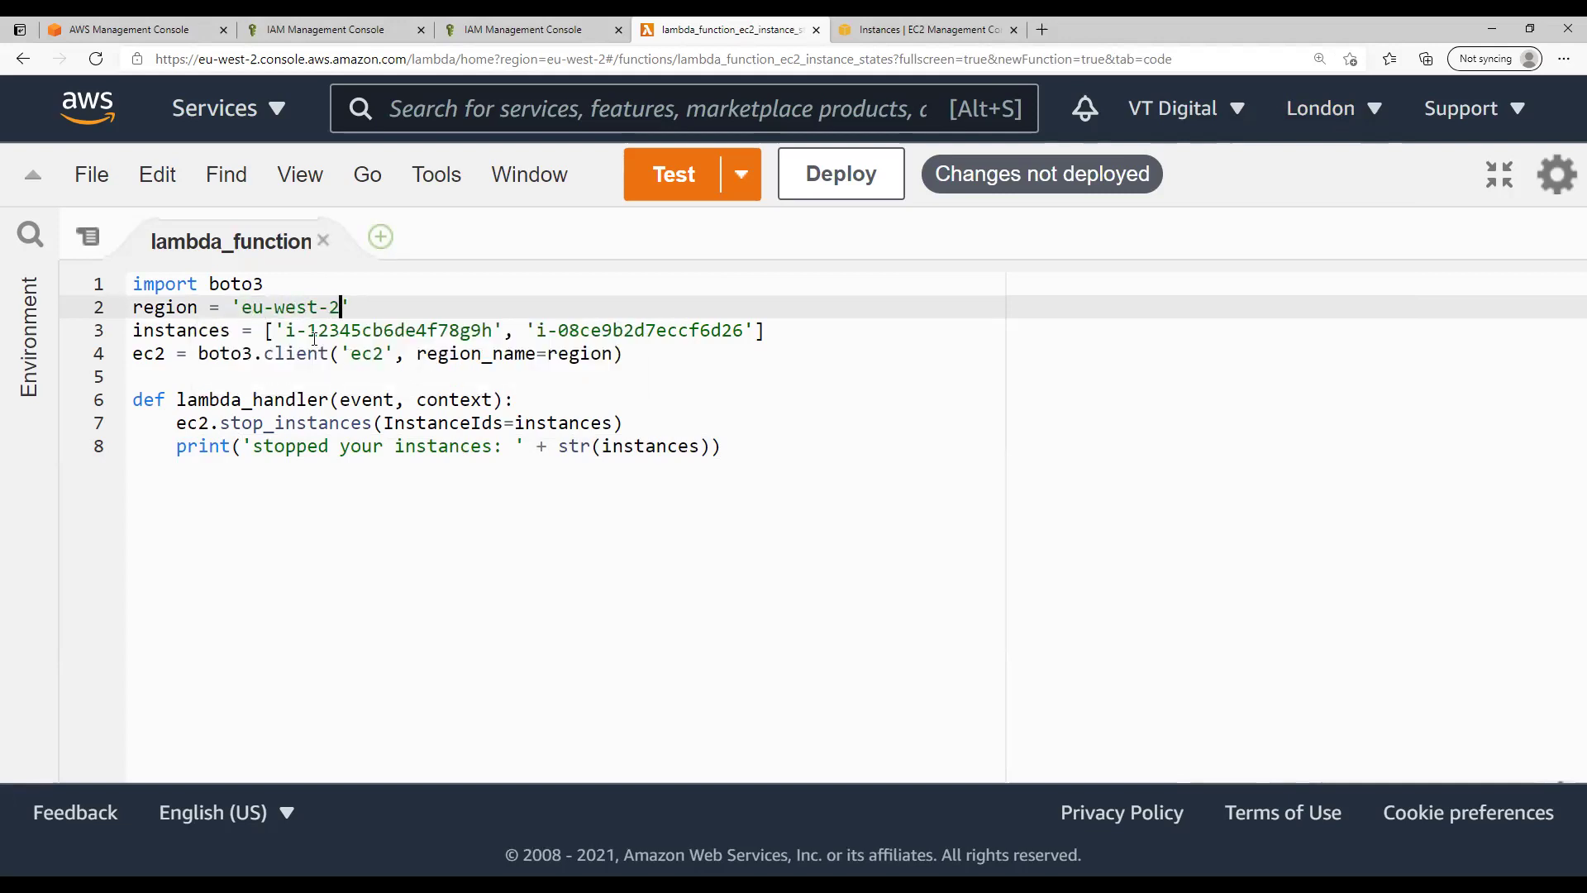
Examine the list of EC2 instance IDs assigned to the instances variable
{"action": "left_click_drag", "start_coordinate": [260, 330], "coordinate": [767, 330]}
{"action": "left_click", "coordinate": [349, 327]}
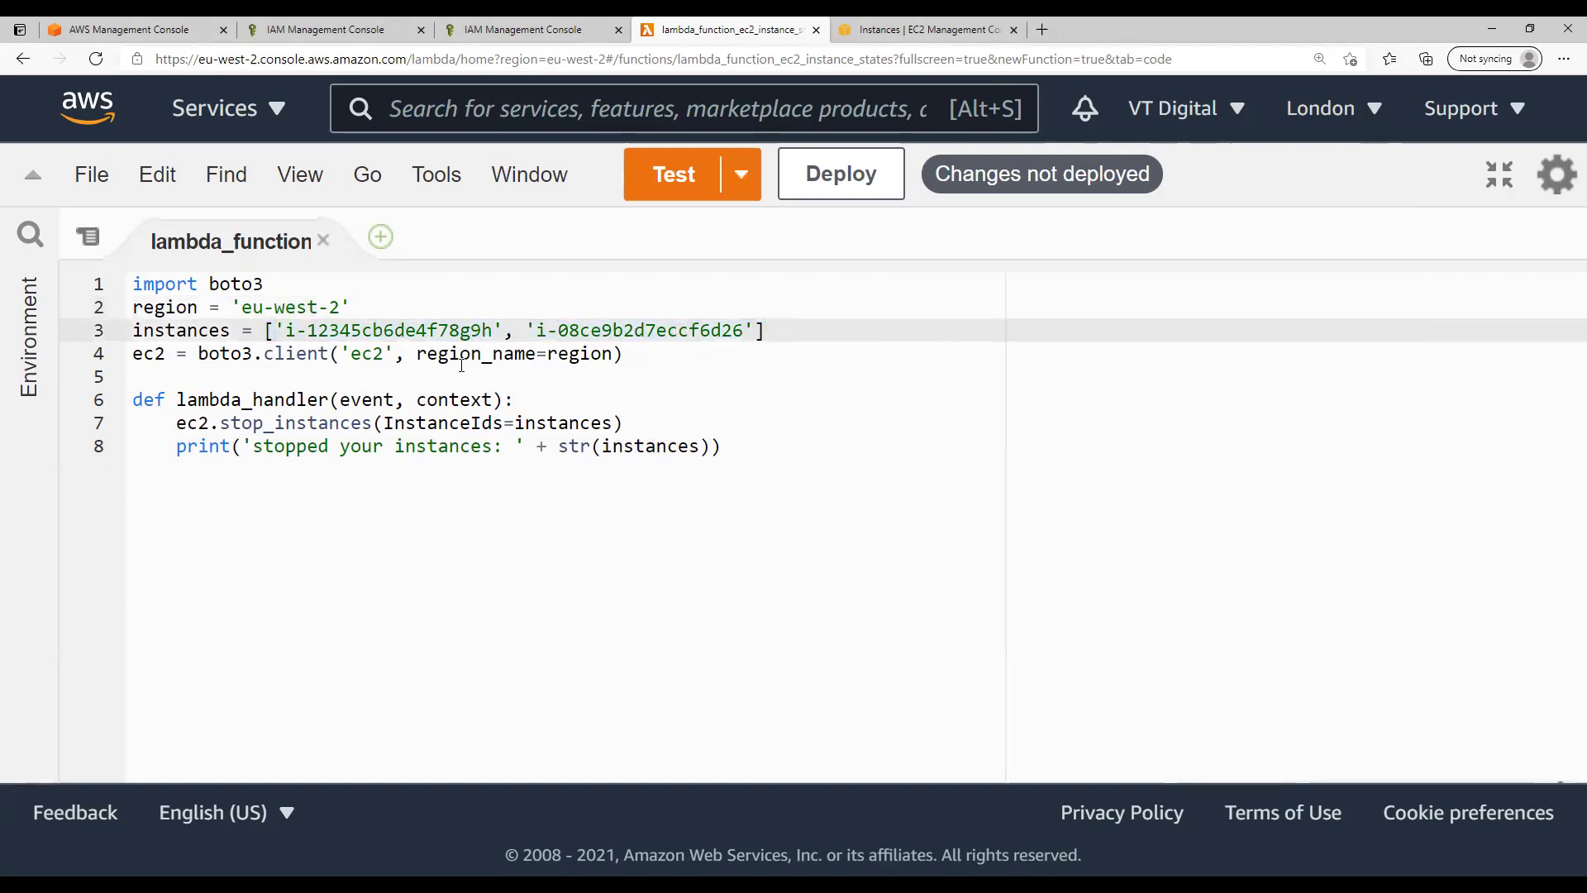
{"action": "left_click_drag", "start_coordinate": [263, 331], "coordinate": [767, 331]}
{"action": "double_click", "coordinate": [508, 335]}
{"action": "left_click", "coordinate": [848, 329]}
{"action": "left_click_drag", "start_coordinate": [263, 330], "coordinate": [813, 324]}
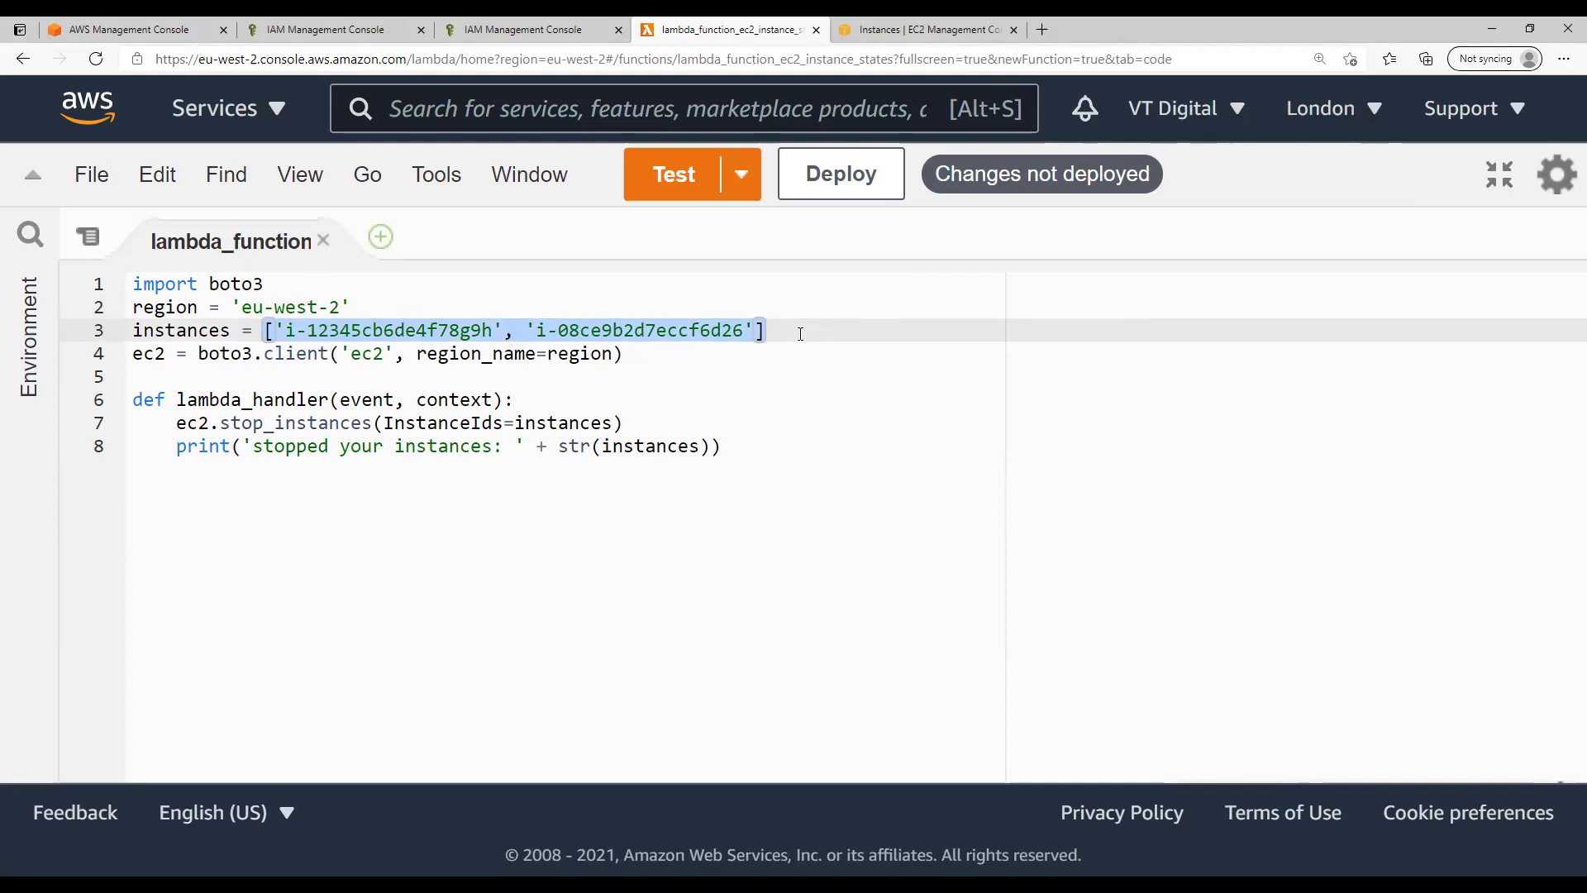
{"action": "left_click", "coordinate": [290, 377]}
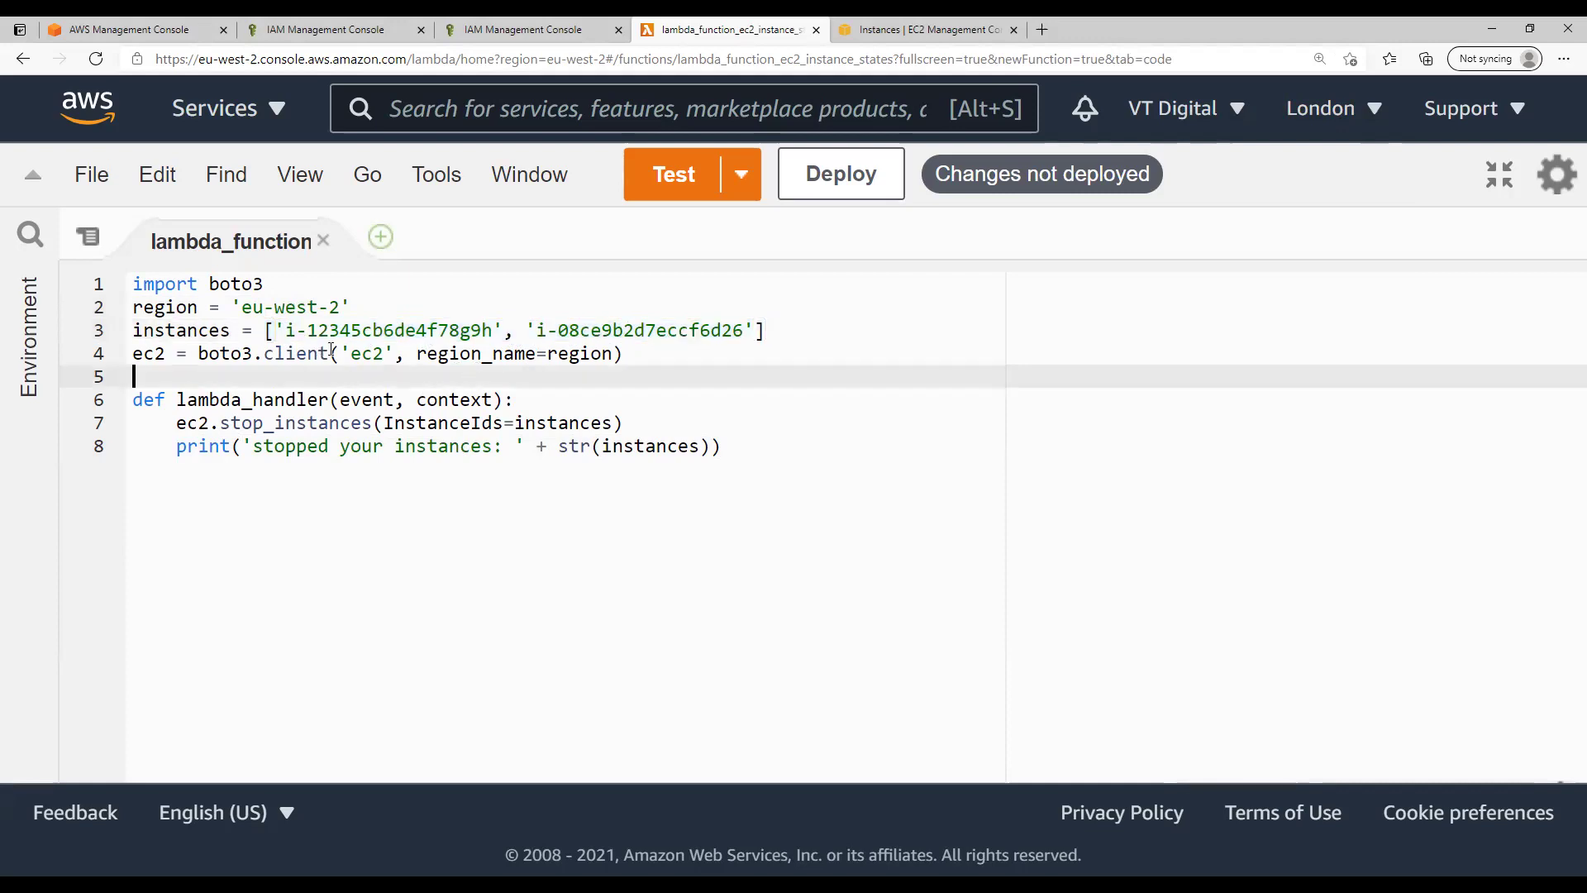
Examine the ec2 client line, including the boto3.client call, its service name and the region_name argument
{"action": "double_click", "coordinate": [139, 353]}
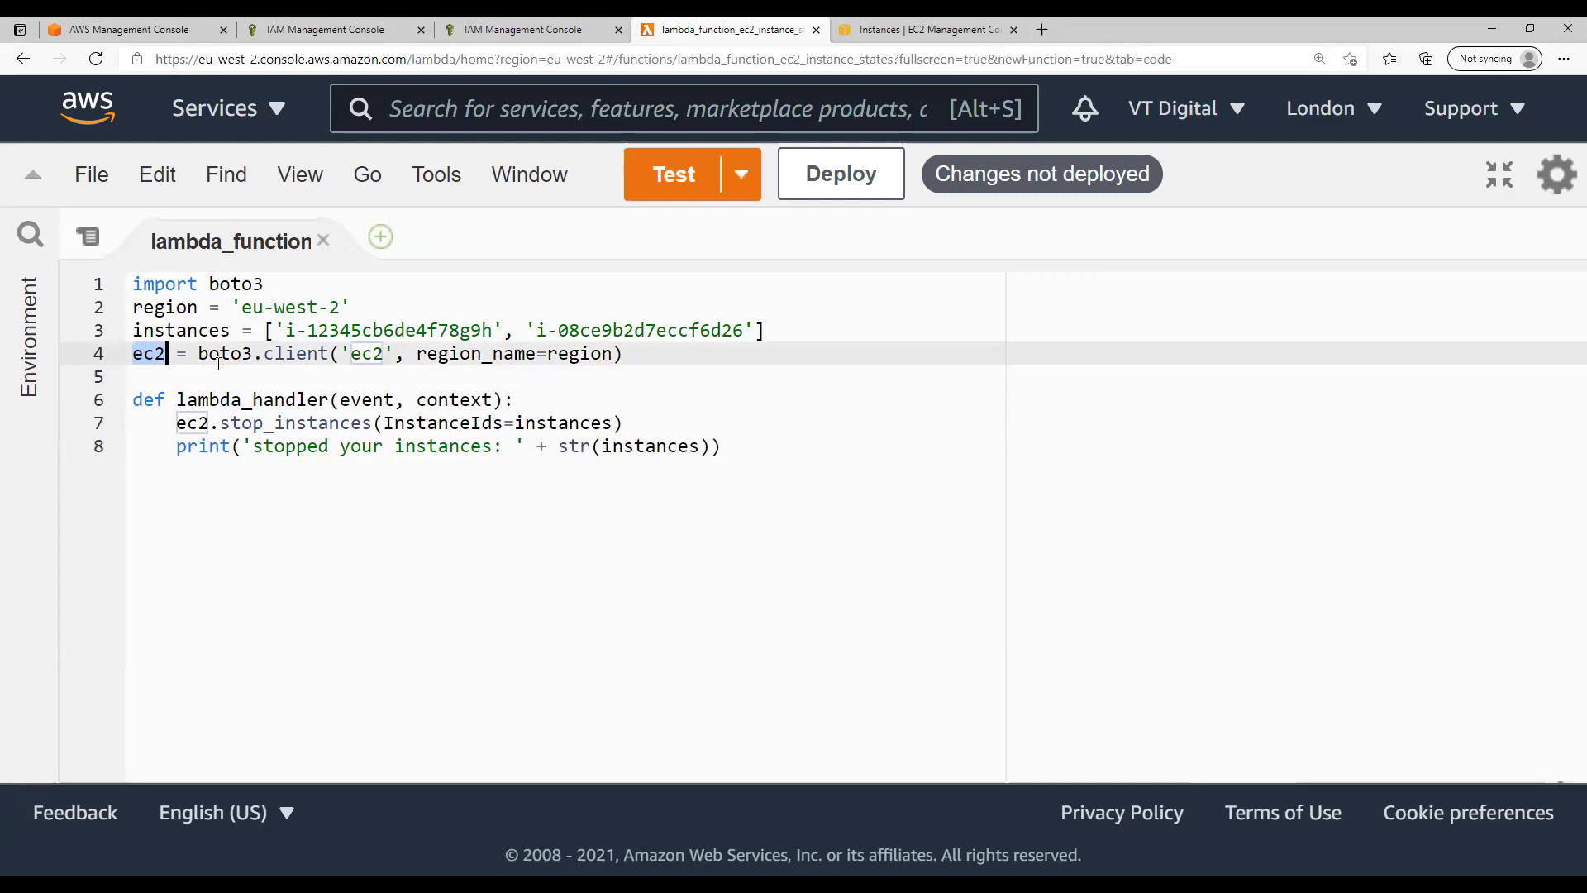
{"action": "key", "text": "Down"}
{"action": "left_click_drag", "start_coordinate": [198, 353], "coordinate": [670, 343]}
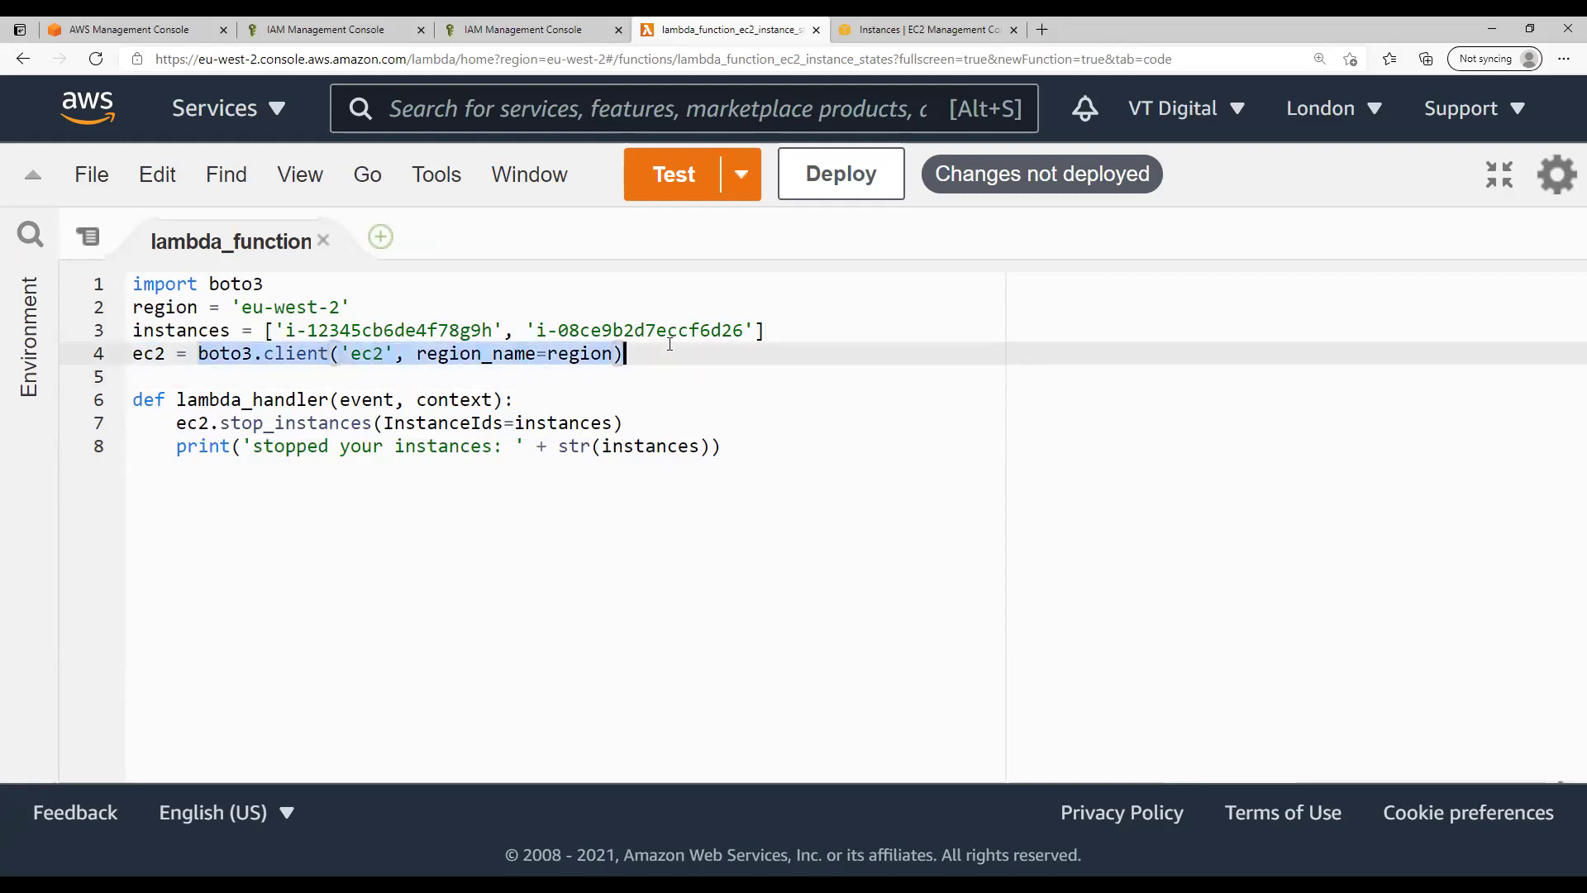
{"action": "left_click", "coordinate": [614, 353]}
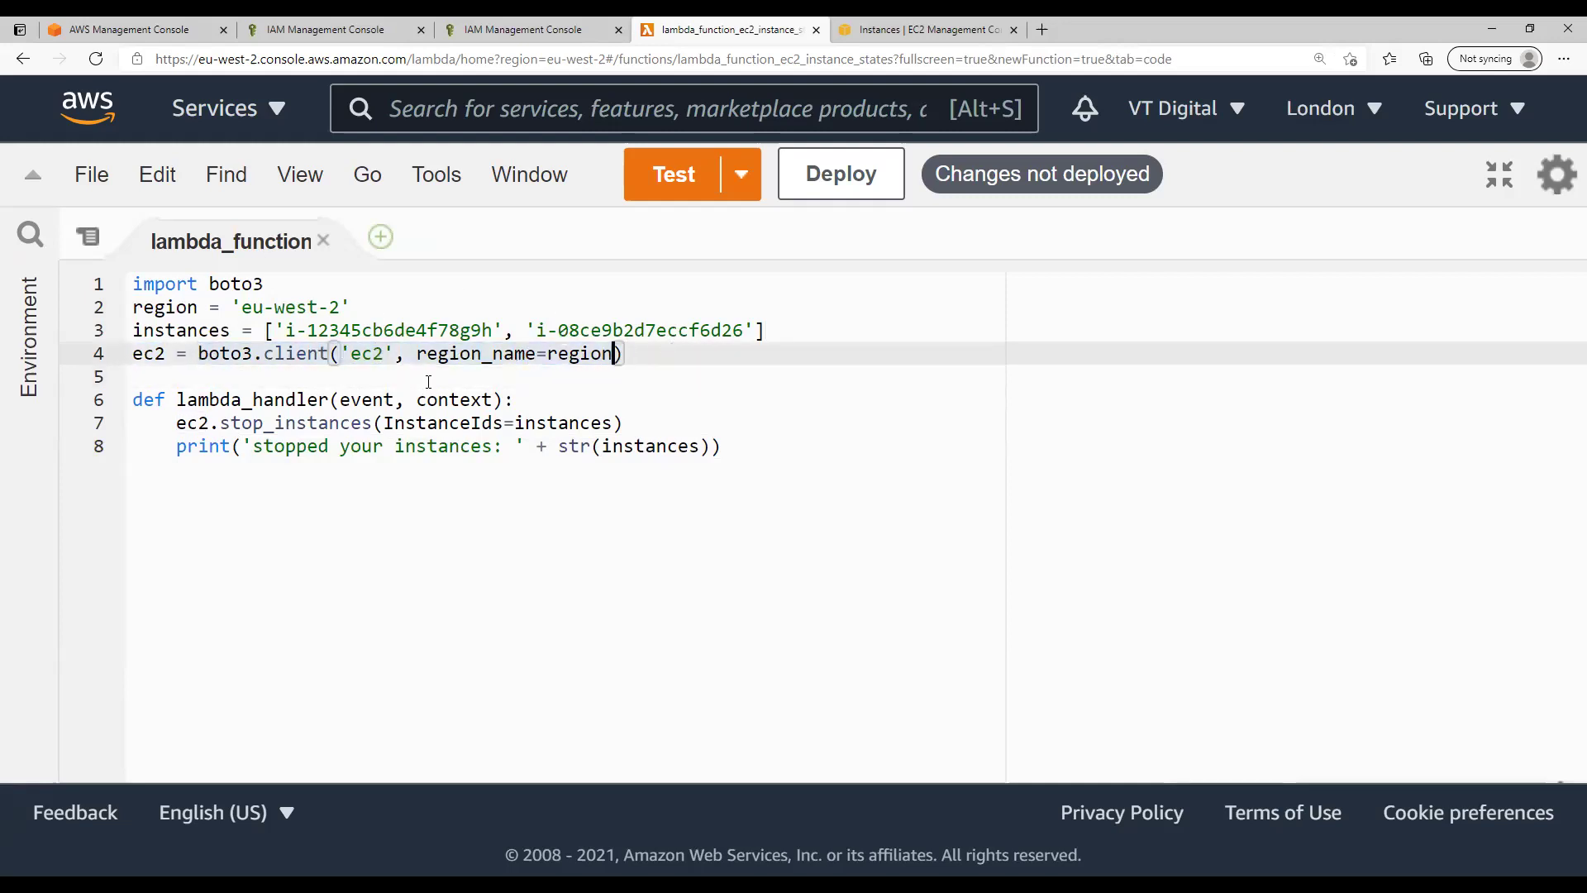
{"action": "key", "text": "shift+Left"}
{"action": "key", "text": "shift+Left"}
{"action": "key", "text": "shift+Left"}
{"action": "key", "text": "shift+Left"}
{"action": "key", "text": "shift+Left"}
{"action": "key", "text": "shift+Left"}
{"action": "double_click", "coordinate": [365, 354]}
{"action": "left_click", "coordinate": [275, 354]}
Examine the lambda_handler parameters and how the InstanceIds argument of stop_instances refers to the instances list
{"action": "double_click", "coordinate": [372, 399]}
{"action": "double_click", "coordinate": [454, 400]}
{"action": "left_click", "coordinate": [429, 485]}
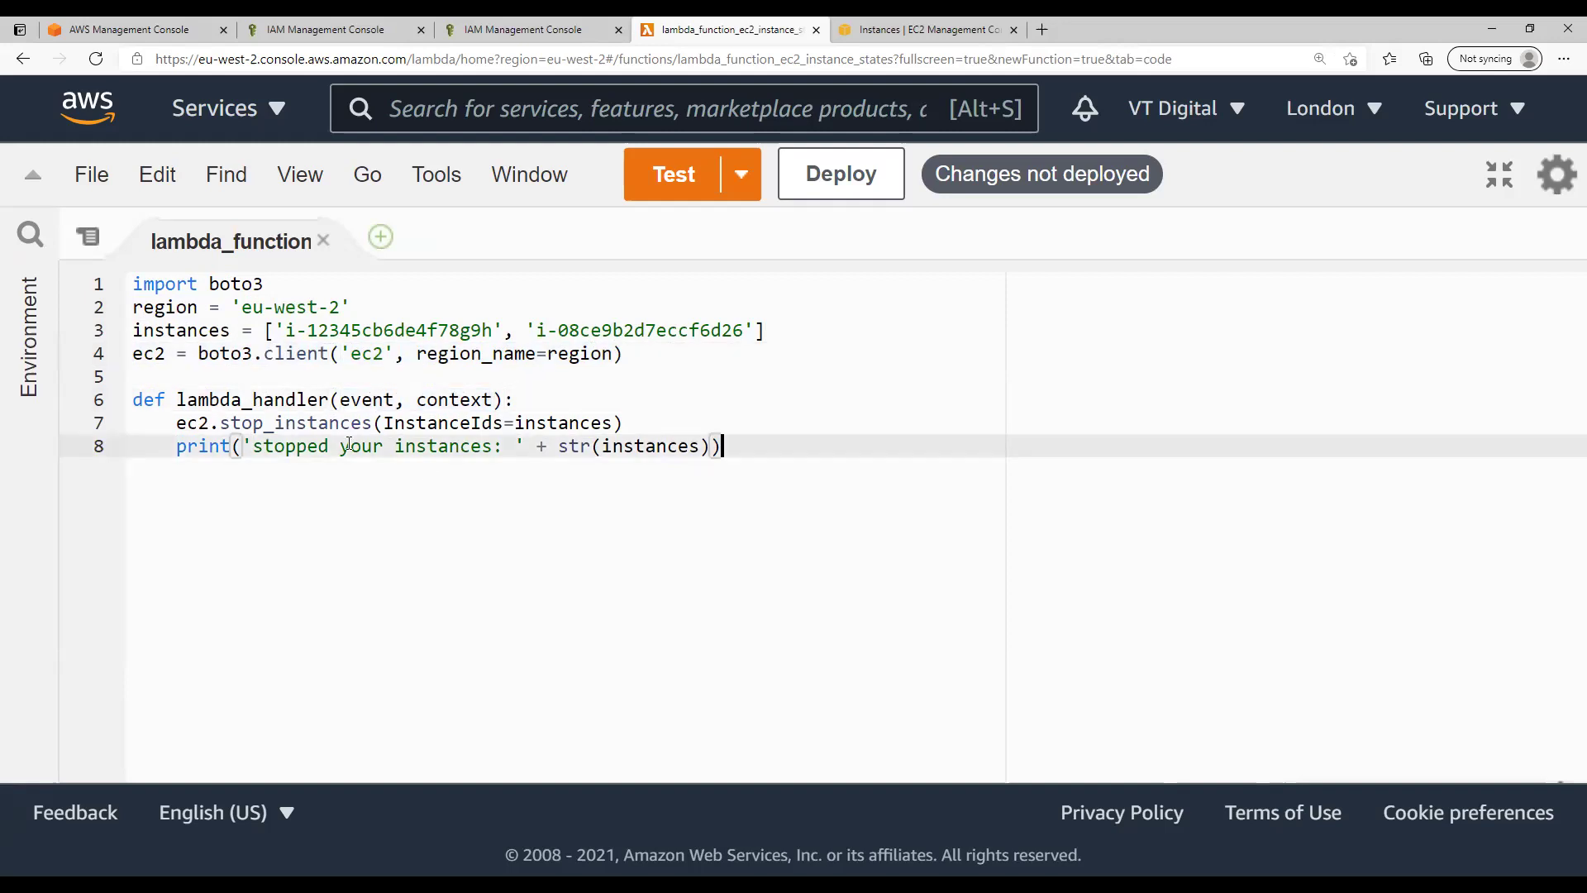
{"action": "double_click", "coordinate": [443, 422]}
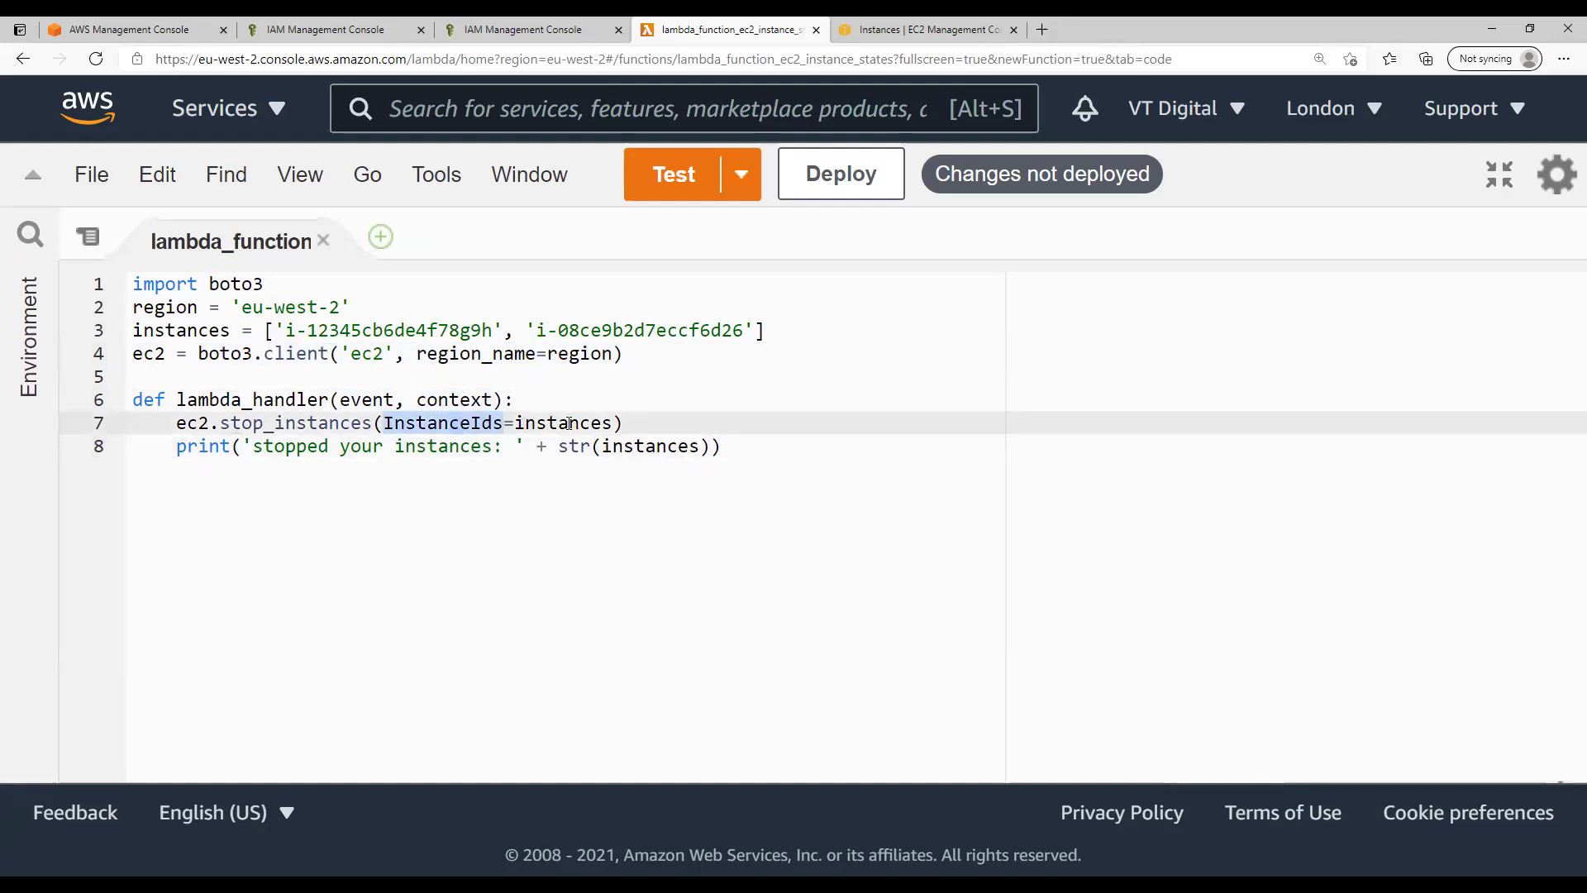
{"action": "double_click", "coordinate": [563, 422]}
{"action": "left_click_drag", "start_coordinate": [276, 327], "coordinate": [768, 330]}
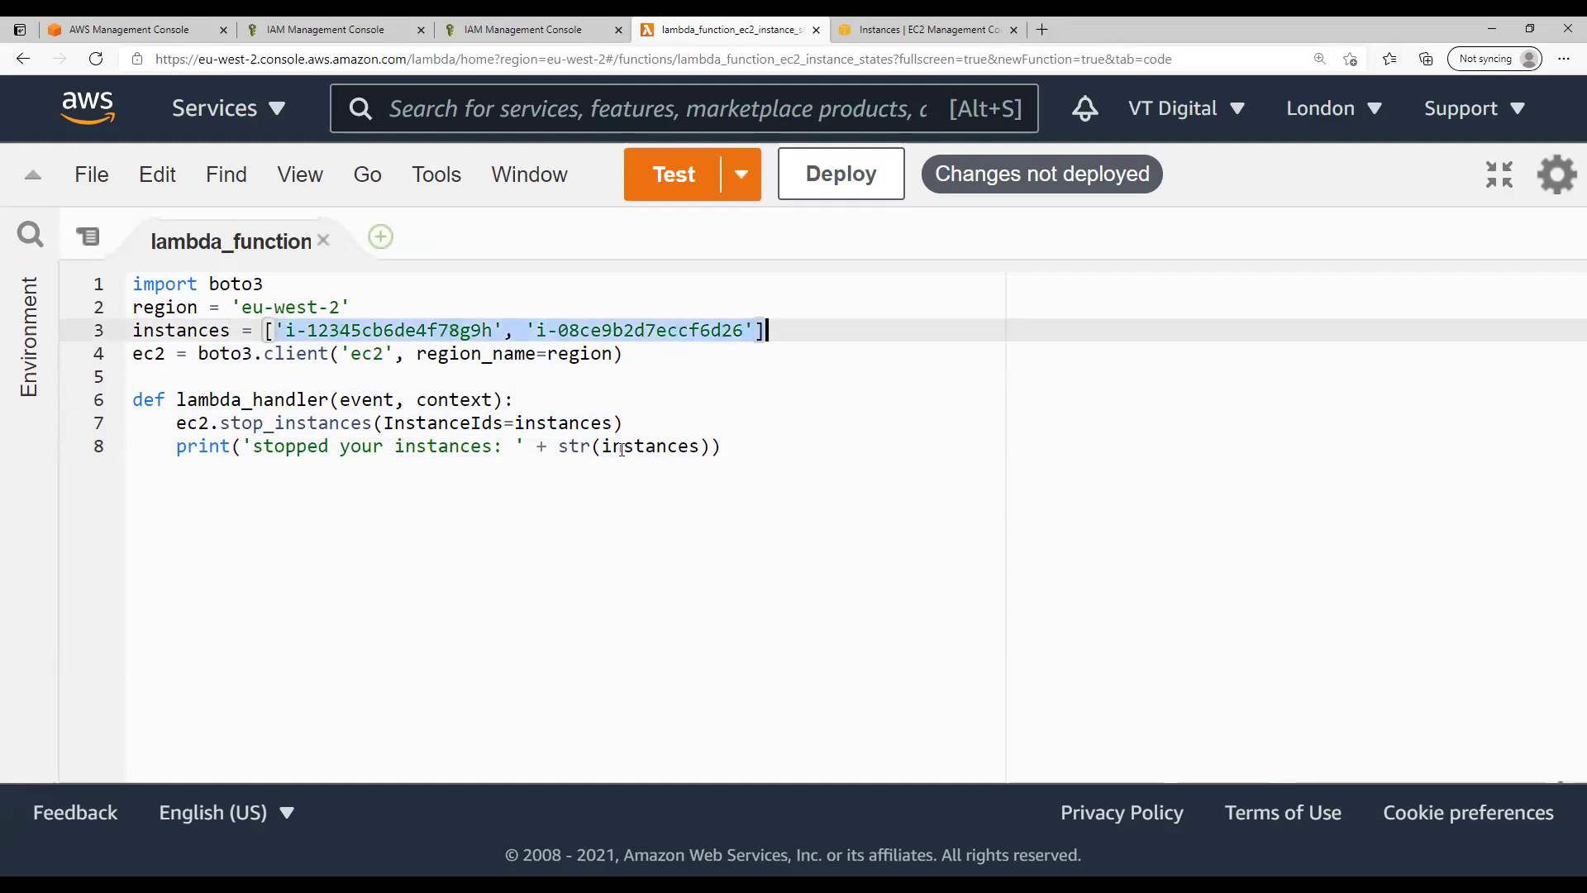
Examine the stop_instances call and the print statement that converts the instances list to a string
{"action": "left_click_drag", "start_coordinate": [642, 422], "coordinate": [176, 425]}
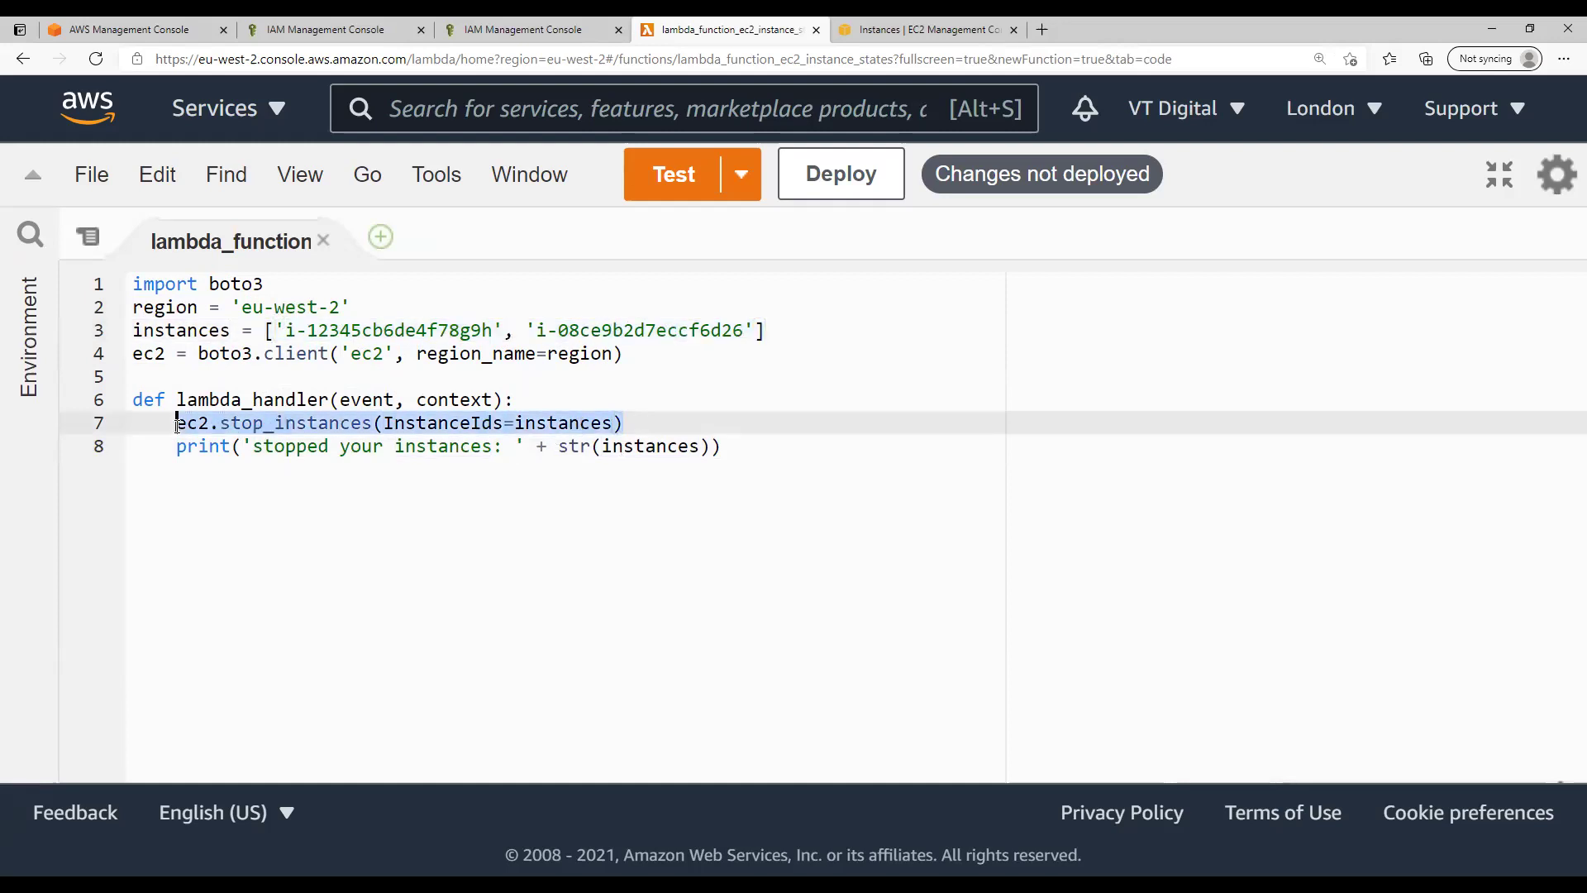
{"action": "left_click_drag", "start_coordinate": [722, 447], "coordinate": [176, 447]}
{"action": "left_click", "coordinate": [309, 451]}
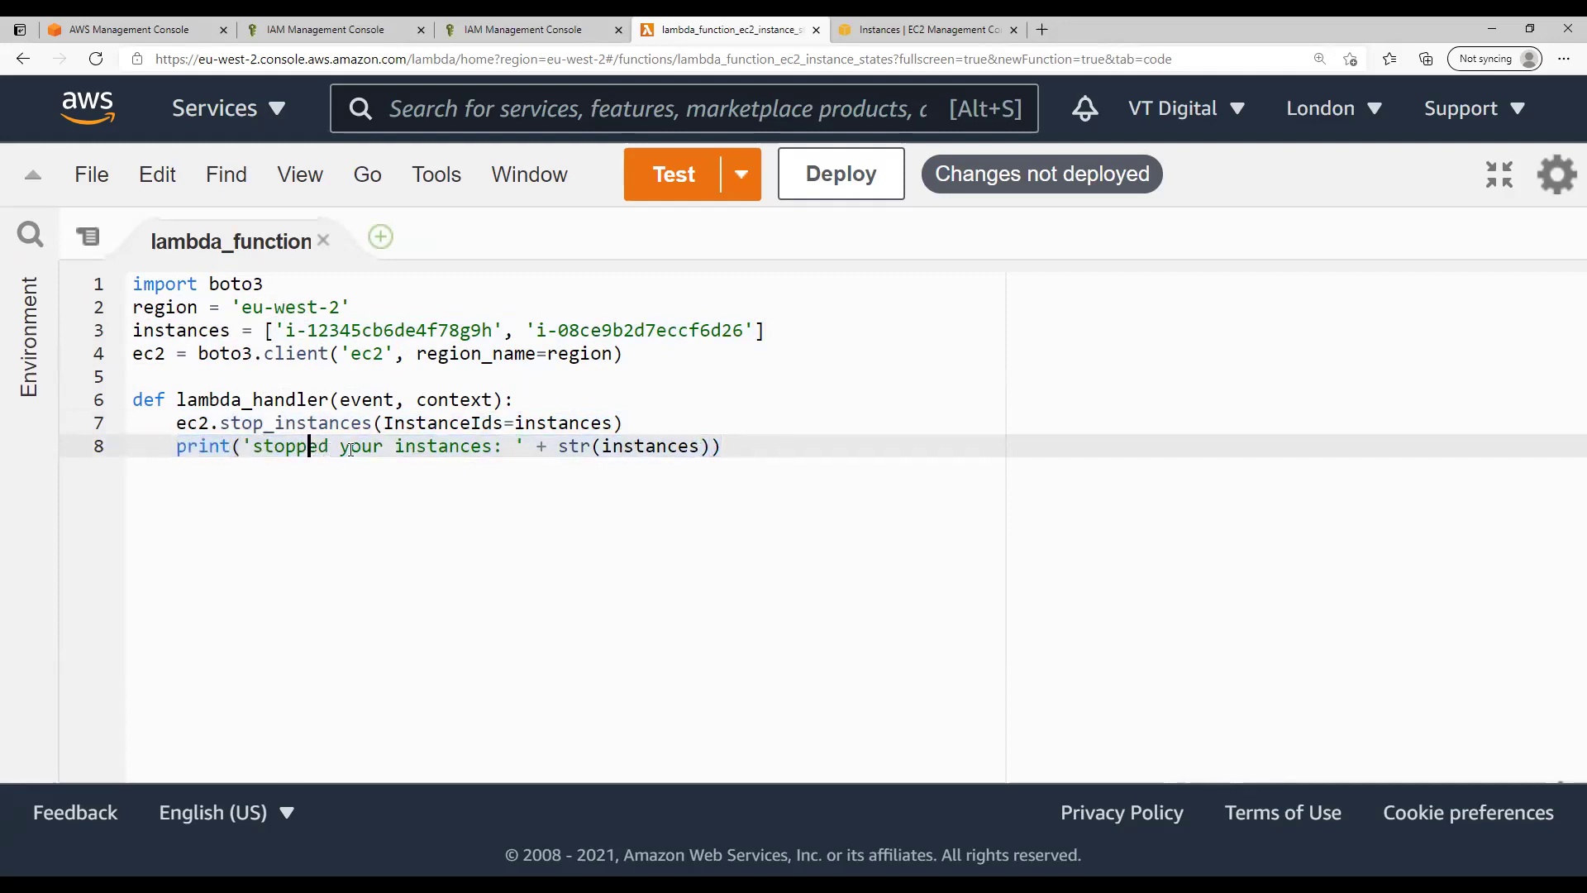
{"action": "left_click_drag", "start_coordinate": [560, 446], "coordinate": [709, 447]}
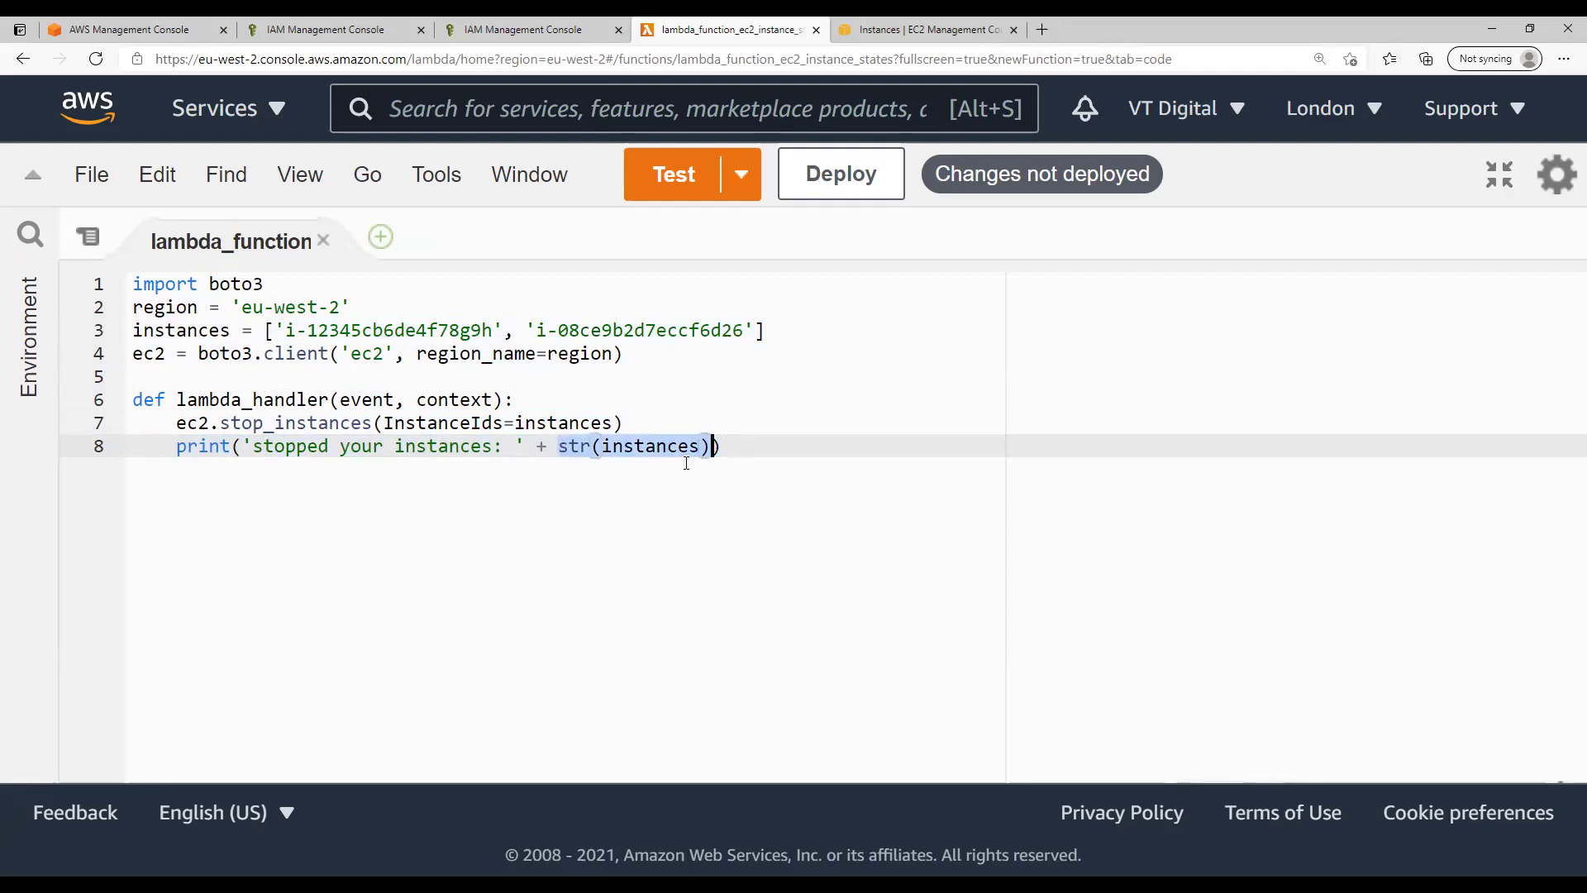
{"action": "left_click", "coordinate": [721, 447]}
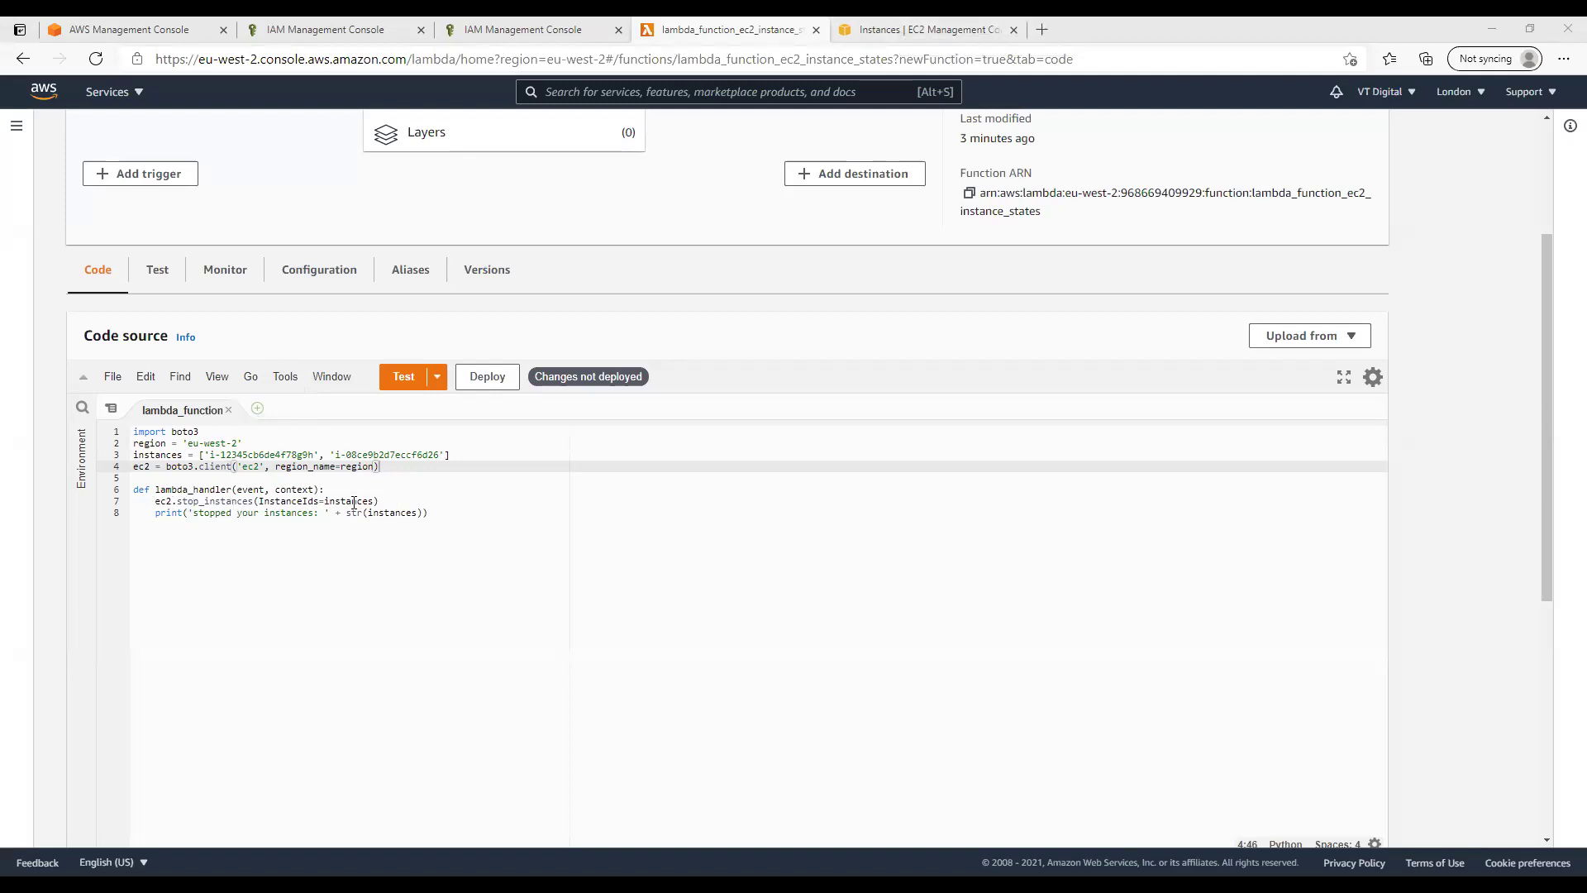
{"action": "left_click_drag", "start_coordinate": [155, 501], "coordinate": [397, 505]}
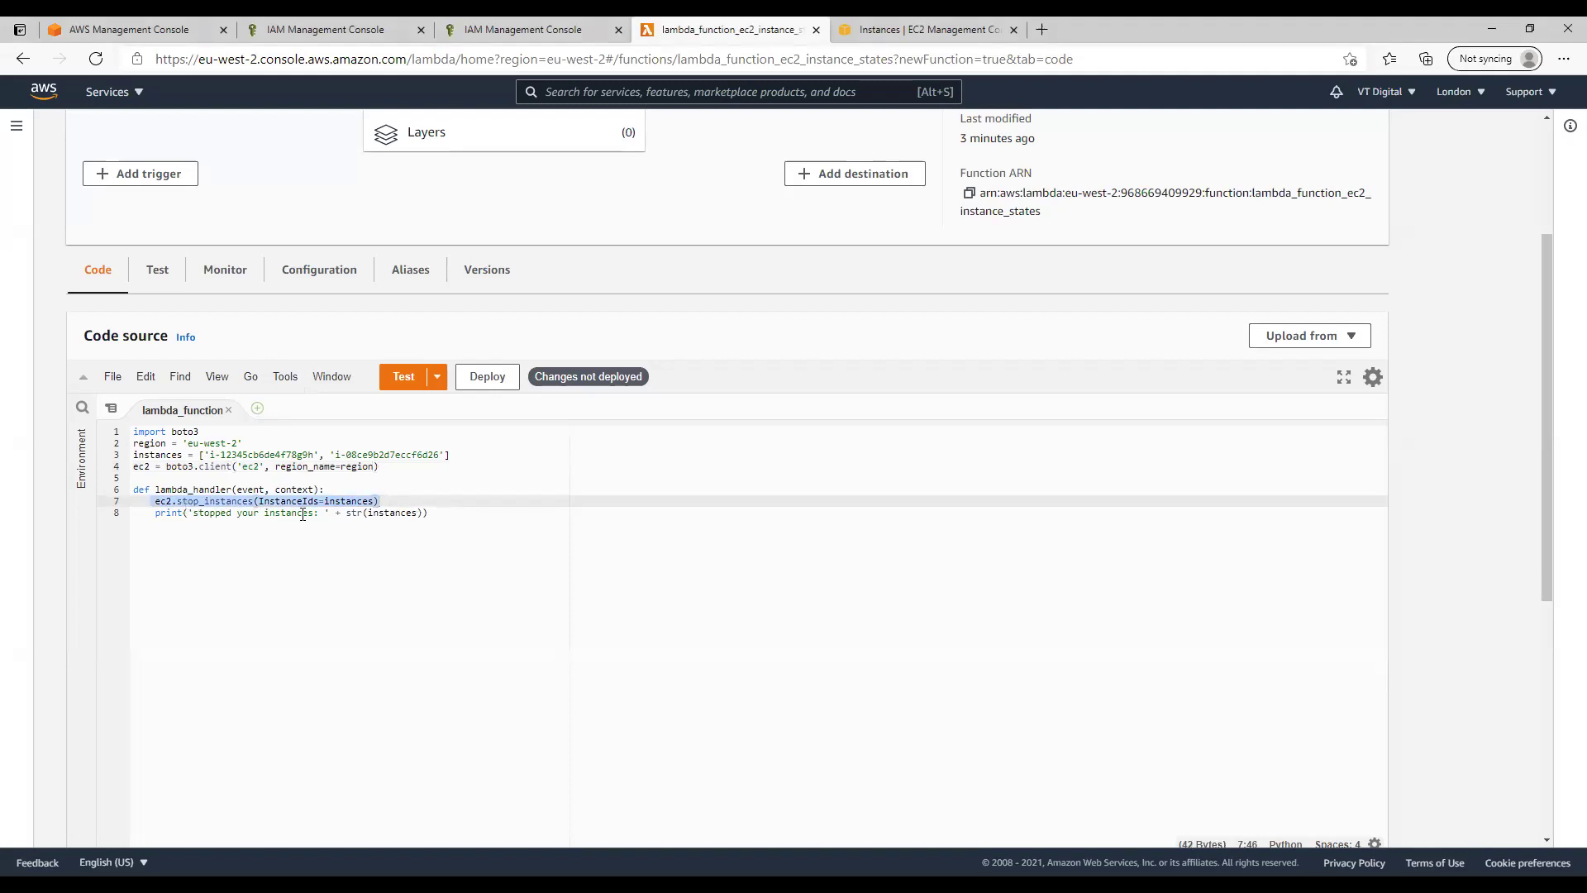
{"action": "left_click", "coordinate": [394, 512]}
Begin launching a new EC2 instance from the Ubuntu Server 20.04 LTS (HVM), SSD Volume Type 64-bit (x86) image
{"action": "left_click", "coordinate": [957, 29]}
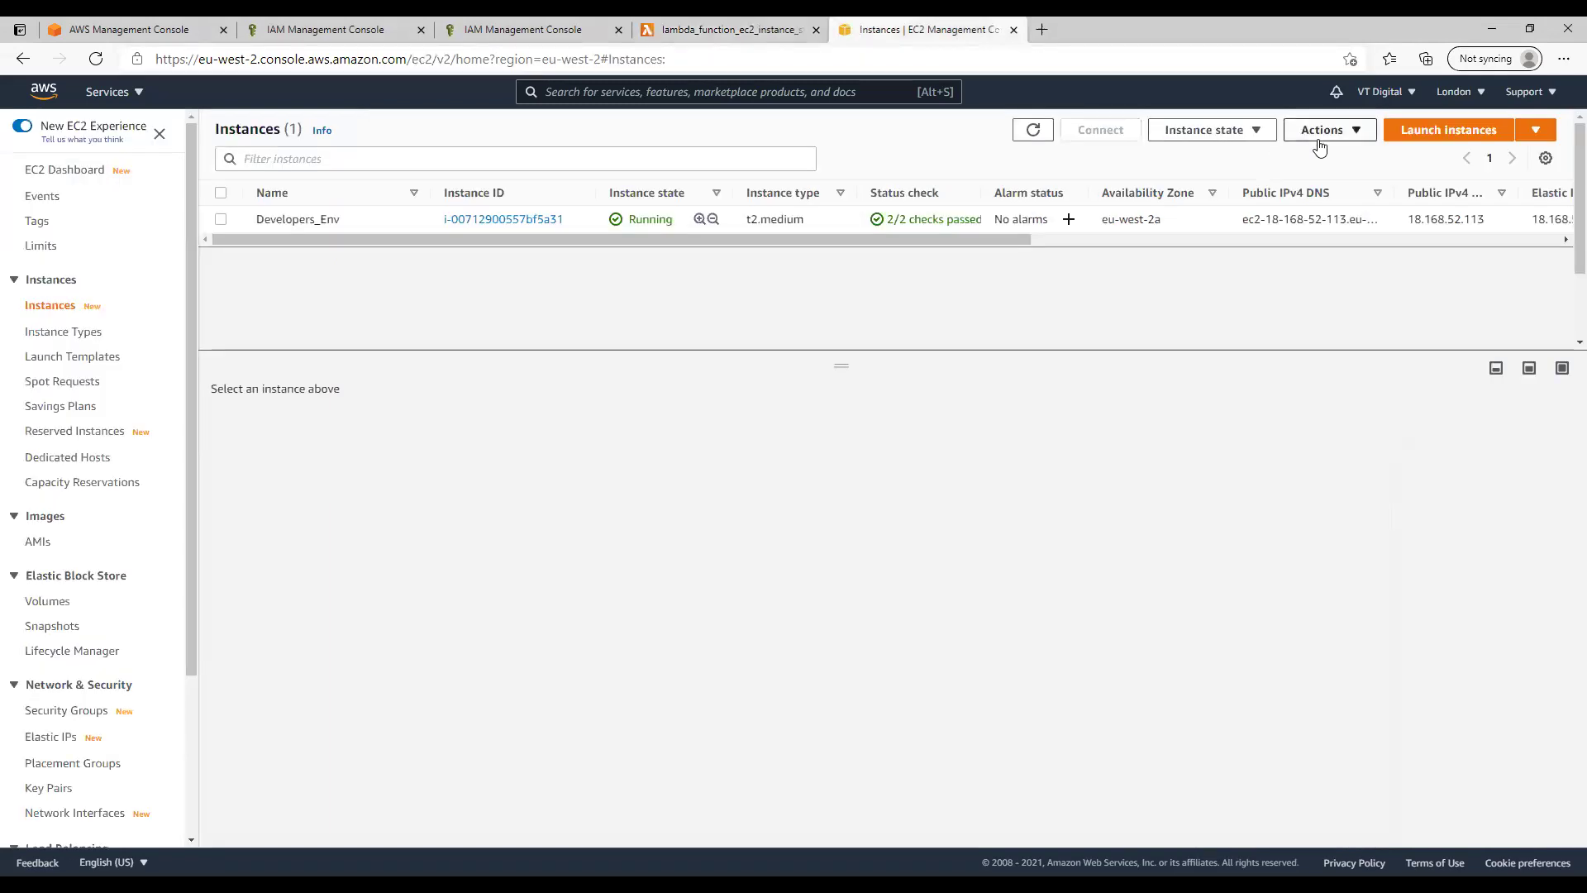
{"action": "left_click", "coordinate": [1417, 130]}
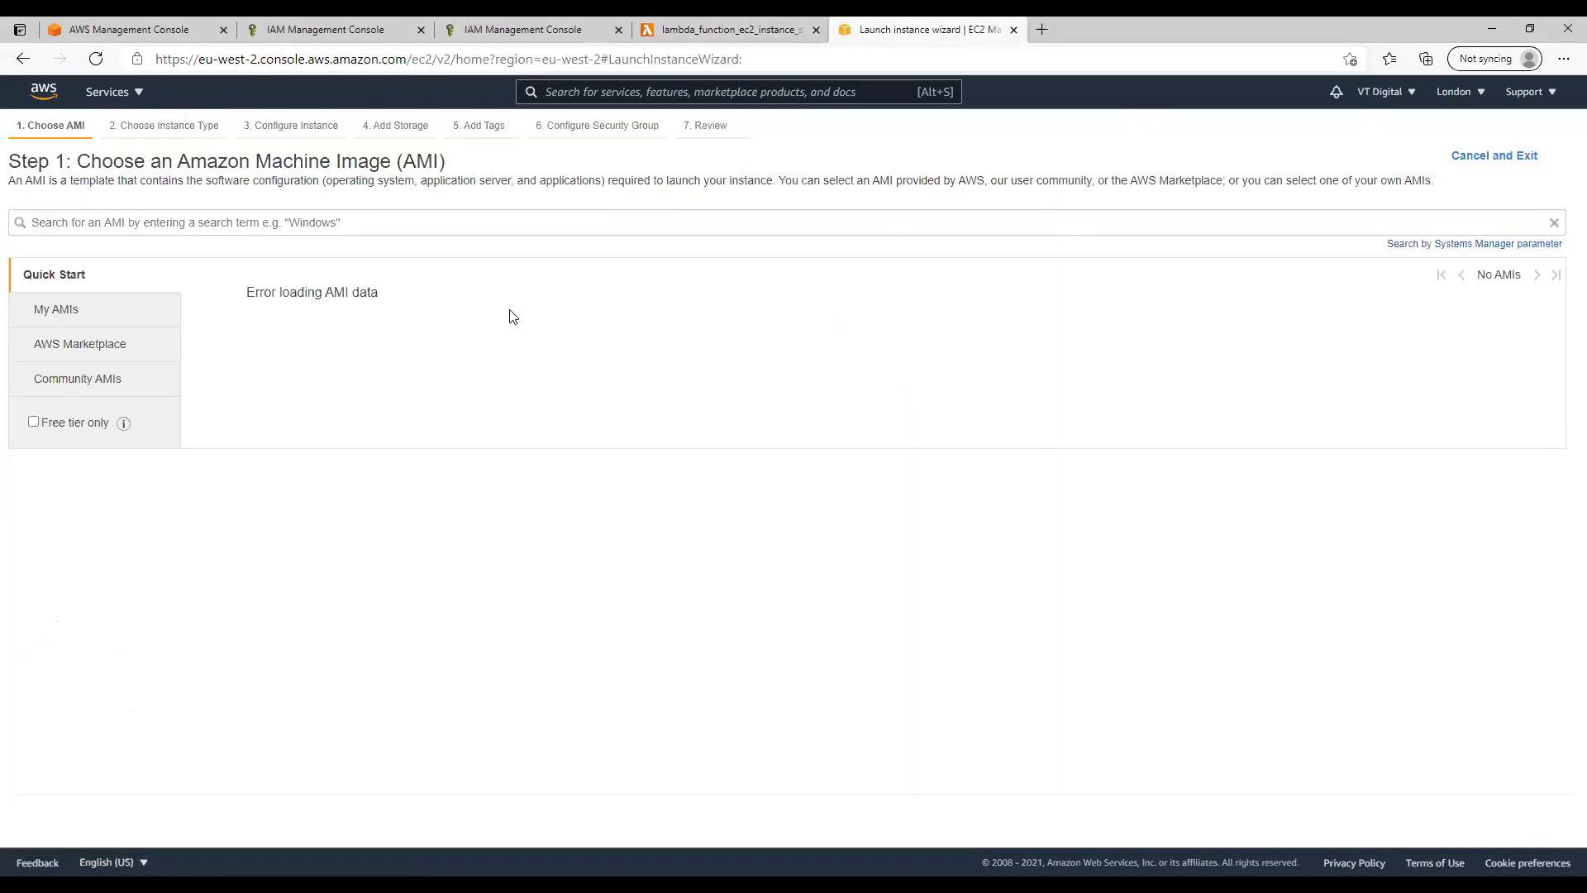
{"action": "left_click", "coordinate": [74, 314]}
{"action": "left_click", "coordinate": [73, 285]}
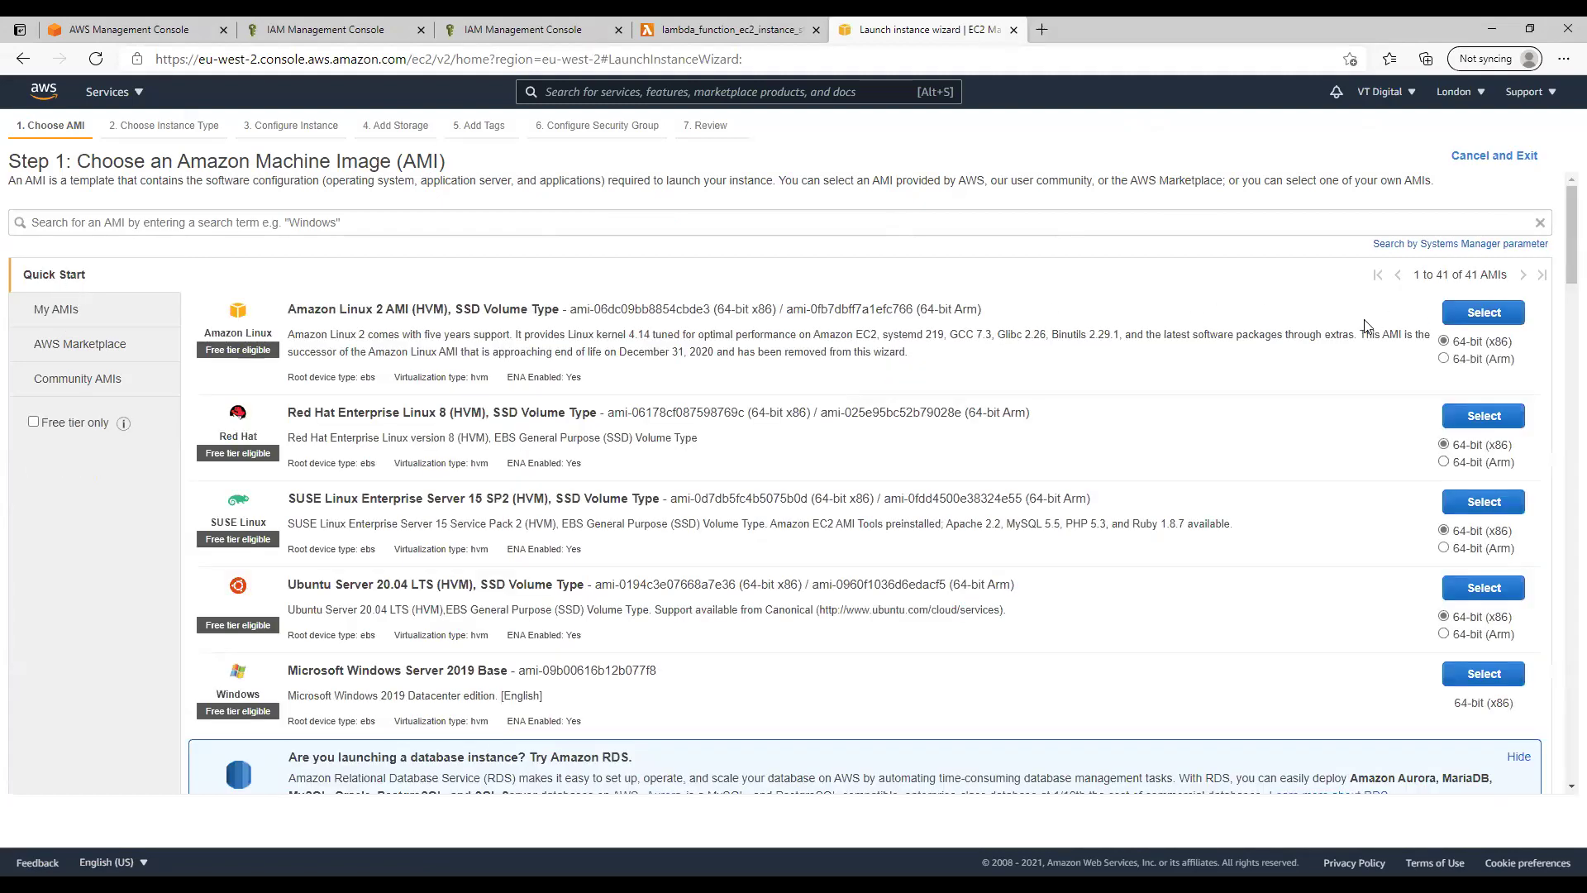
{"action": "scroll", "coordinate": [1112, 451], "scroll_direction": "down", "scroll_amount": 1}
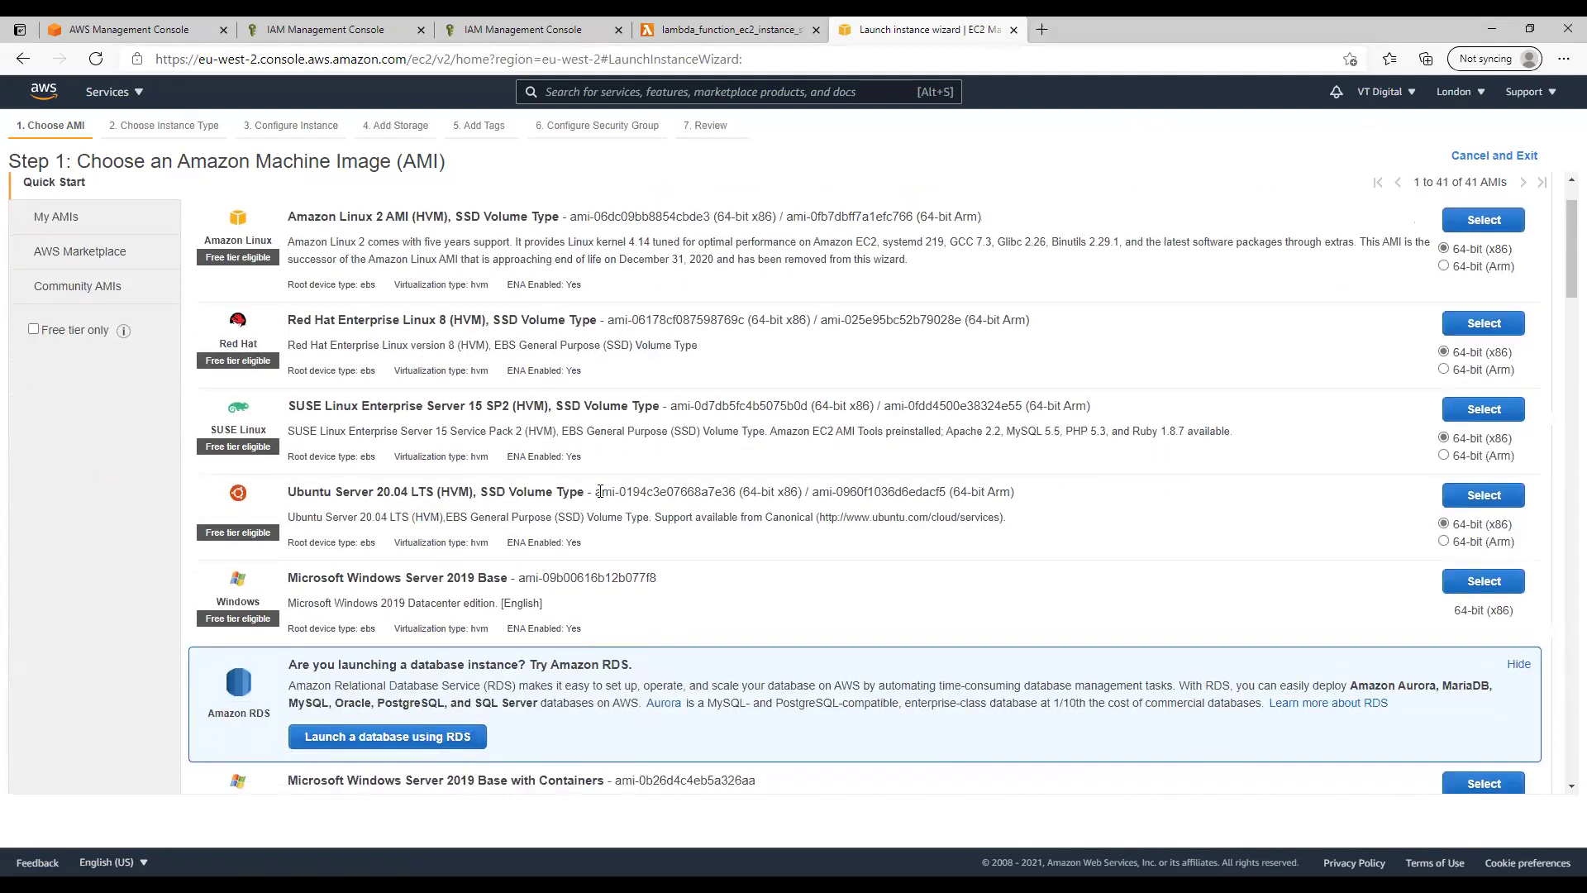
{"action": "left_click", "coordinate": [1469, 499]}
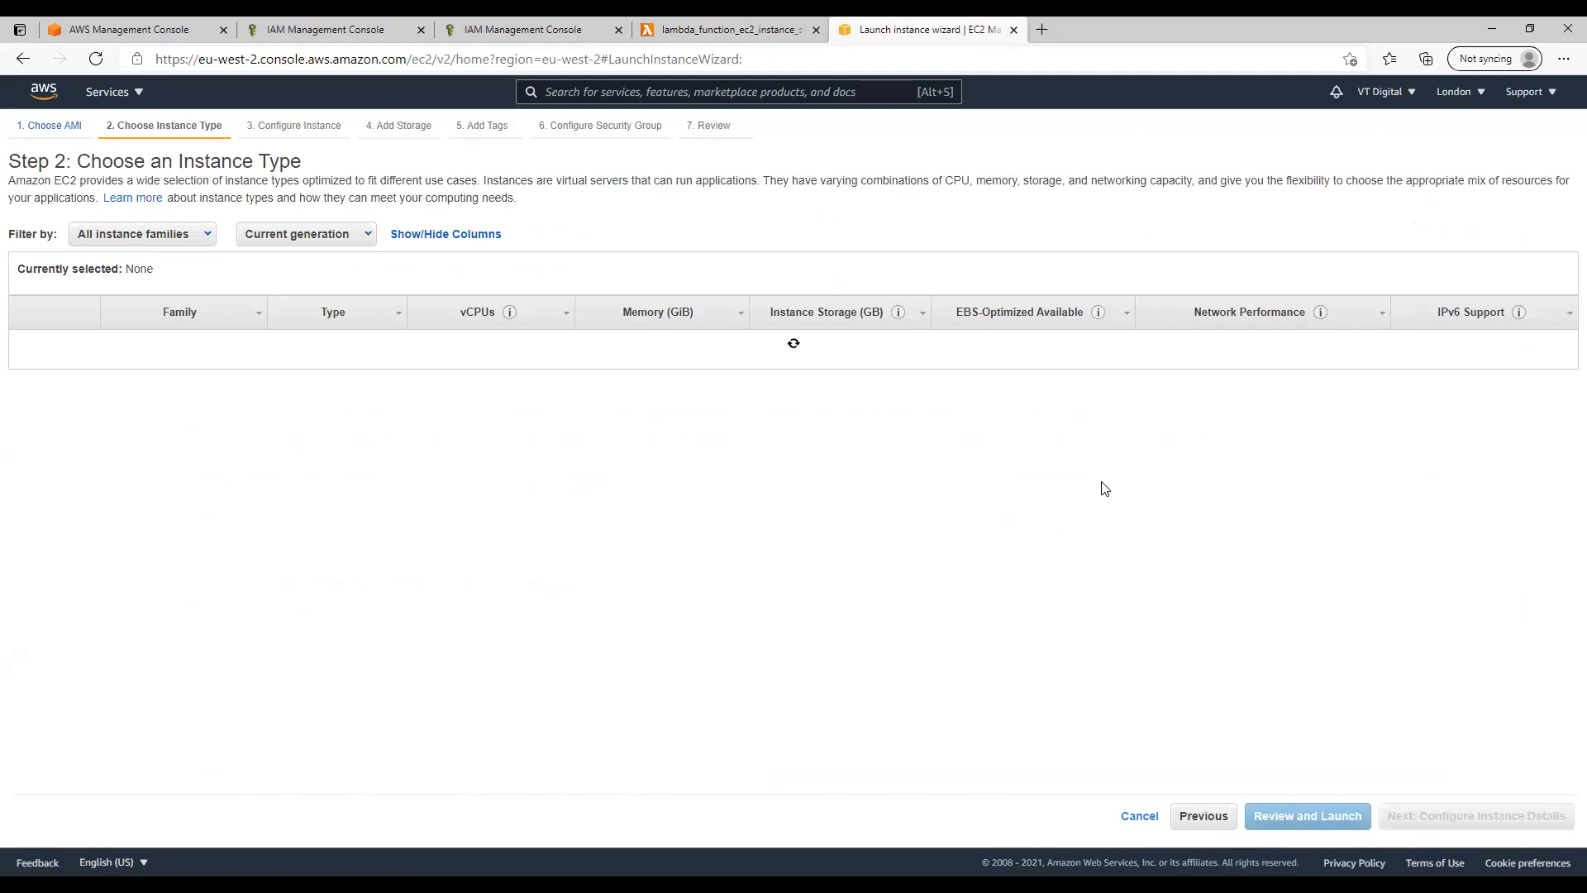
Accept the default t2.micro instance type, instance details and storage, continuing to the tags stage
{"action": "left_click", "coordinate": [1468, 814]}
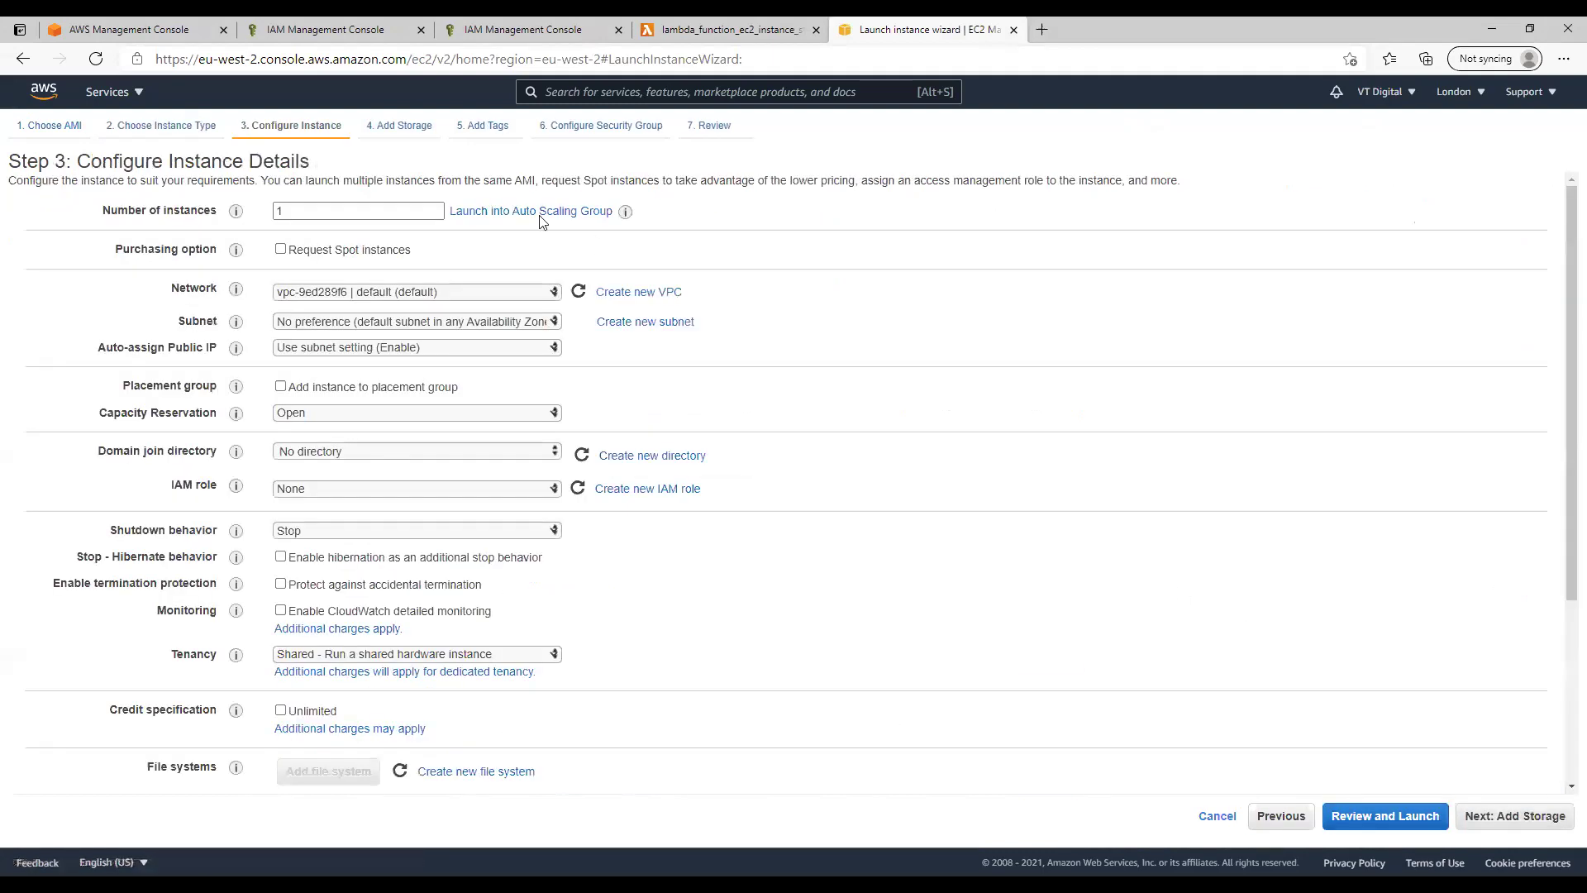
{"action": "scroll", "coordinate": [673, 485], "scroll_direction": "down", "scroll_amount": 4}
{"action": "left_click", "coordinate": [1508, 817]}
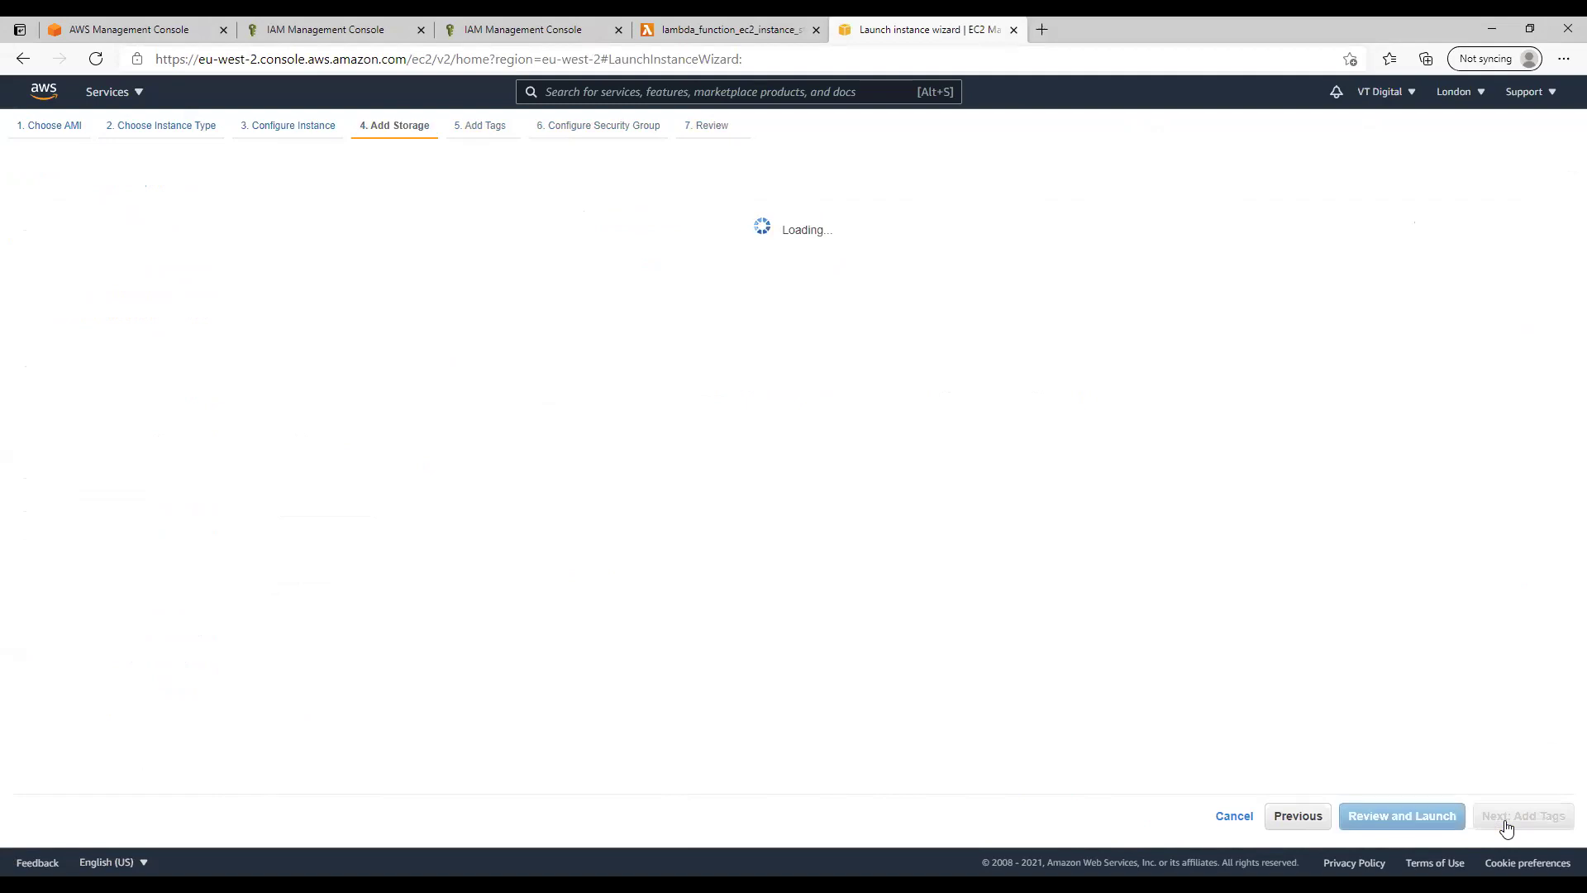
{"action": "left_click", "coordinate": [1505, 817]}
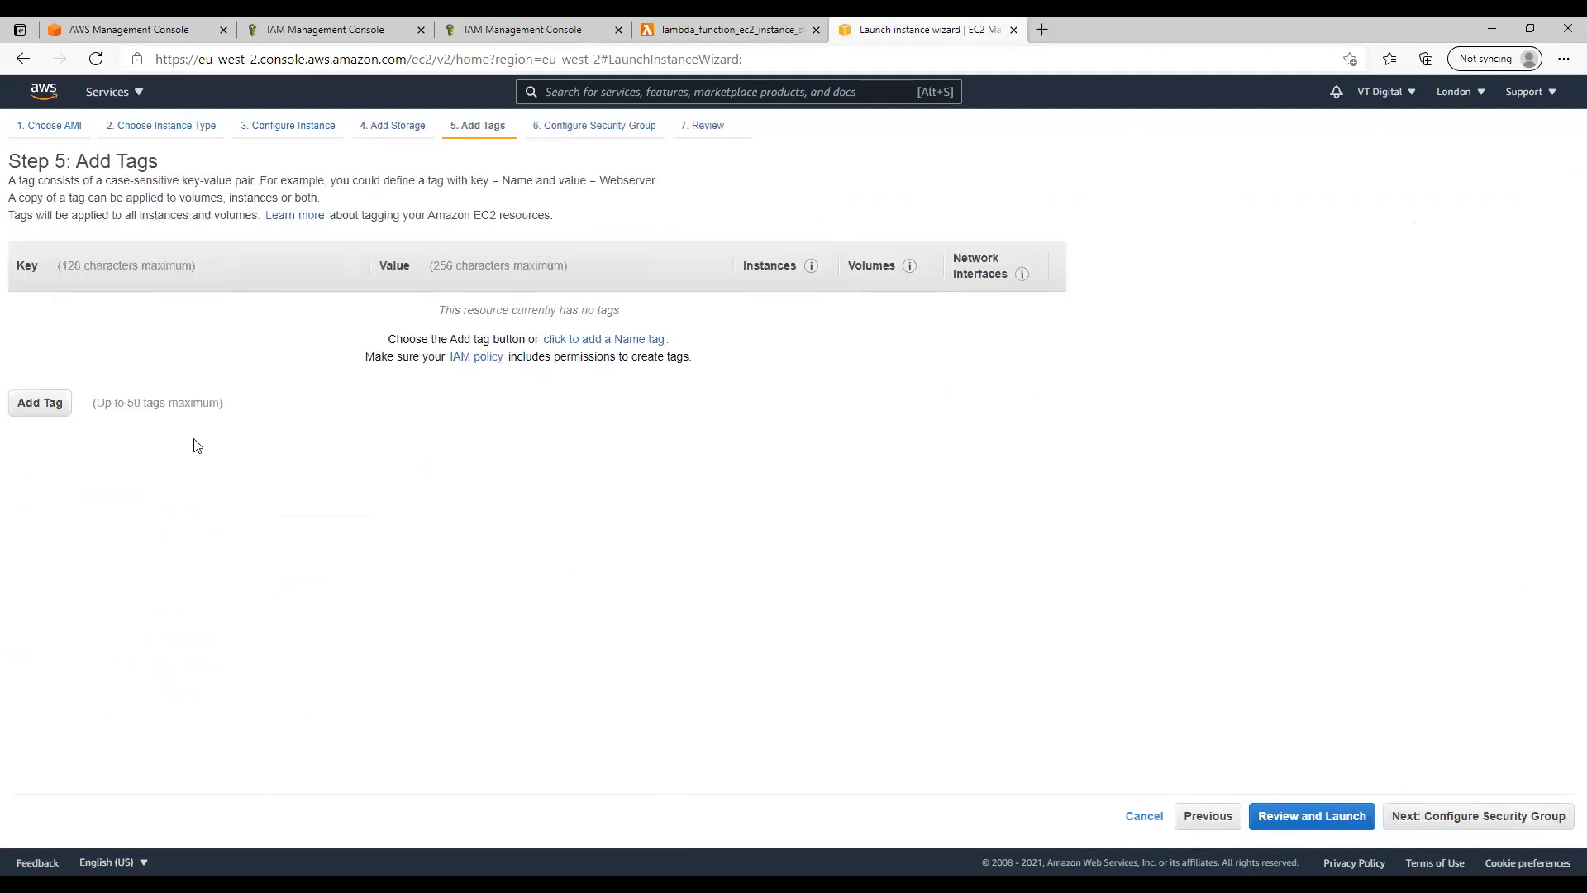
Add a tag with the key Name and the value lambda_function_ec2_instance_test
{"action": "left_click", "coordinate": [39, 402]}
{"action": "type", "text": "Name"}
{"action": "key", "text": "Tab"}
{"action": "type", "text": "lambda)"}
{"action": "type", "text": "function_ec2"}
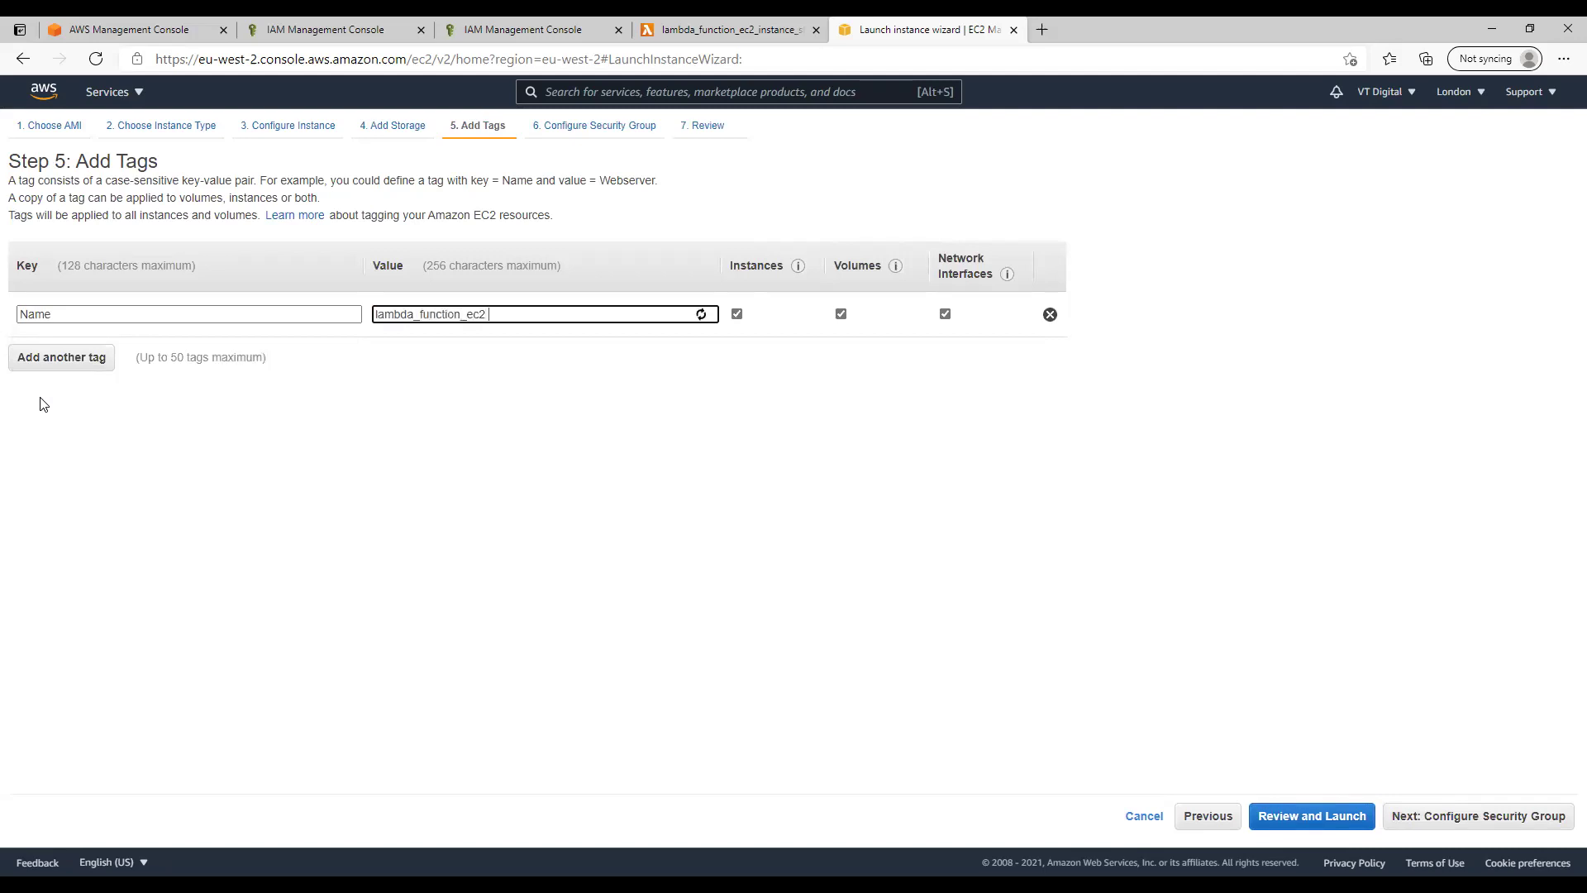
{"action": "type", "text": "_instanec_"}
{"action": "key", "text": "BackSpace"}
{"action": "key", "text": "BackSpace"}
{"action": "key", "text": "BackSpace"}
{"action": "type", "text": "ce_test"}
Keep the default new security group, launch the instance with an existing key pair, and view the instances list
{"action": "left_click", "coordinate": [1438, 817]}
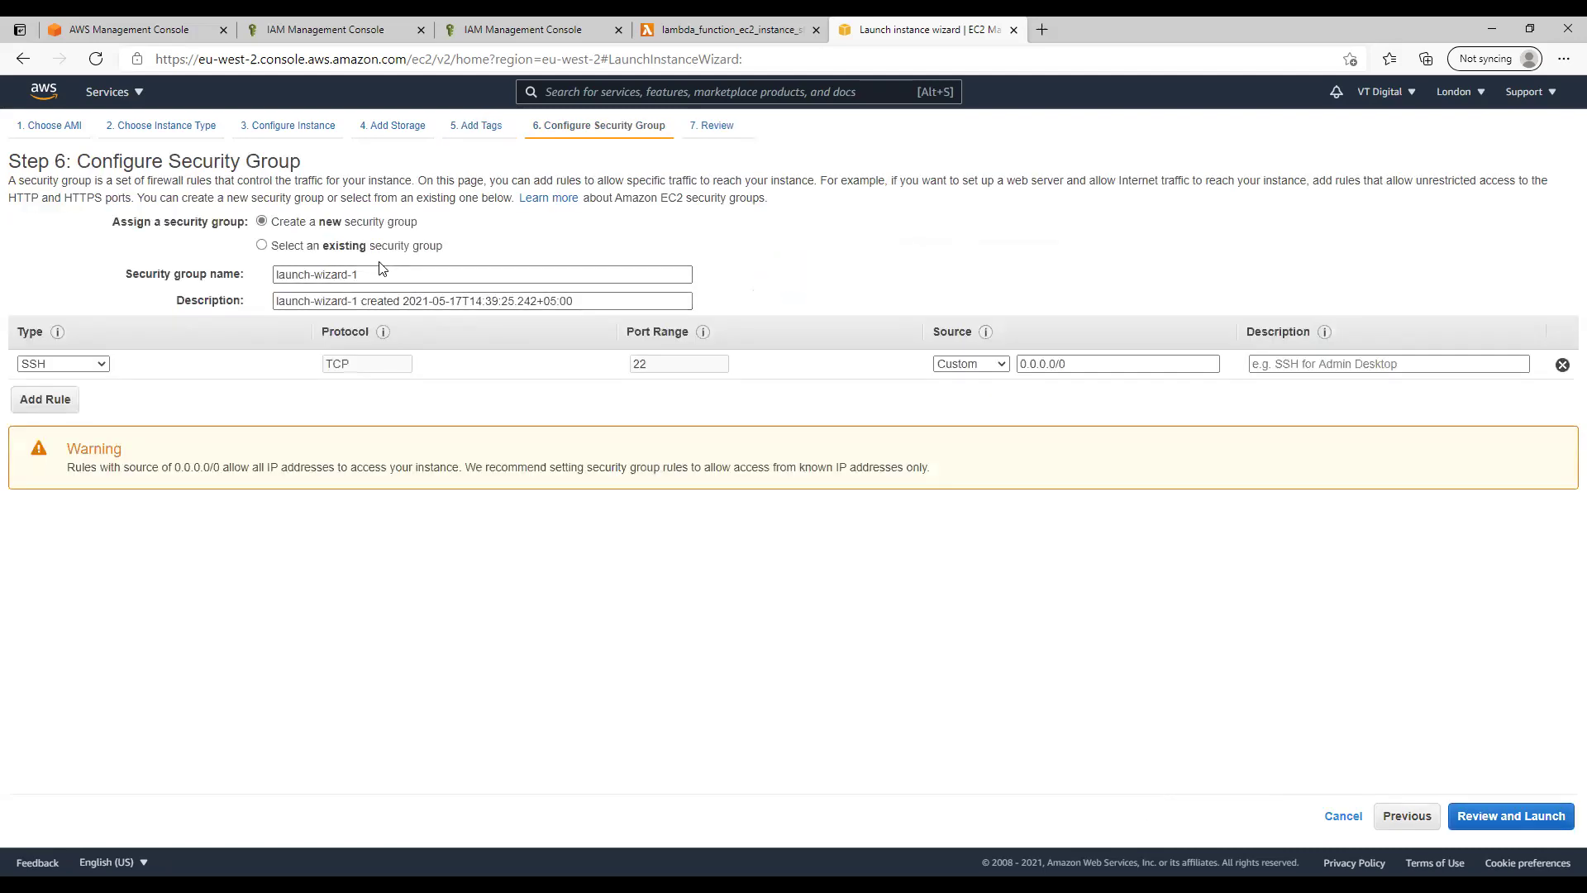
{"action": "left_click", "coordinate": [1500, 820]}
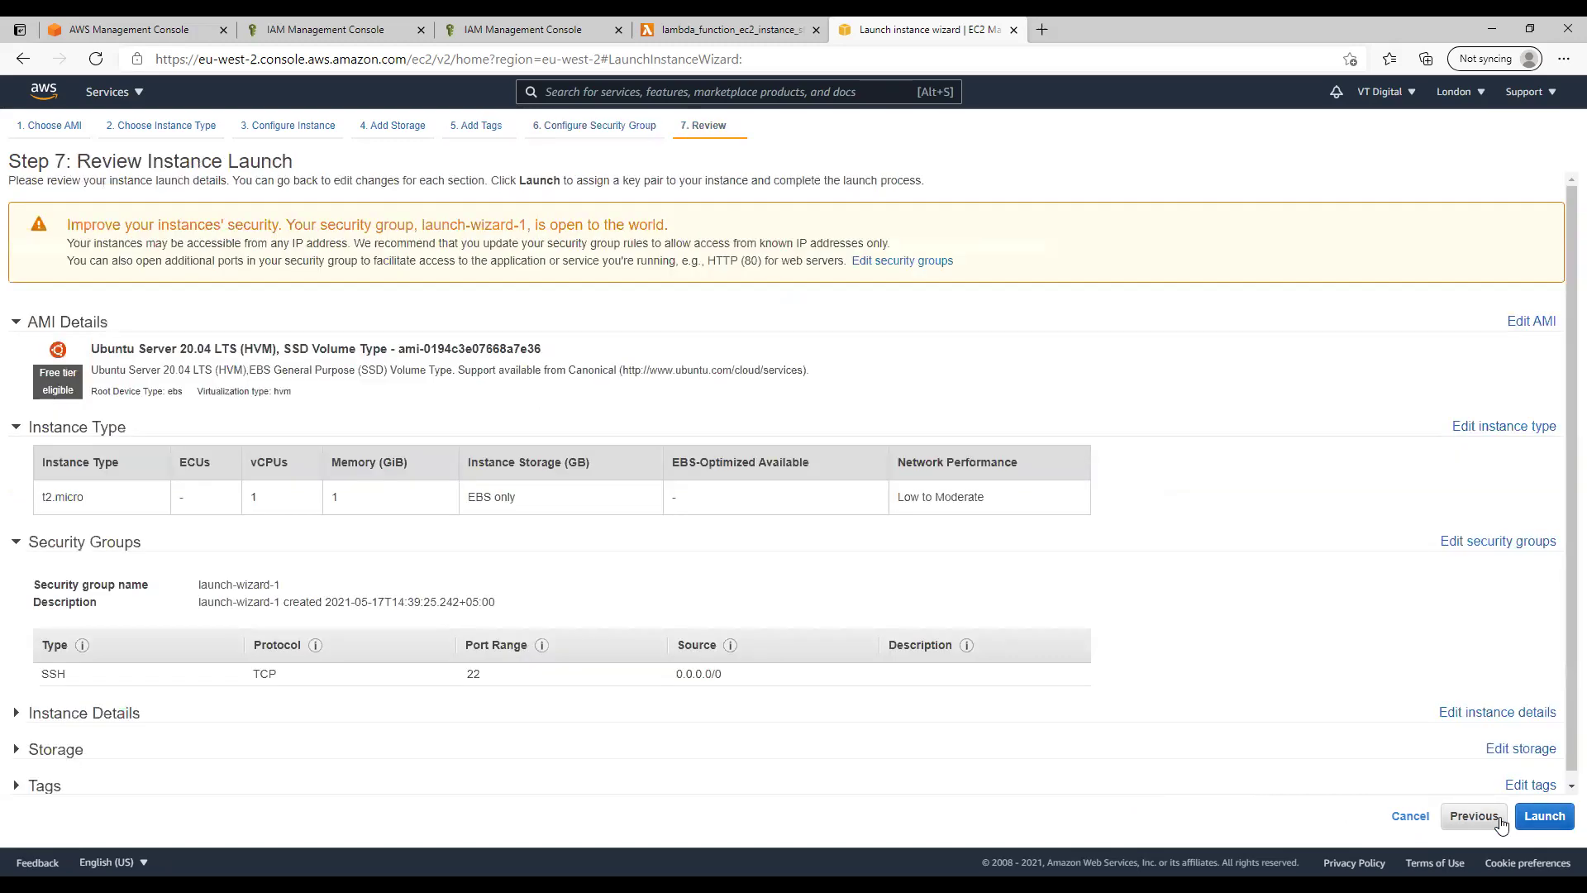
{"action": "left_click", "coordinate": [1544, 816]}
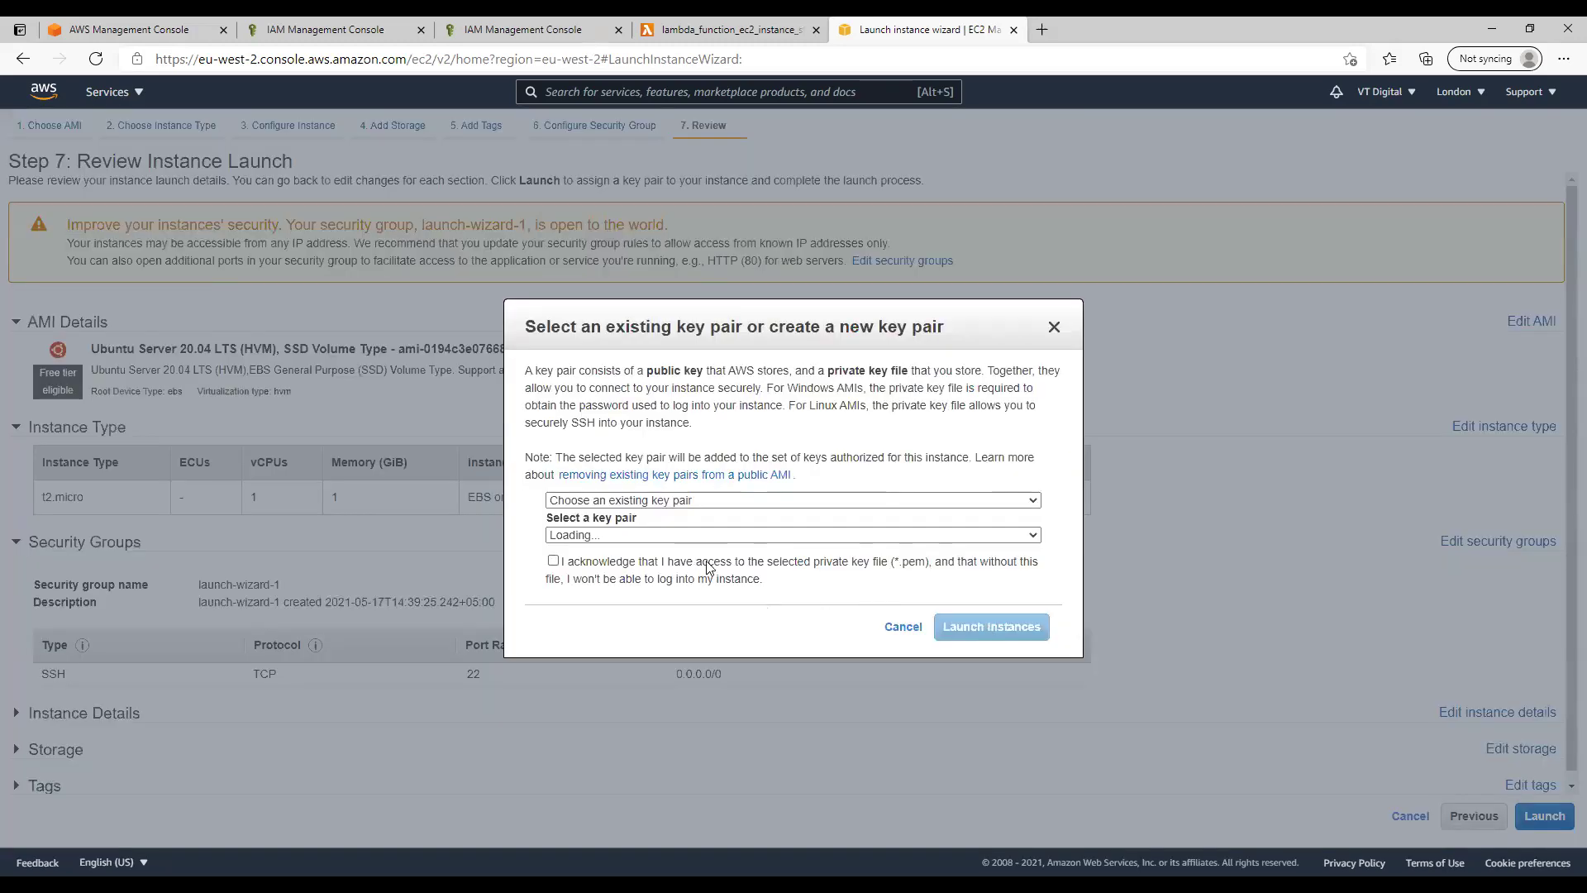
{"action": "left_click", "coordinate": [744, 577]}
{"action": "left_click", "coordinate": [971, 632]}
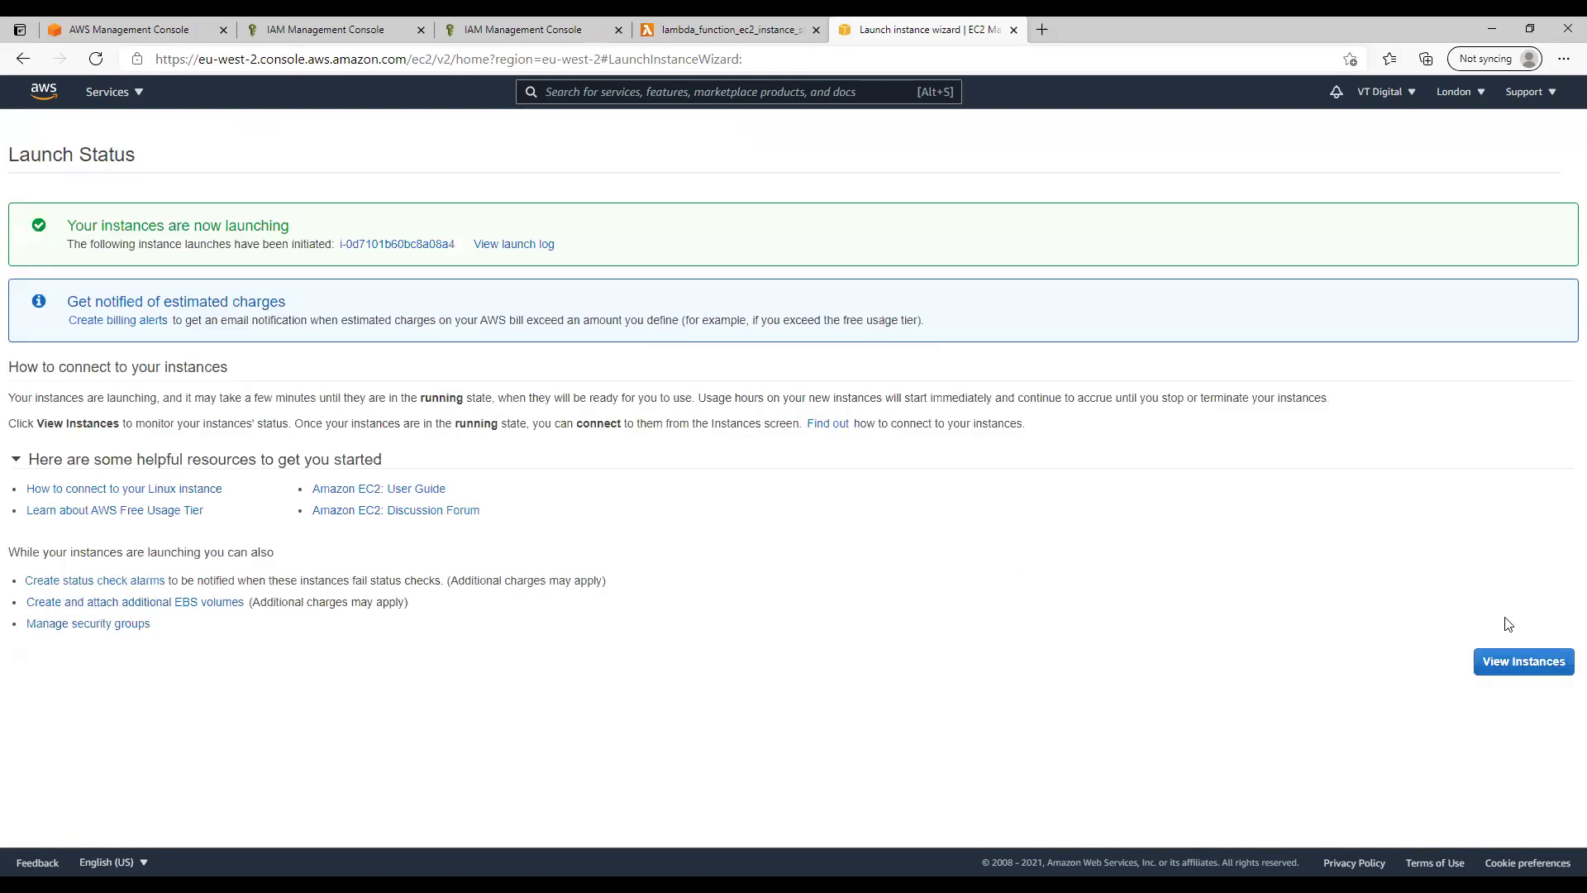
{"action": "left_click", "coordinate": [1528, 662]}
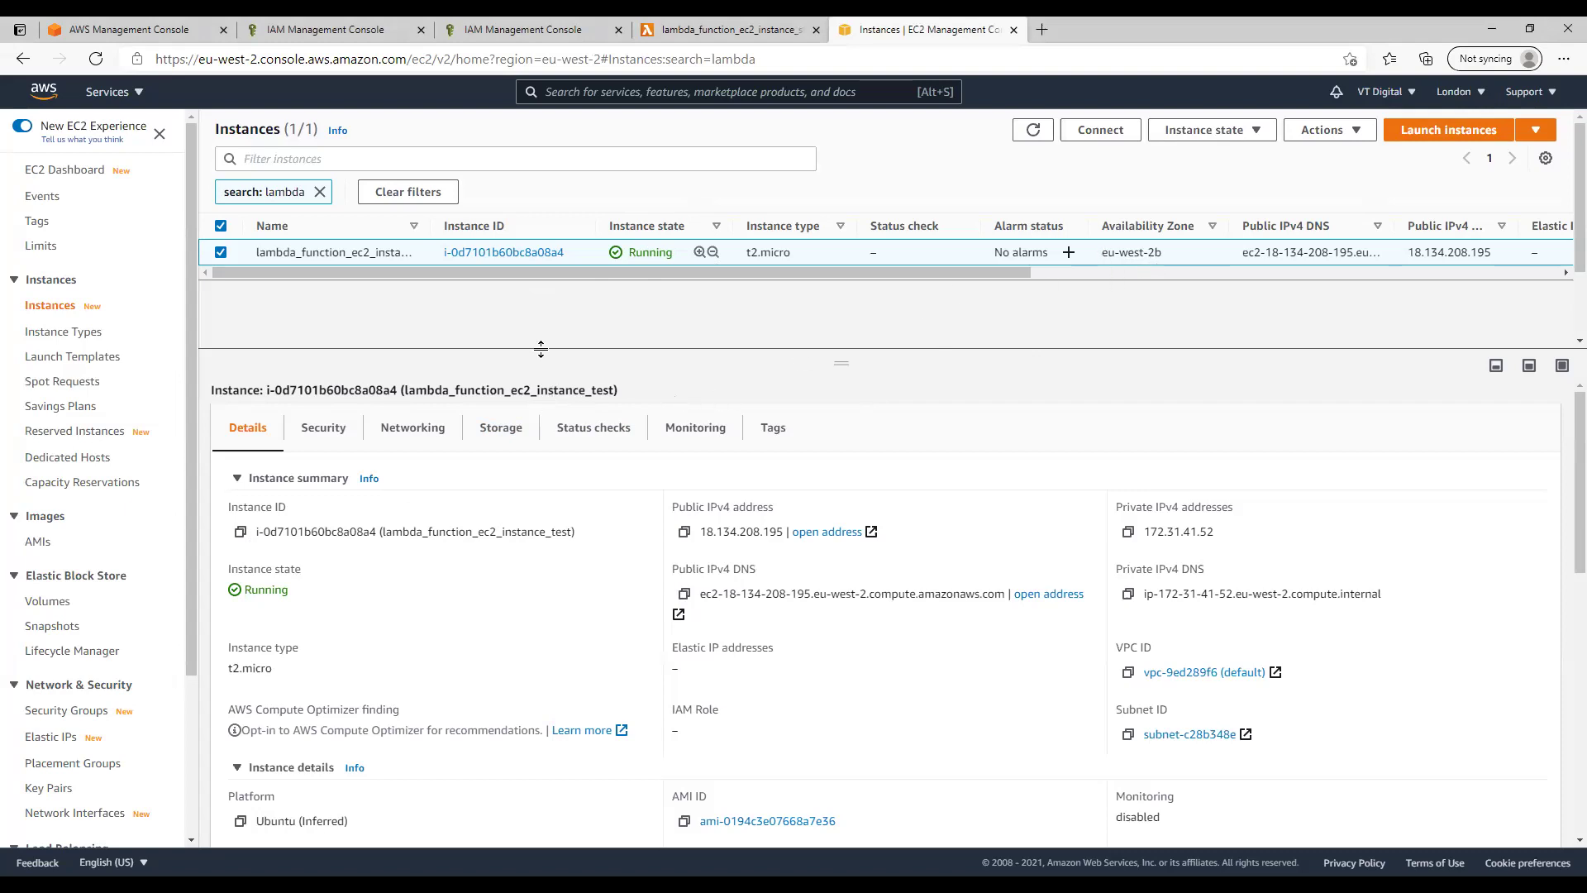
Replace the sample IDs in the Lambda script's instances list with the new instance's ID, i-0d7101b60bc8a08a4, and save the file
{"action": "key", "text": "ctrl+shift+Tab"}
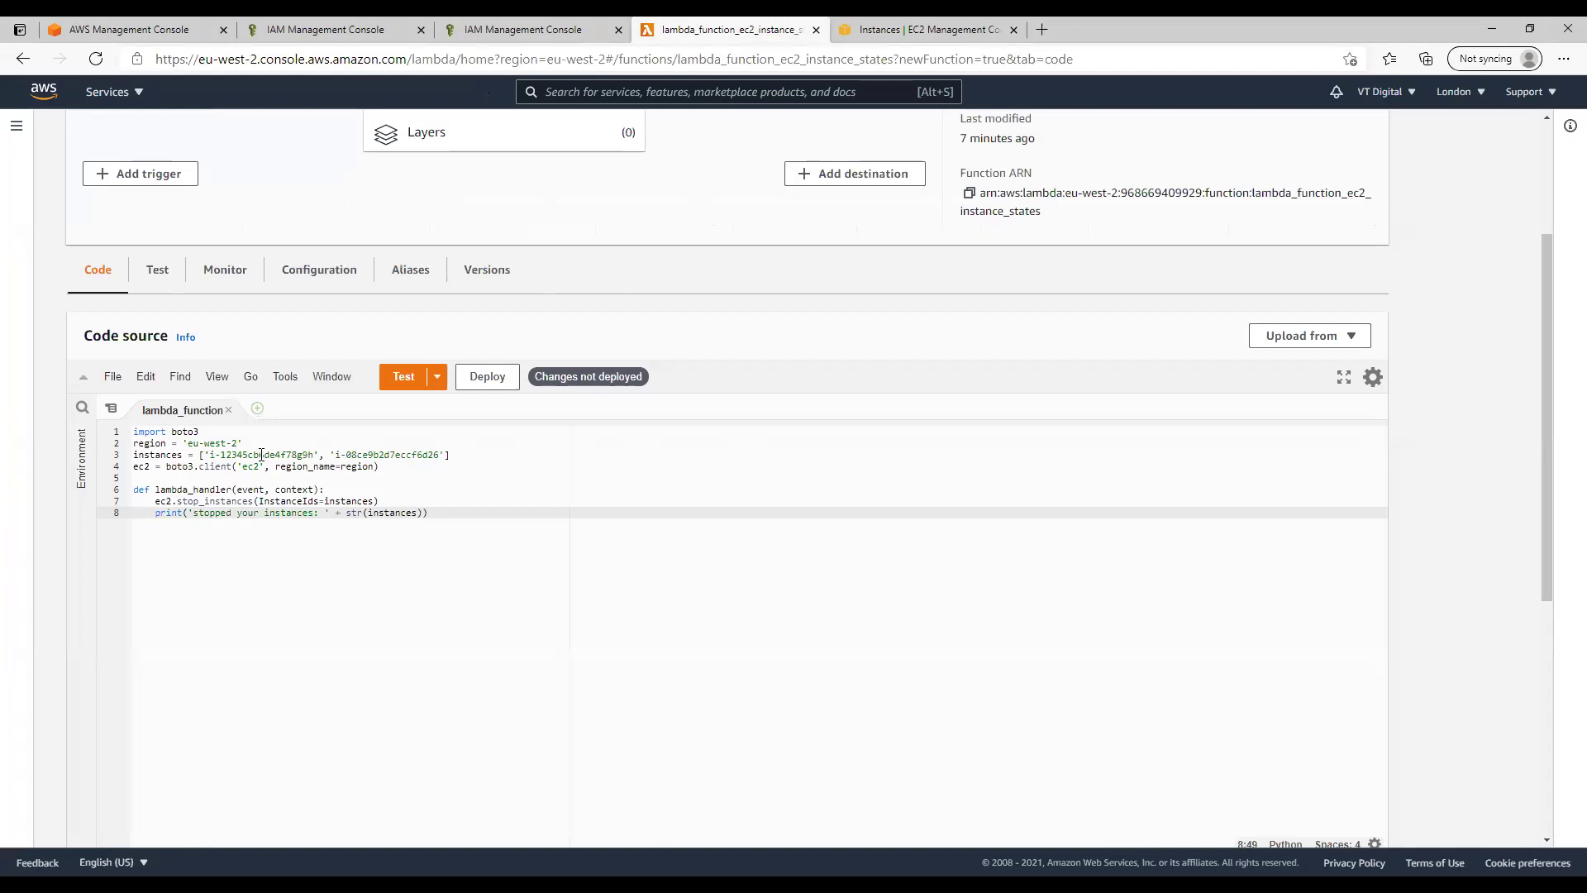
{"action": "key", "text": "ctrl+Tab"}
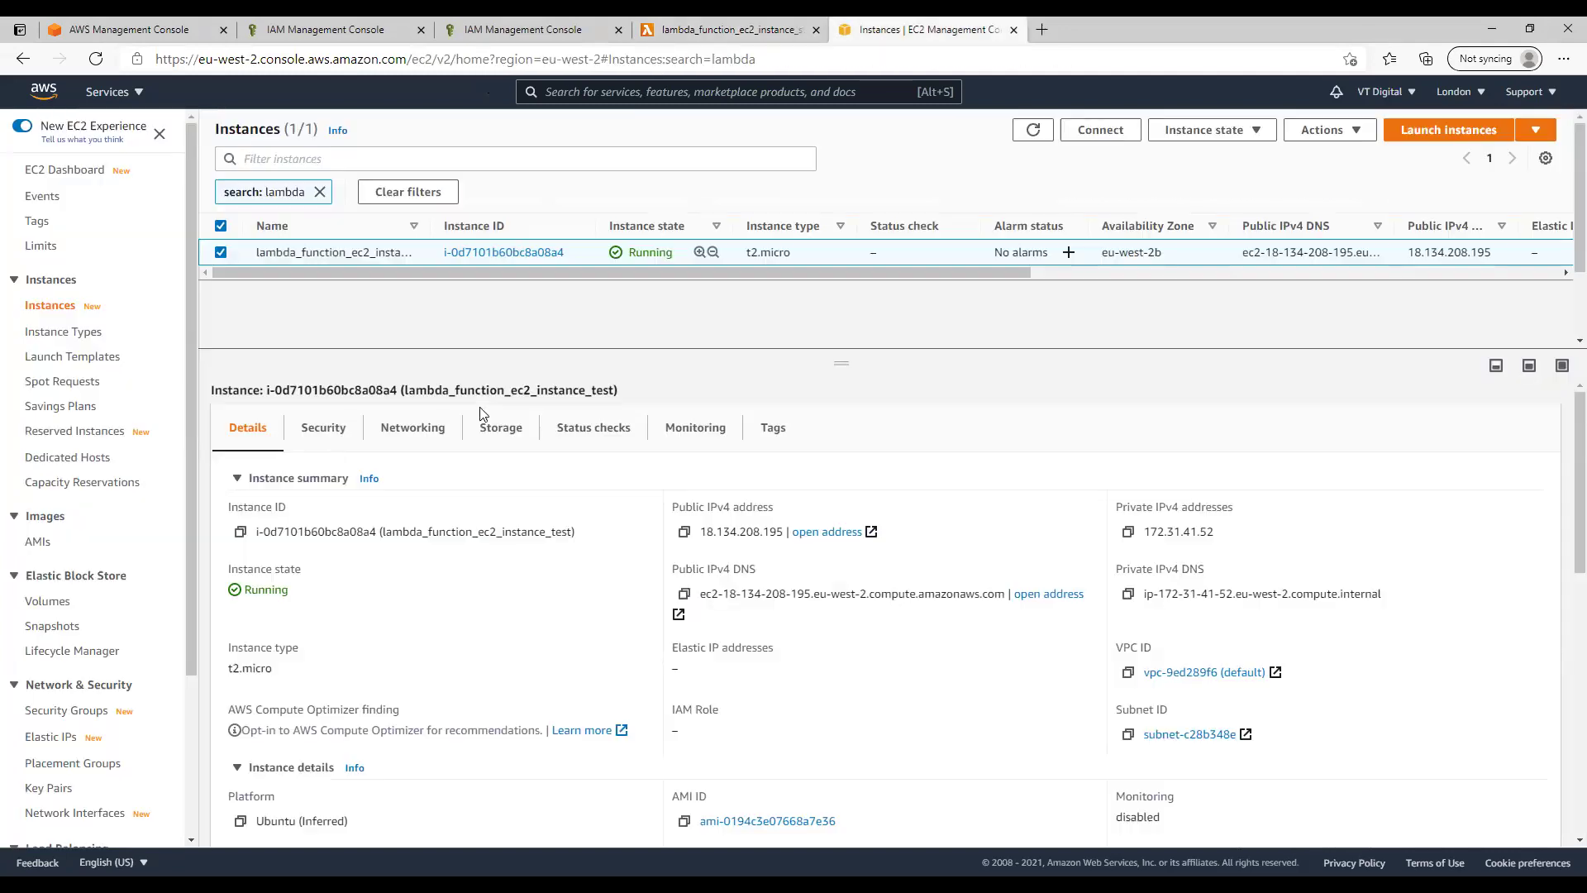
{"action": "left_click", "coordinate": [240, 532]}
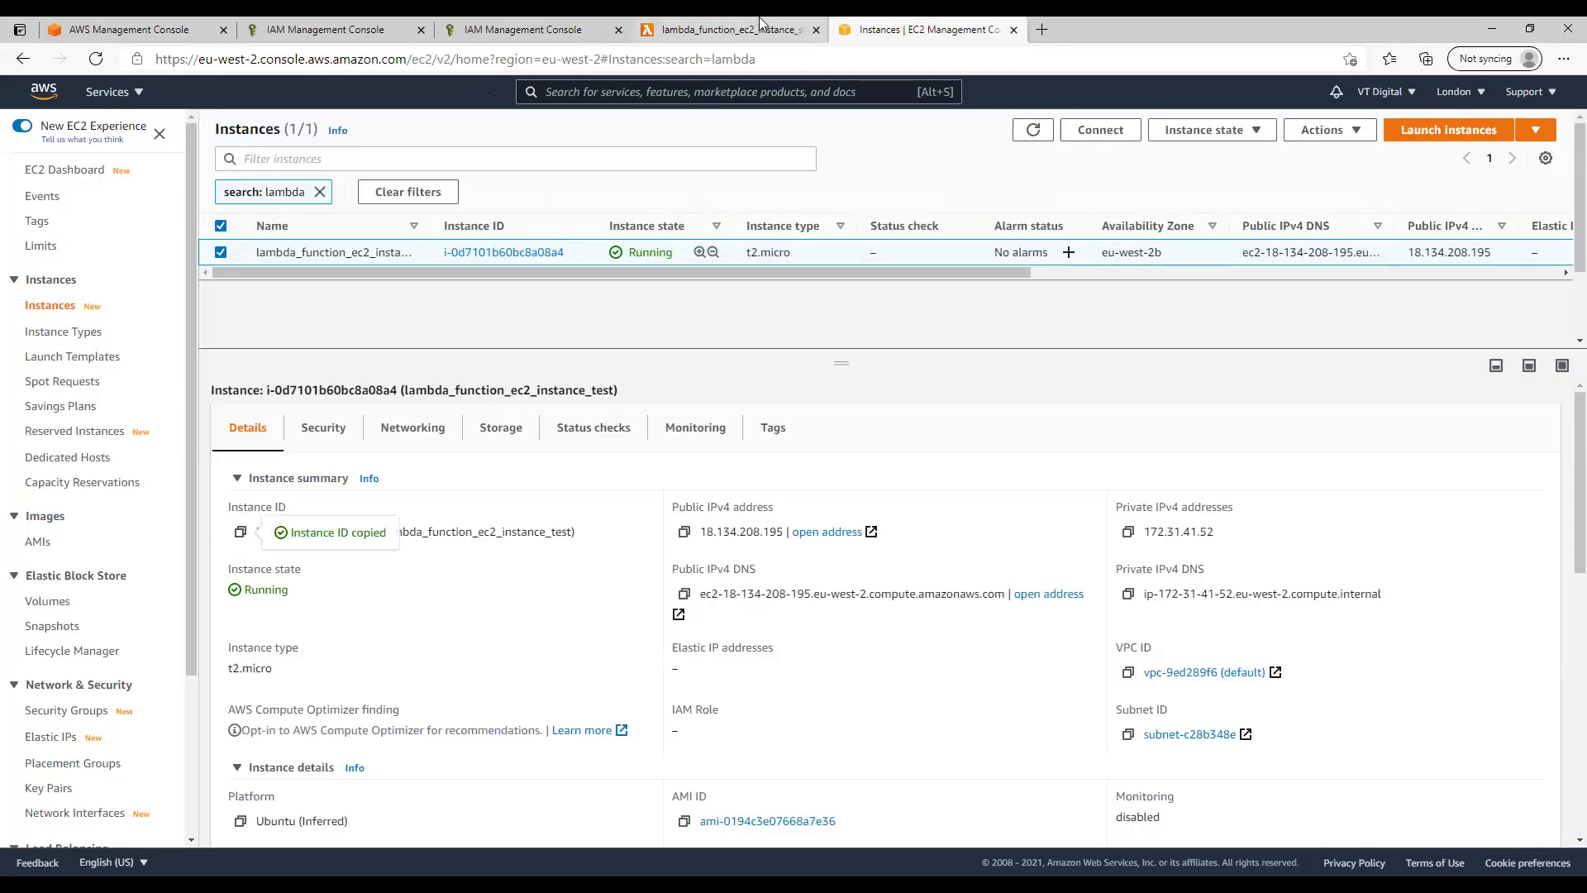
{"action": "key", "text": "ctrl+shift+Tab"}
{"action": "left_click_drag", "start_coordinate": [208, 454], "coordinate": [440, 455]}
{"action": "key", "text": "BackSpace"}
{"action": "key", "text": "ctrl+v"}
{"action": "key", "text": "ctrl+s"}
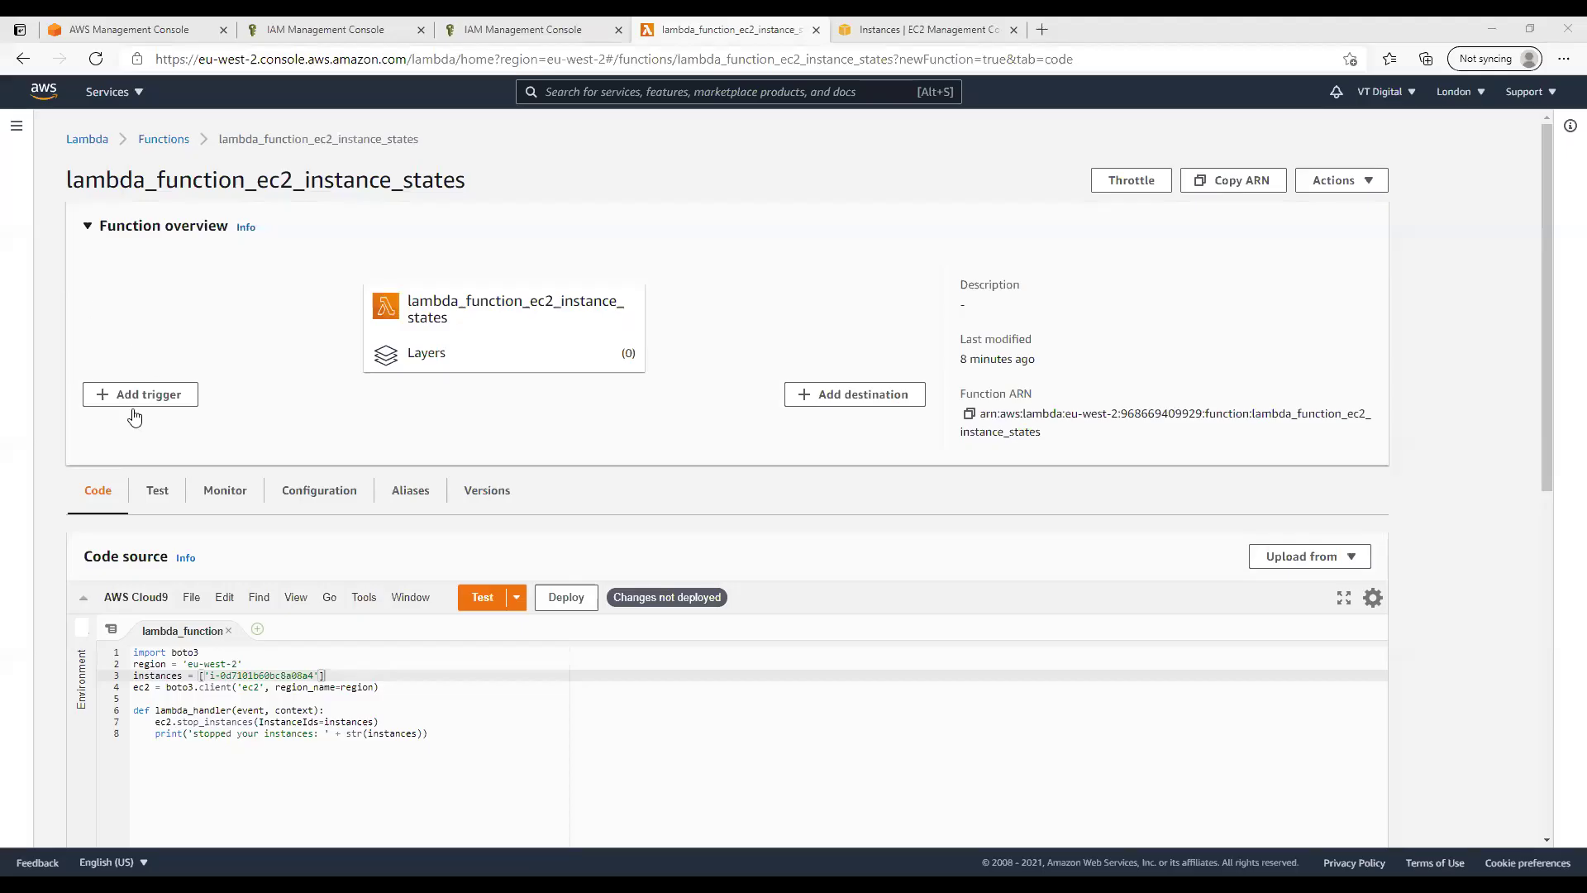
Set the Lambda function's timeout to 0 min 10 sec in its basic settings and save
{"action": "left_click", "coordinate": [327, 510]}
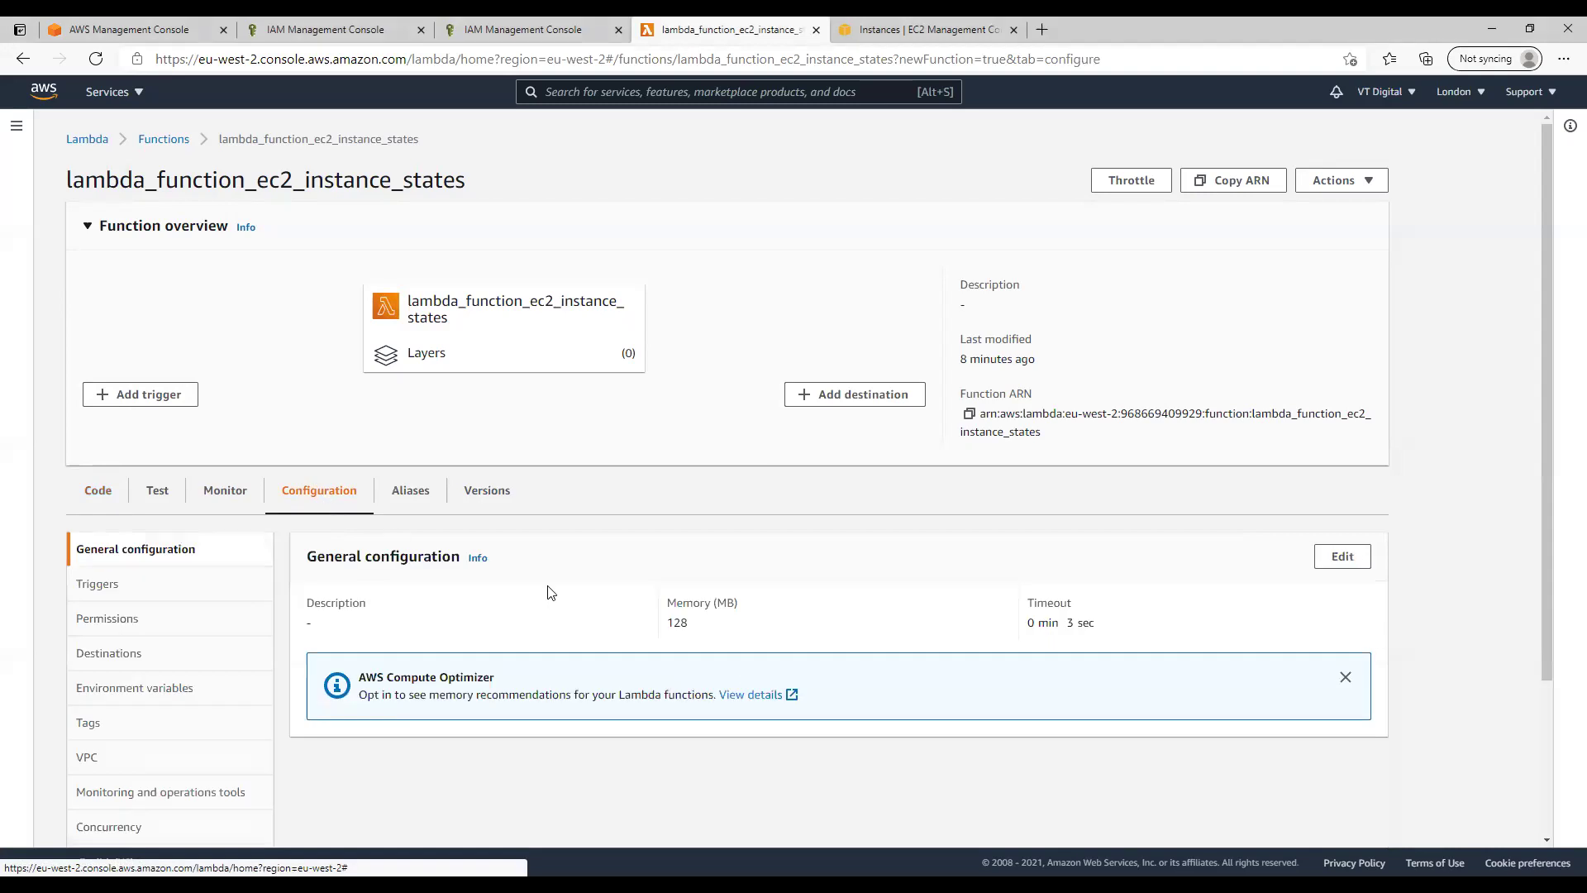
{"action": "left_click_drag", "start_coordinate": [1025, 608], "coordinate": [1120, 626]}
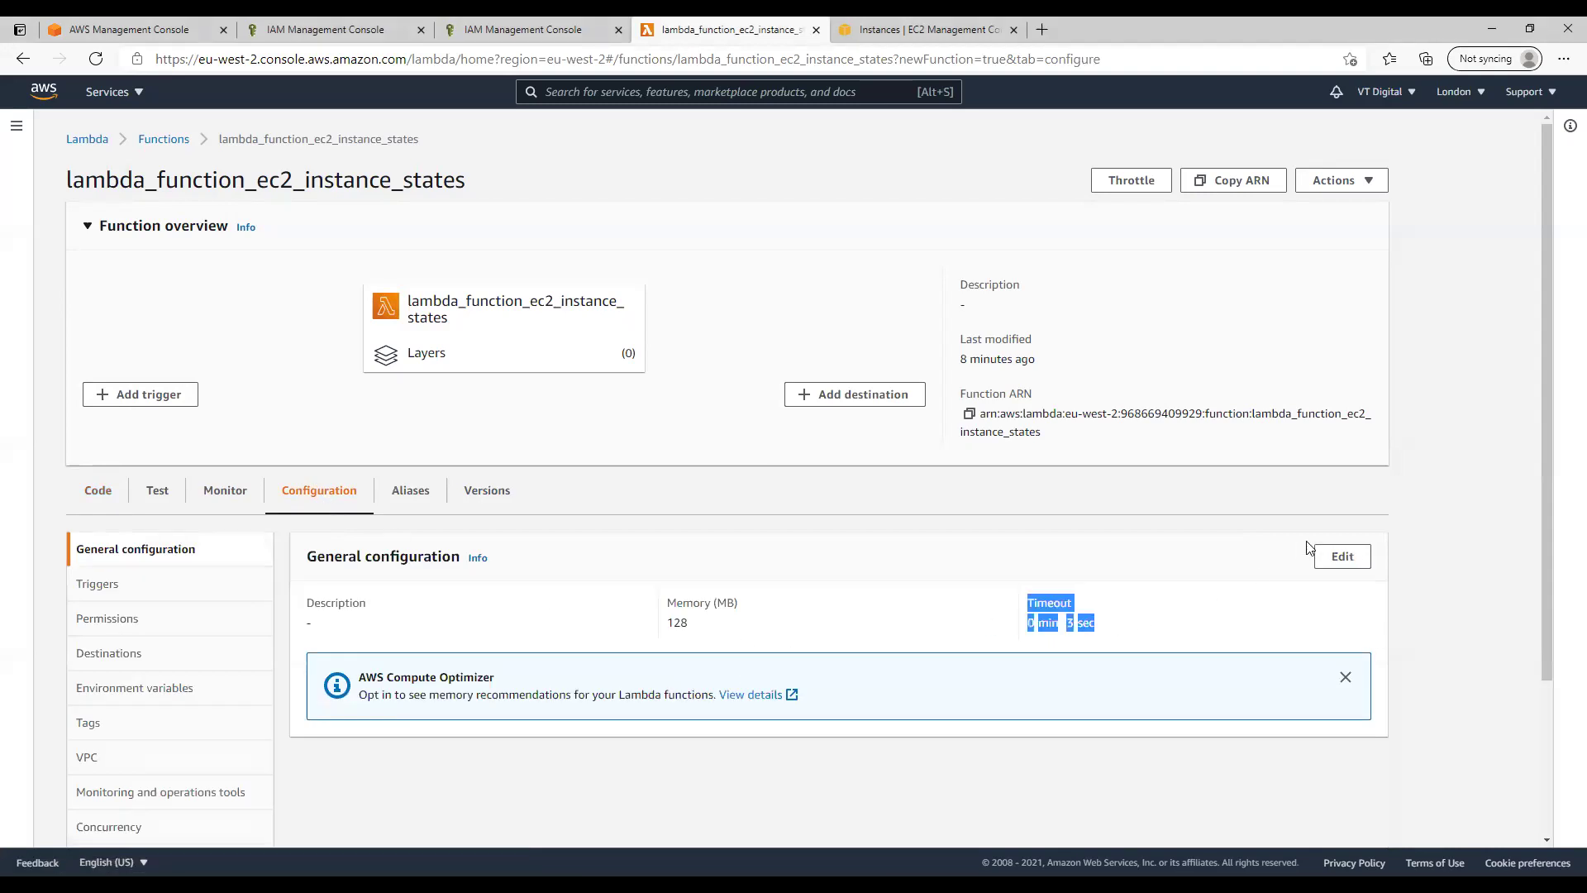
{"action": "left_click", "coordinate": [1321, 565]}
{"action": "left_click_drag", "start_coordinate": [211, 457], "coordinate": [172, 459]}
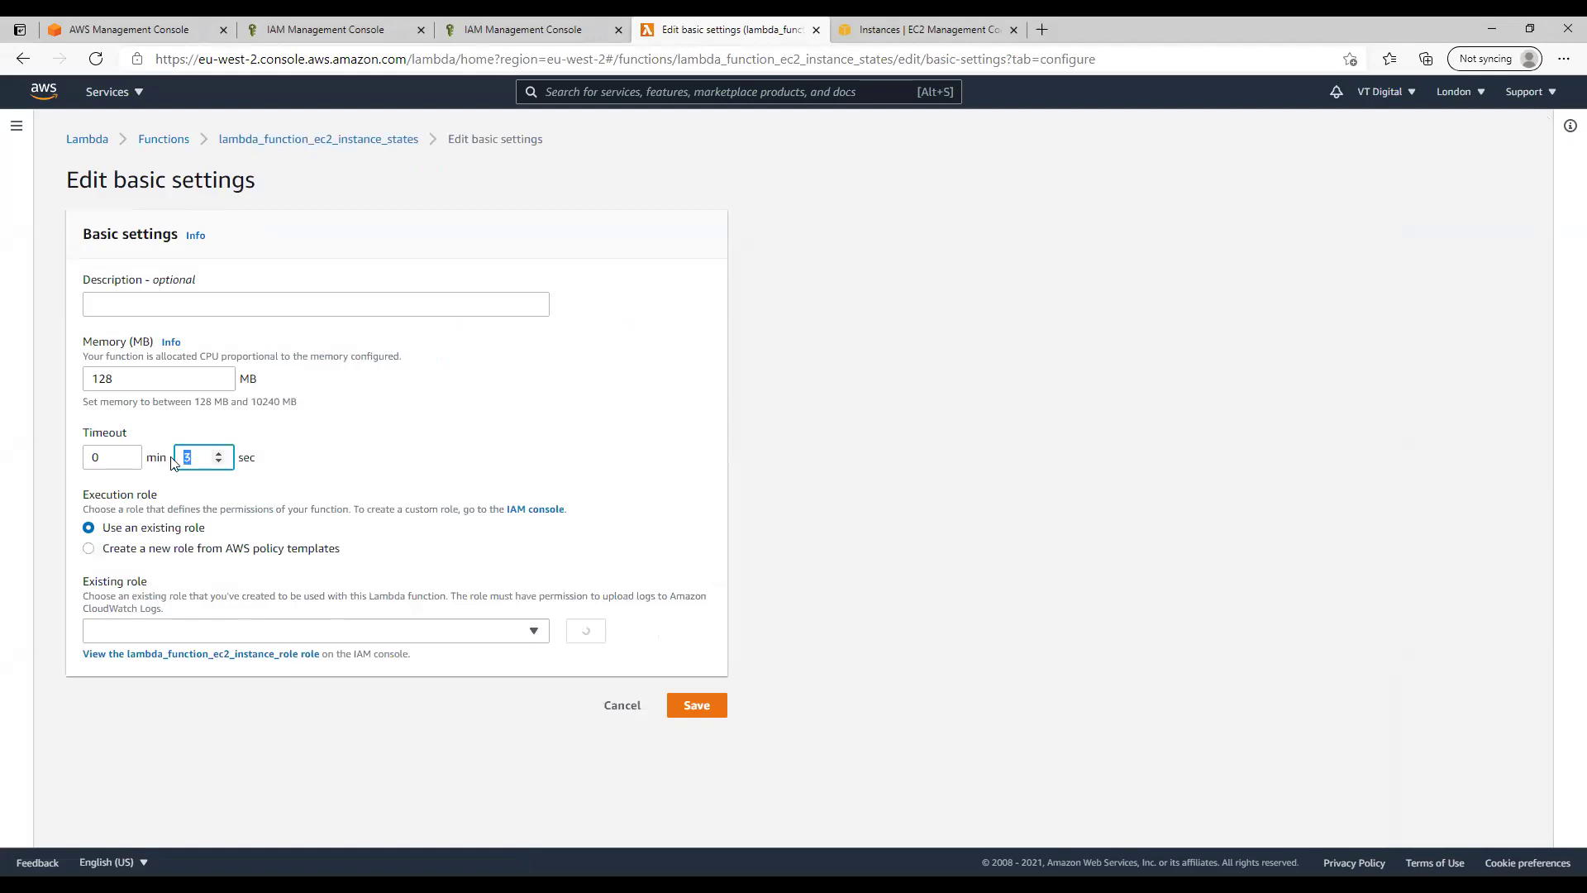
{"action": "left_click", "coordinate": [691, 707]}
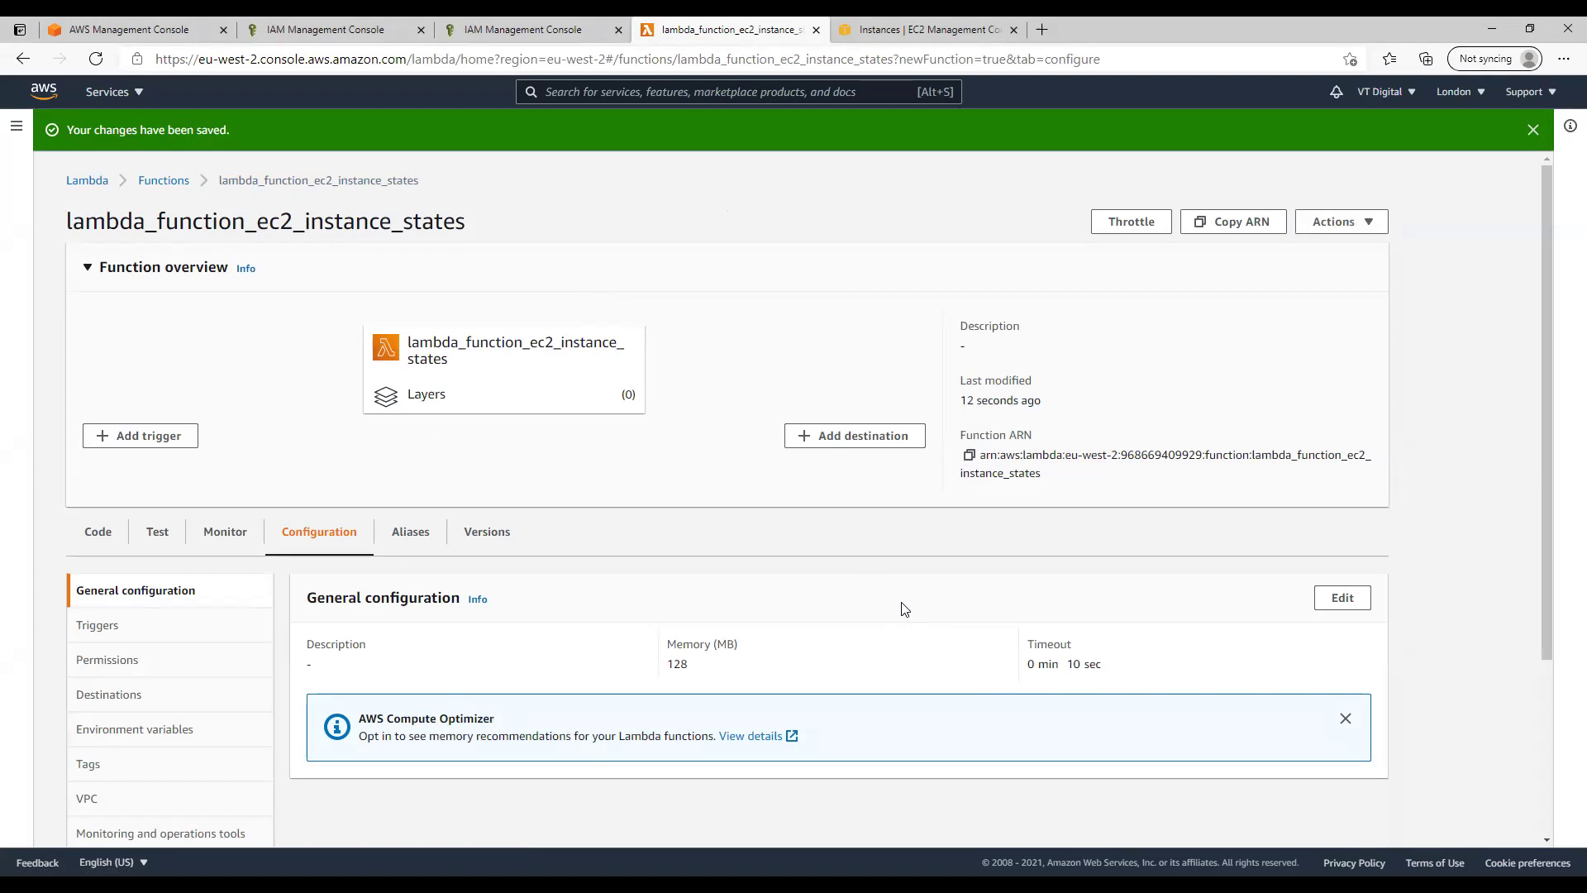
Return to the function's code and deploy the changes
{"action": "left_click", "coordinate": [97, 538]}
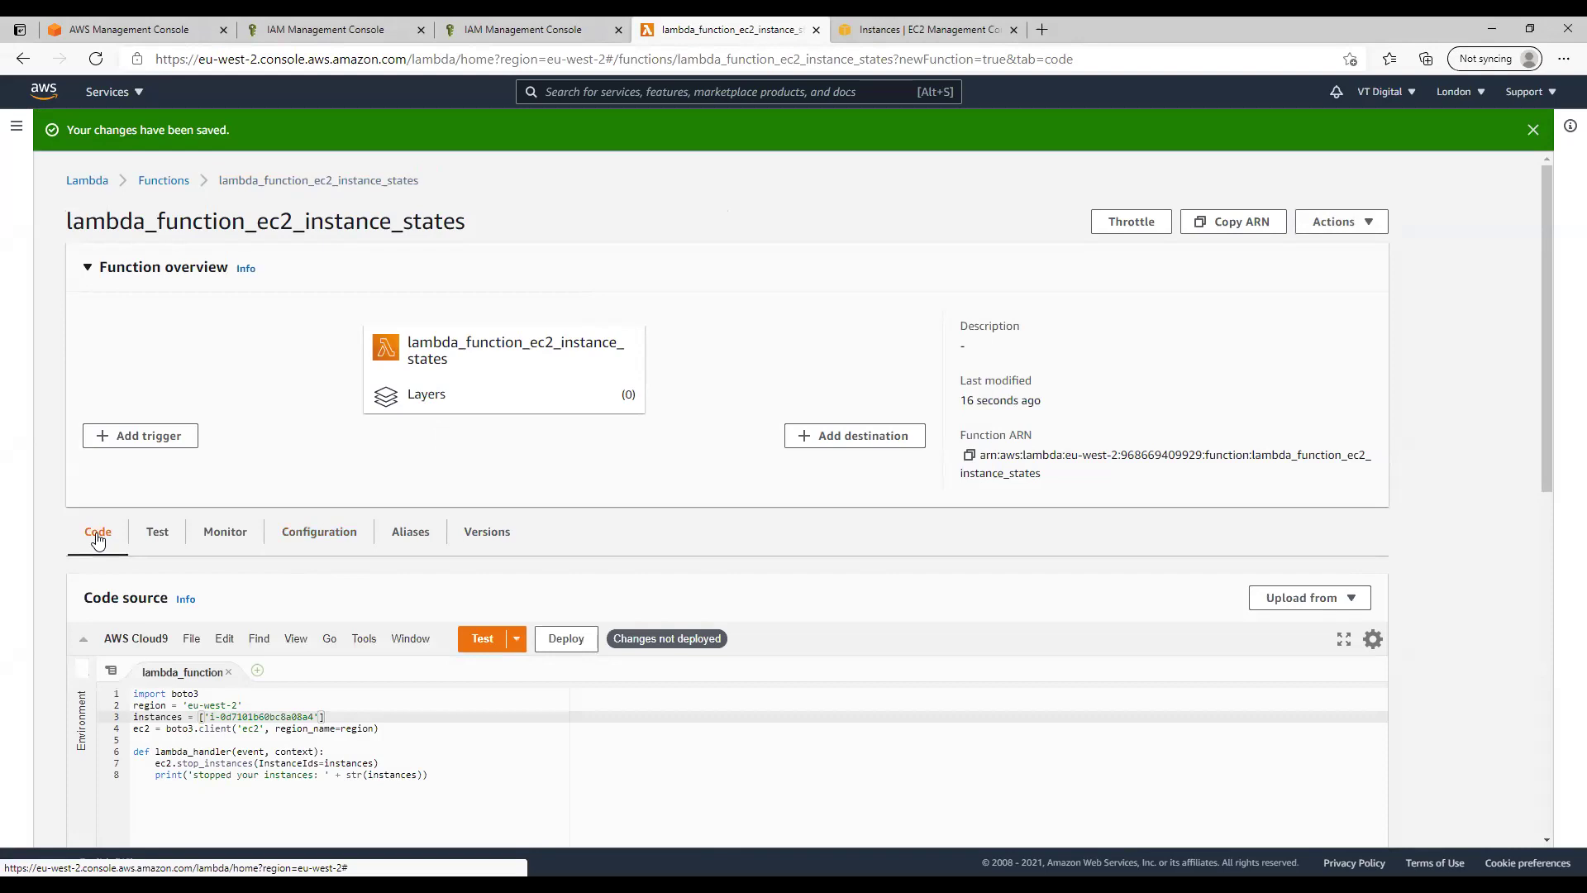
{"action": "scroll", "coordinate": [82, 571], "scroll_direction": "down", "scroll_amount": 1}
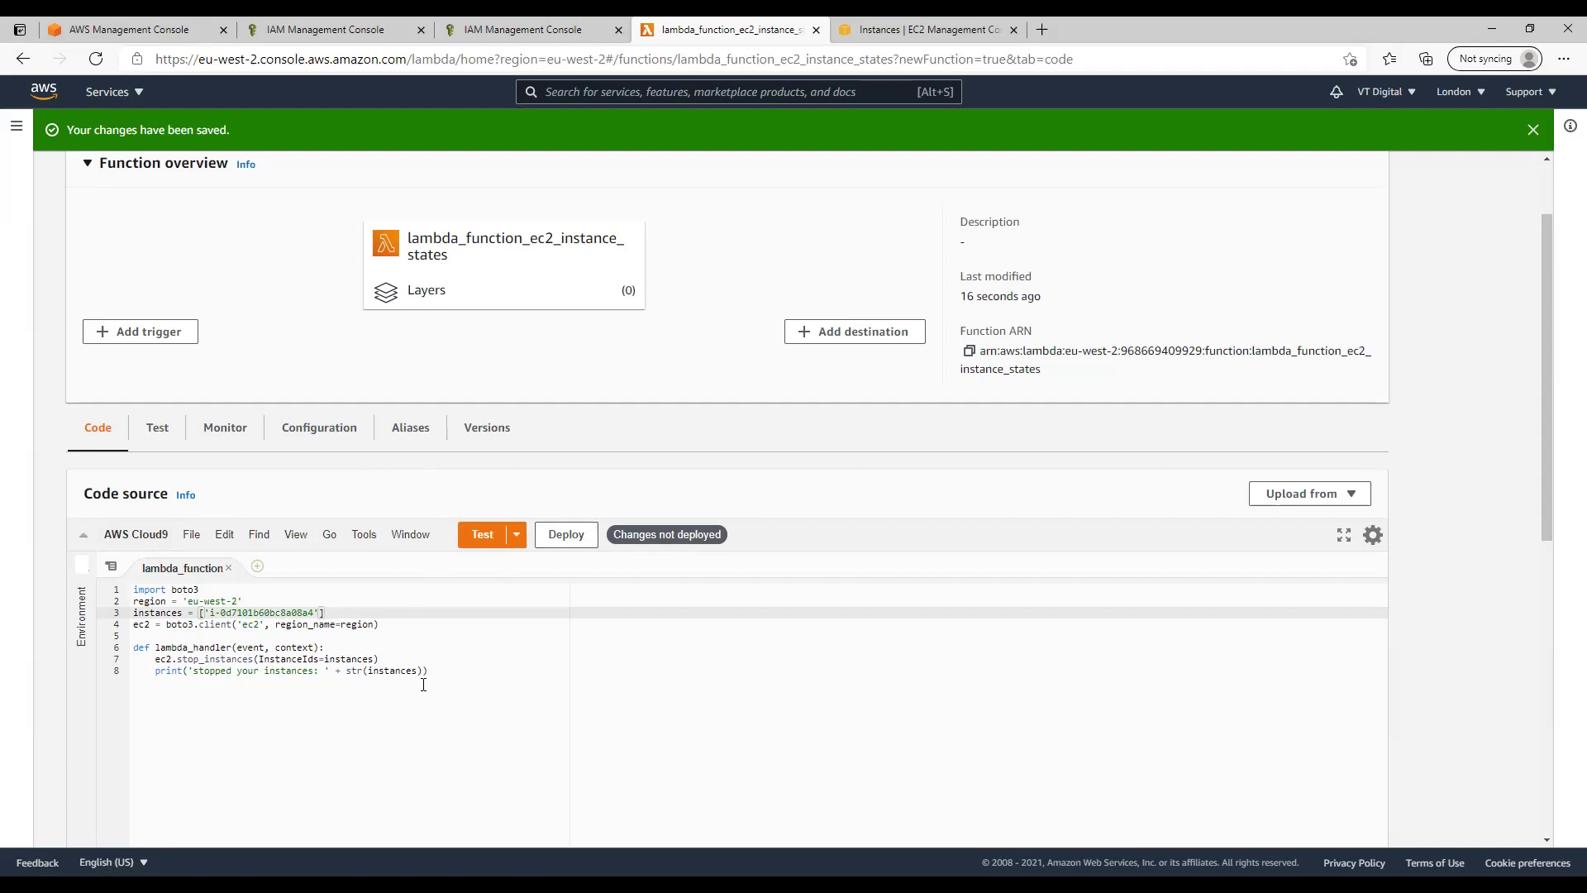
{"action": "scroll", "coordinate": [424, 684], "scroll_direction": "down", "scroll_amount": 2}
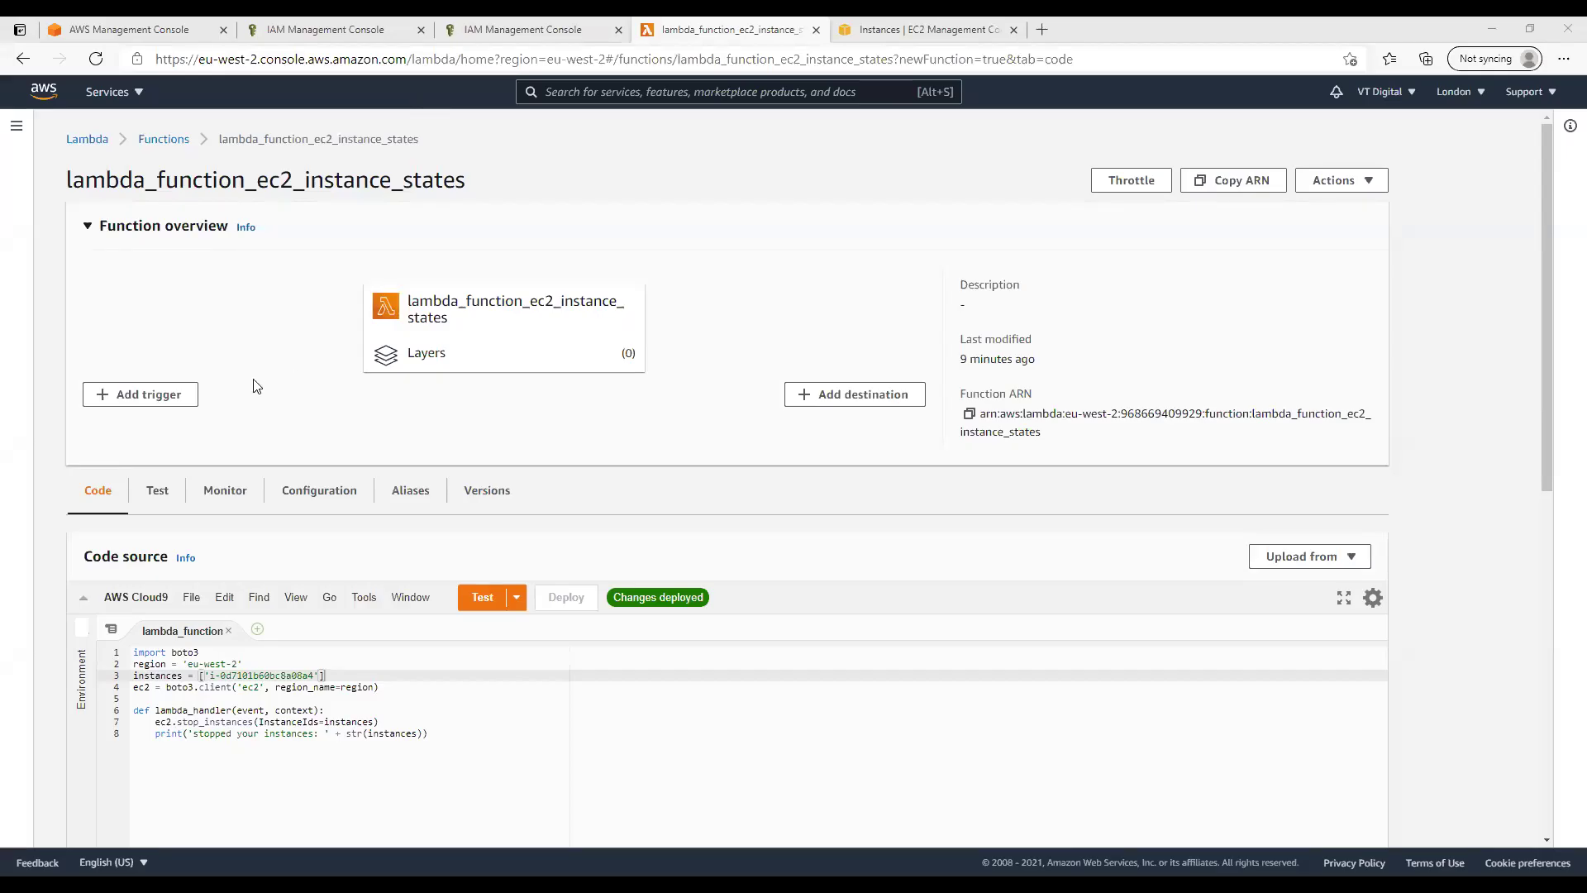
{"action": "left_click", "coordinate": [496, 607]}
{"action": "left_click", "coordinate": [874, 850]}
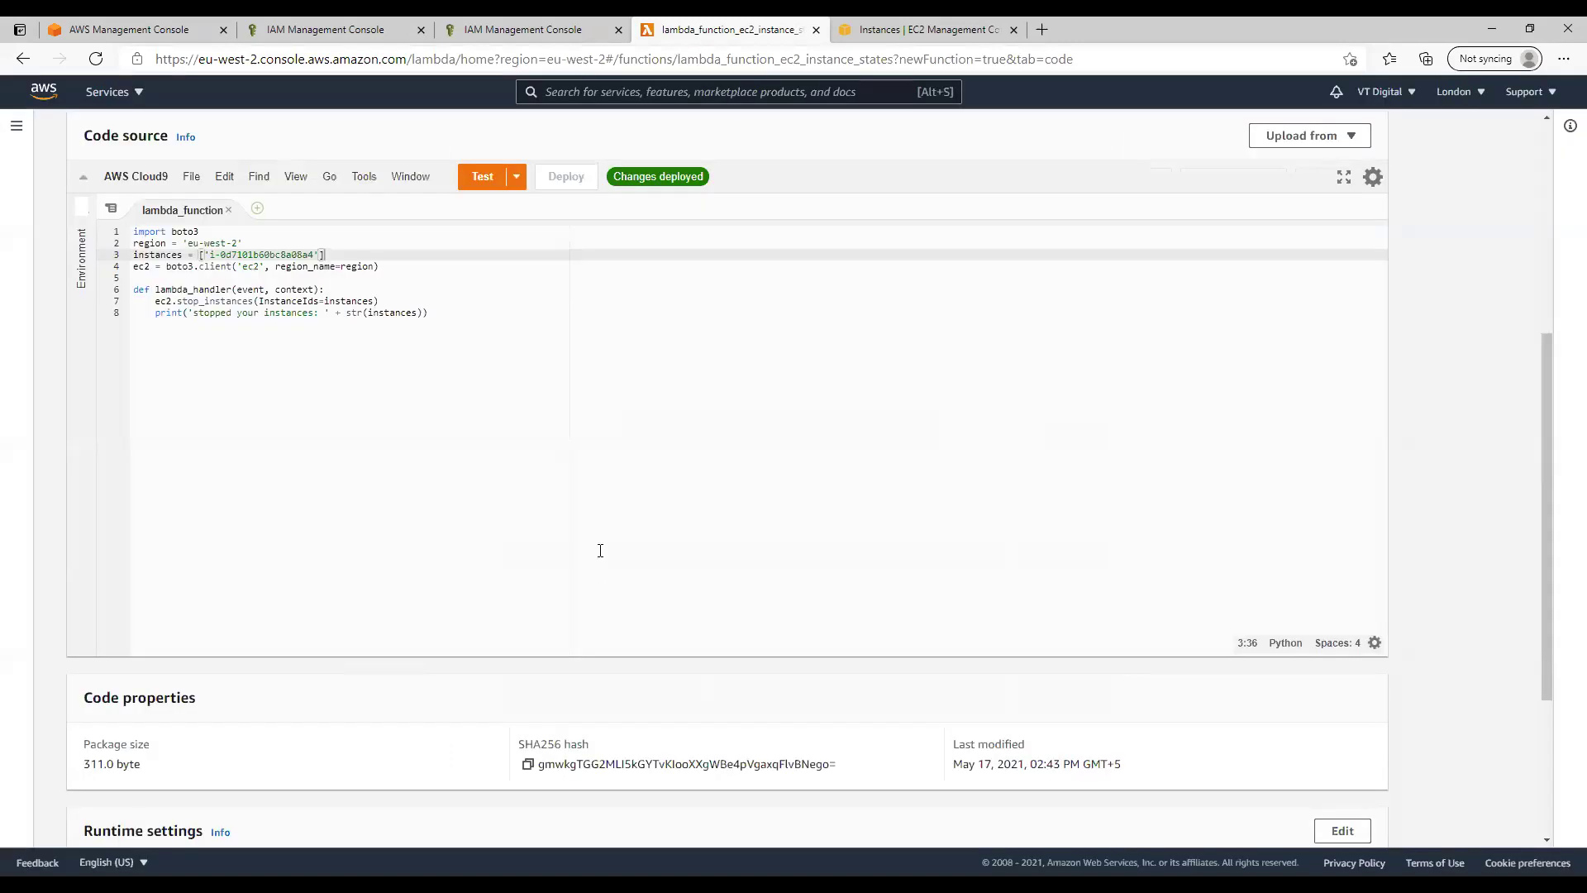
{"action": "scroll", "coordinate": [610, 221], "scroll_direction": "up", "scroll_amount": 3}
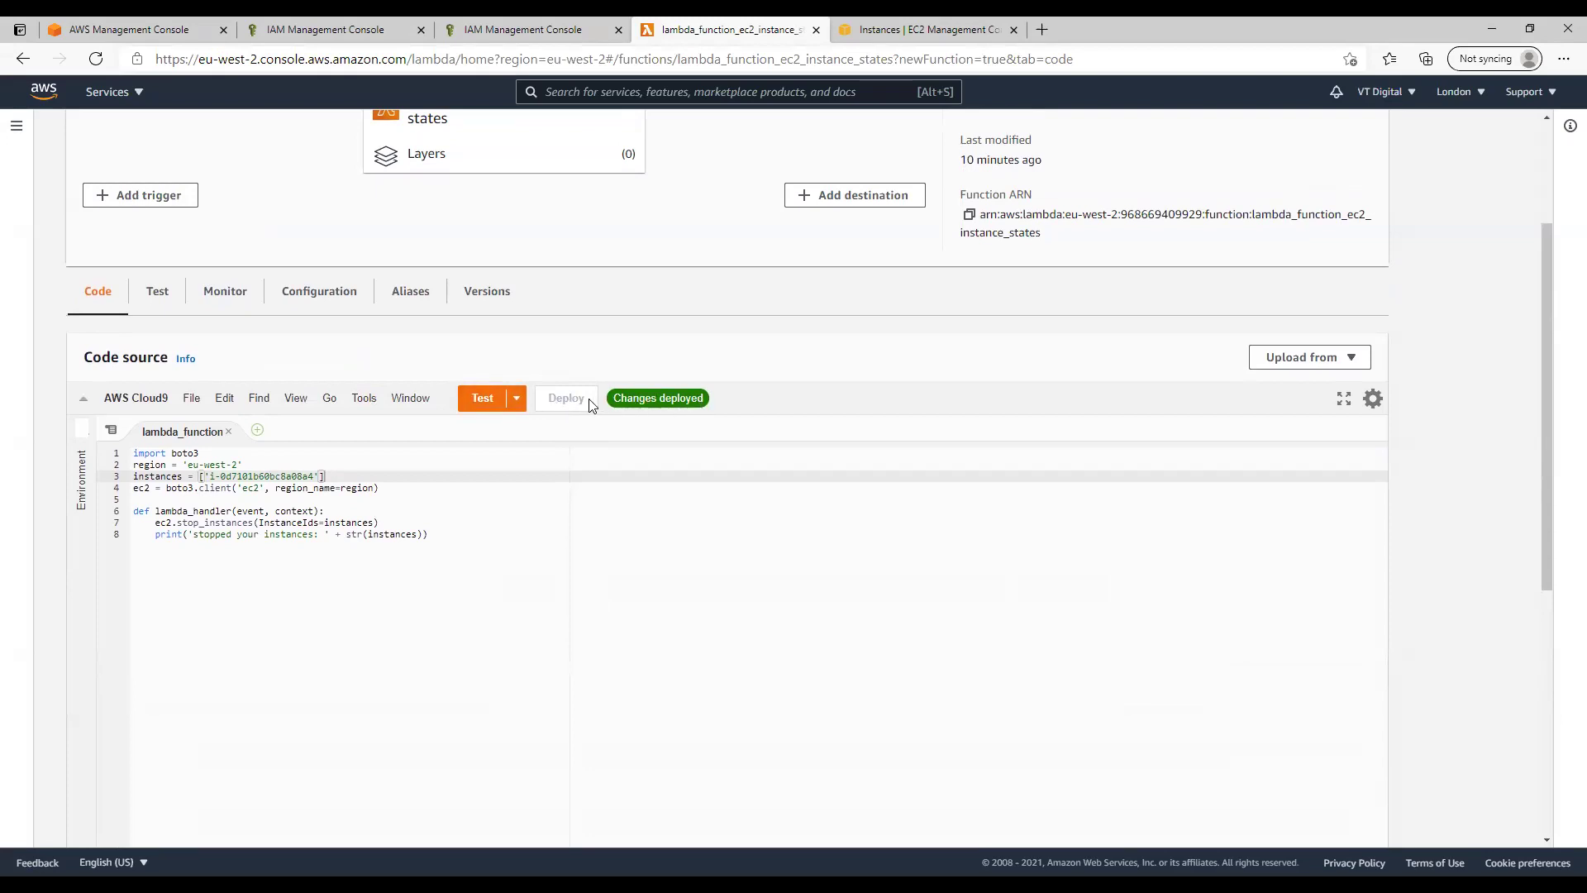
{"action": "key", "text": "ctrl+a"}
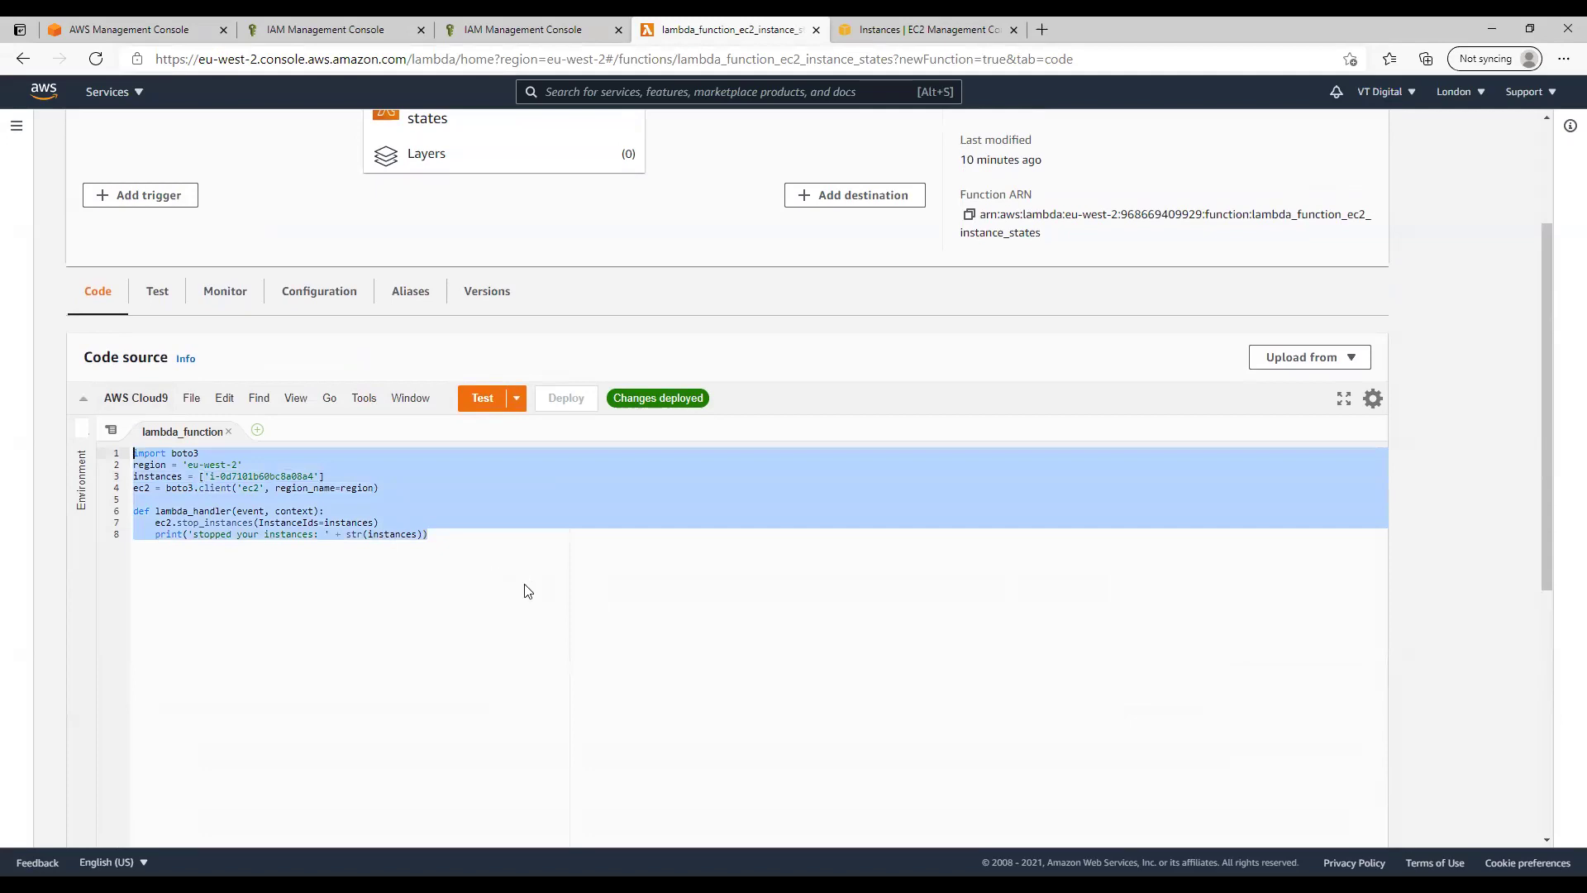
{"action": "left_click", "coordinate": [529, 592]}
Create a new test event named testingec2instancestop for the Lambda function, using the hello-world template with its default JSON
{"action": "left_click", "coordinate": [483, 403]}
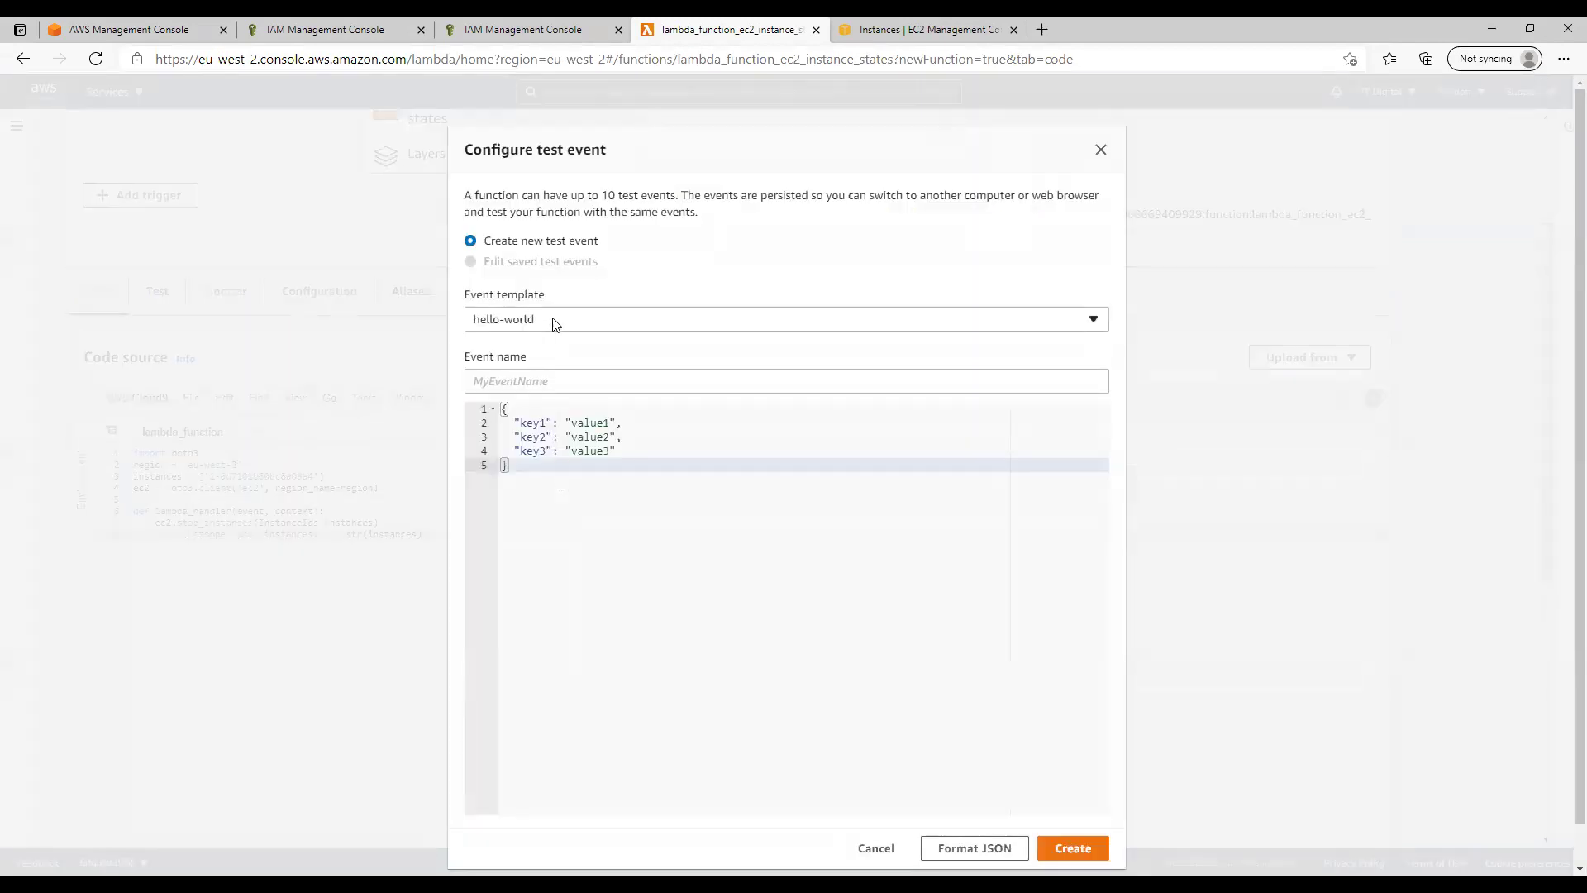
{"action": "left_click", "coordinate": [583, 383]}
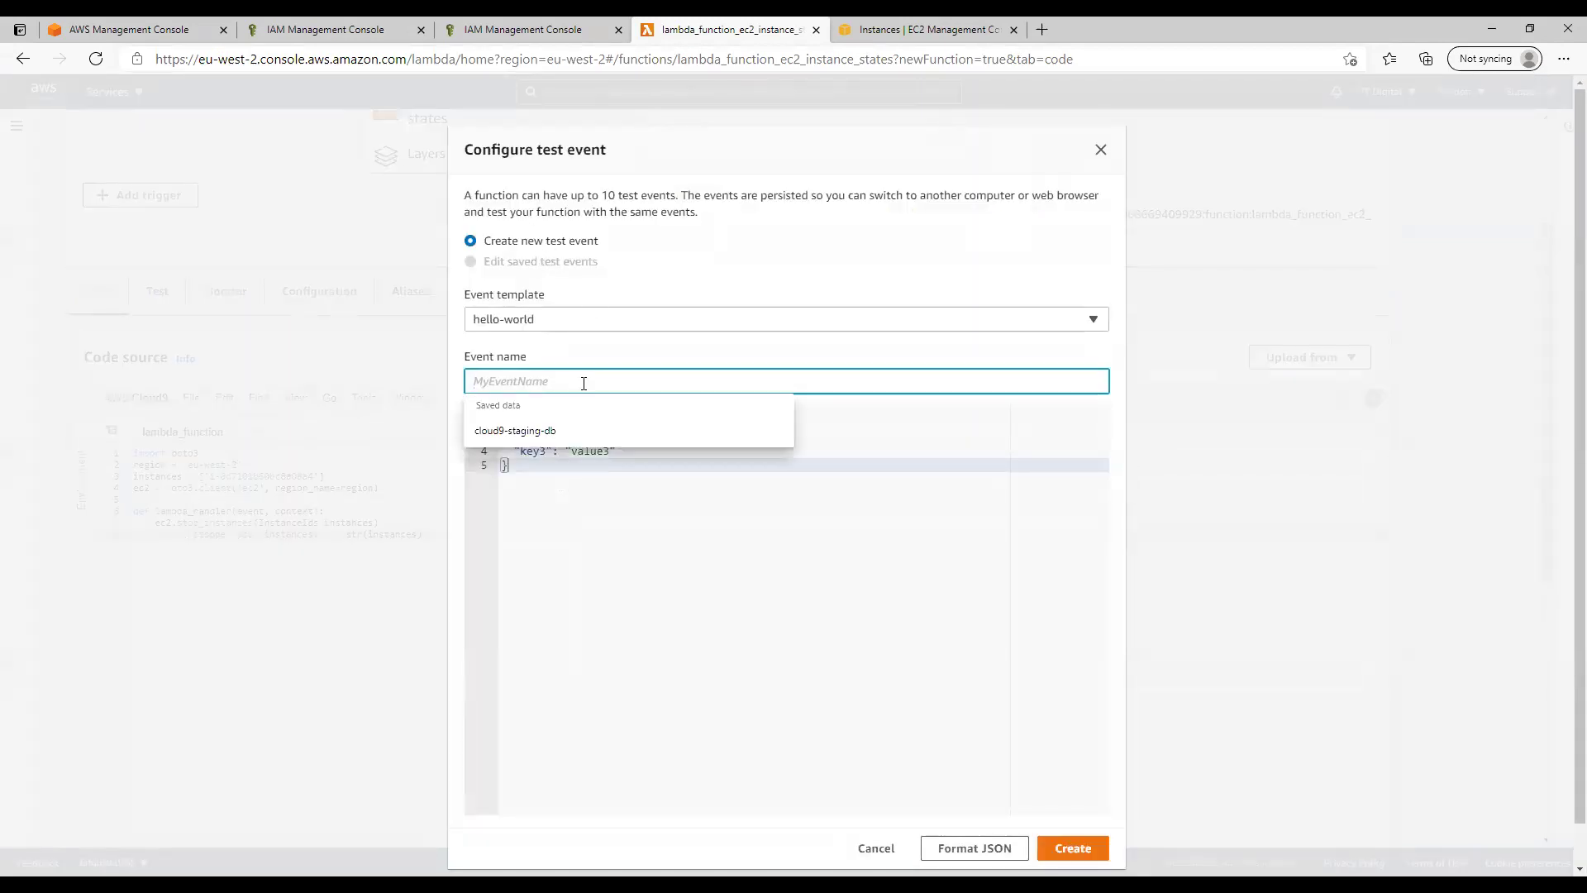
{"action": "key", "text": "Escape"}
{"action": "type", "text": "testingec2instancestop"}
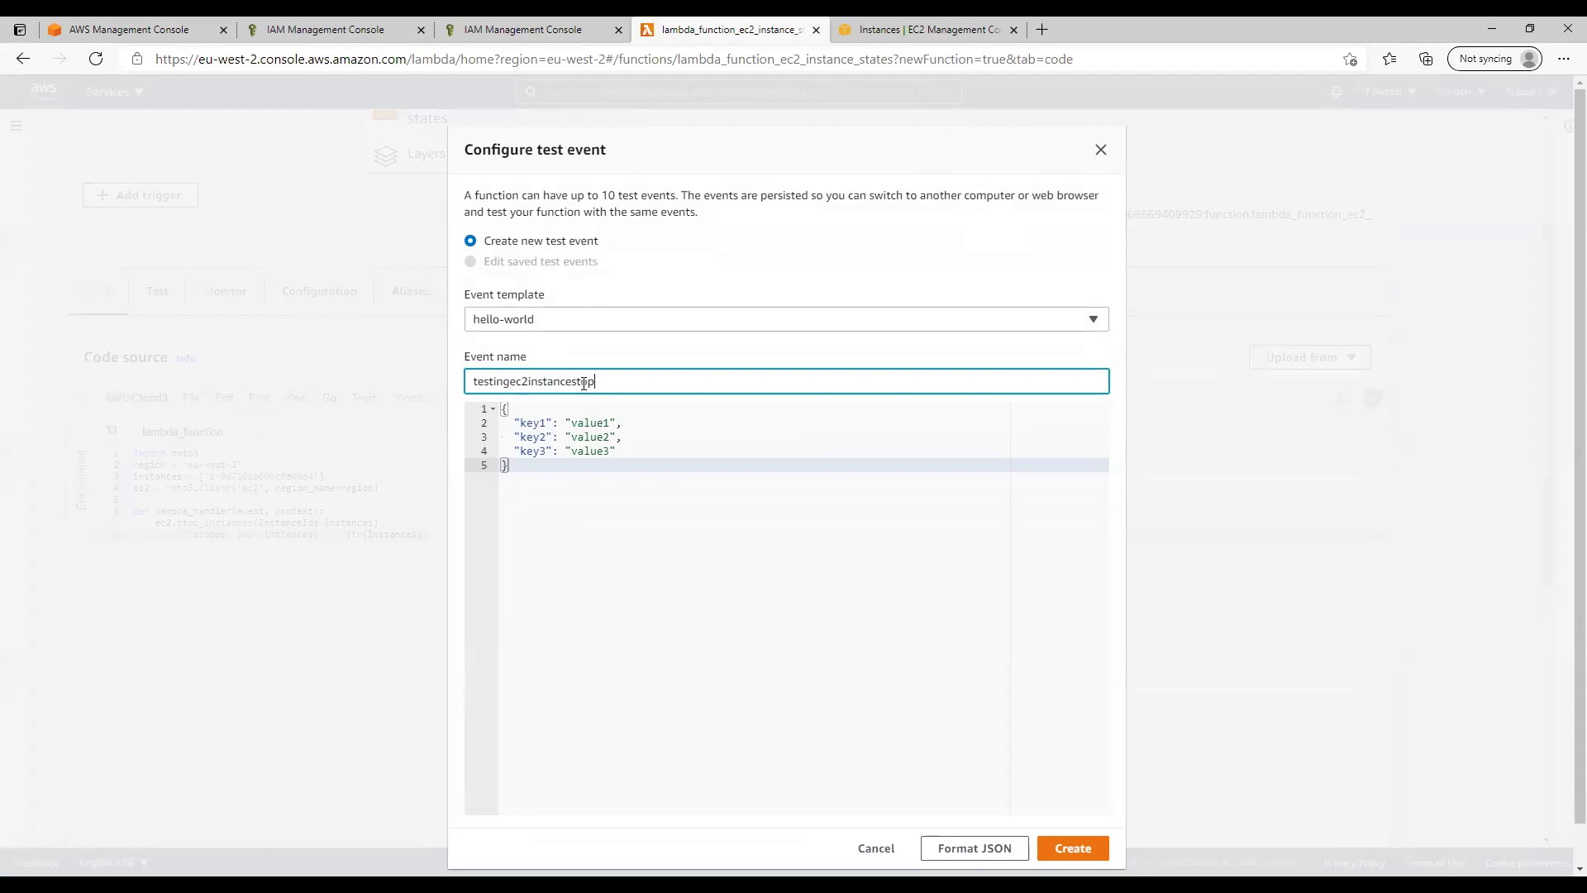
{"action": "left_click", "coordinate": [733, 539]}
{"action": "key", "text": "ctrl+a"}
{"action": "left_click", "coordinate": [678, 463]}
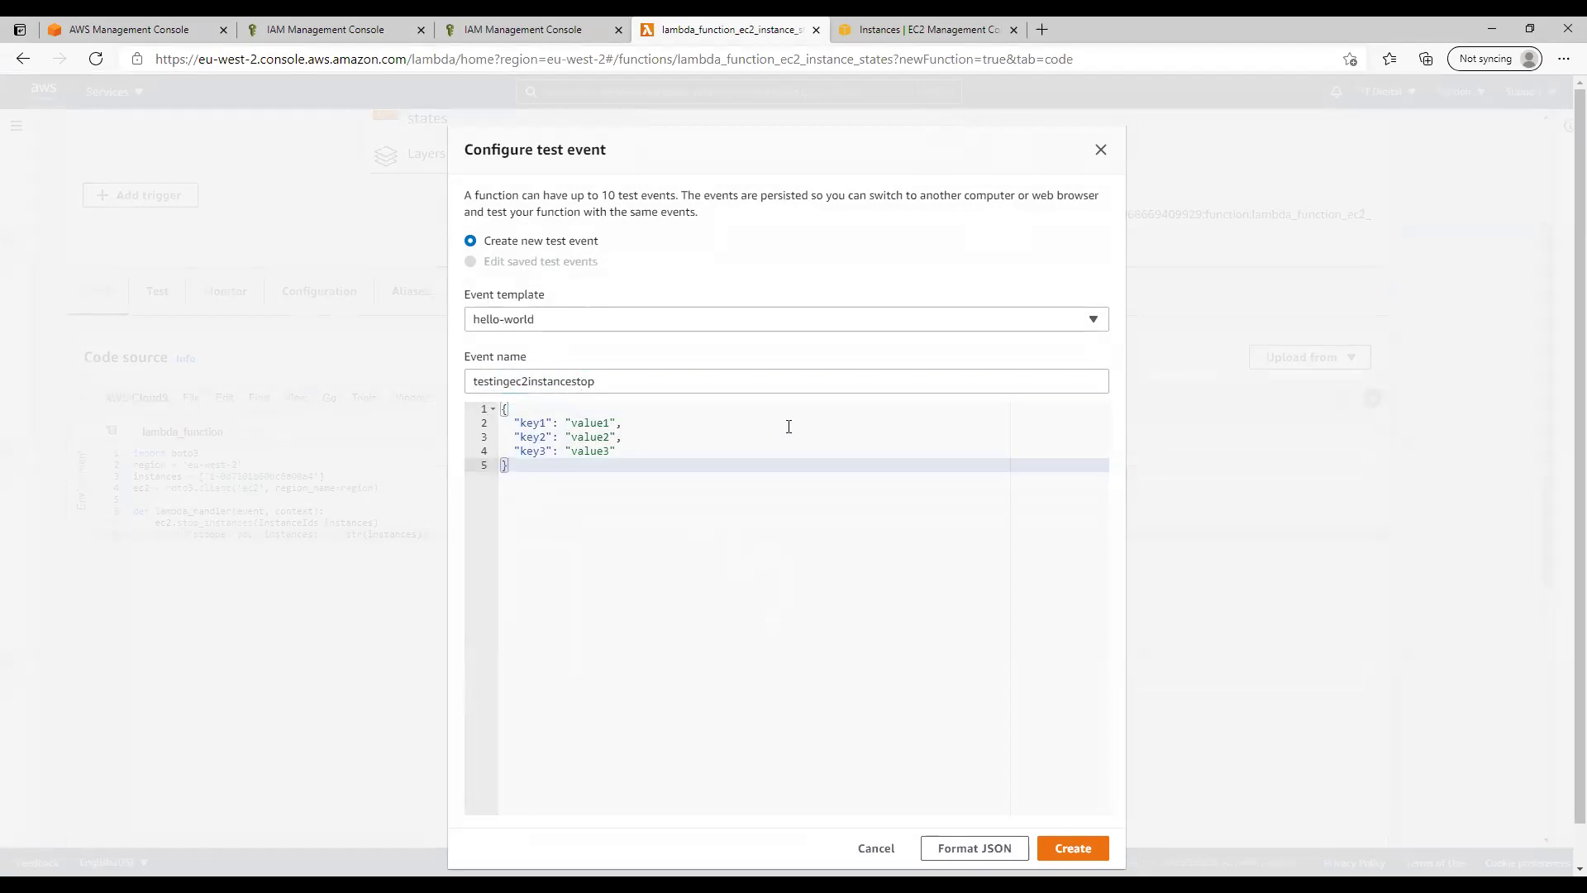
{"action": "left_click", "coordinate": [1073, 848]}
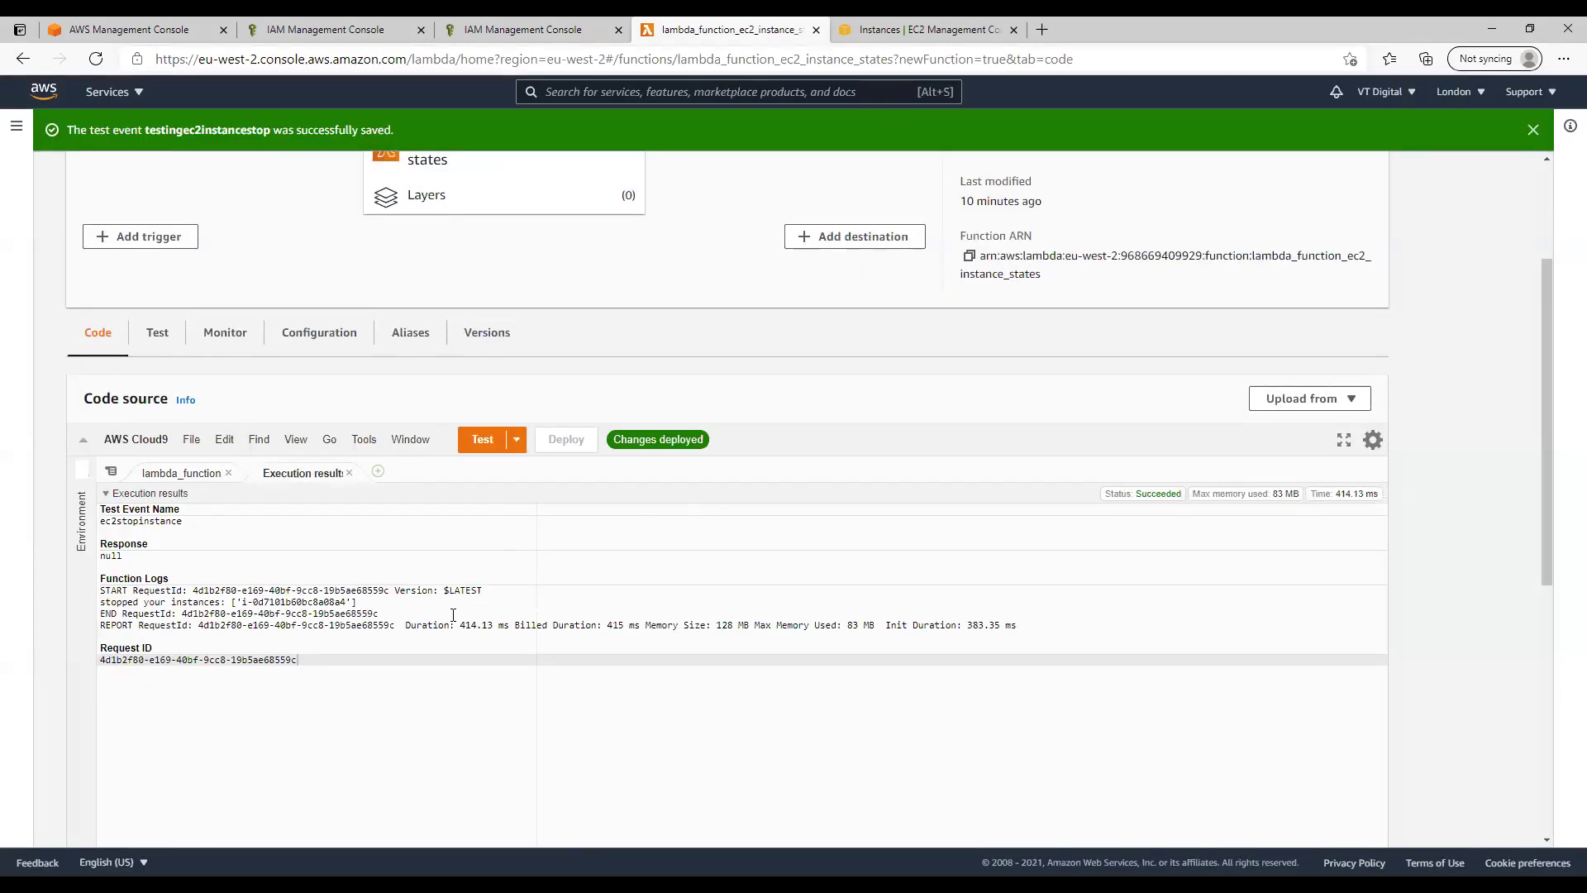
Run the Lambda function with the saved test event and examine the stopped-instances line in the function logs
{"action": "left_click", "coordinate": [482, 439]}
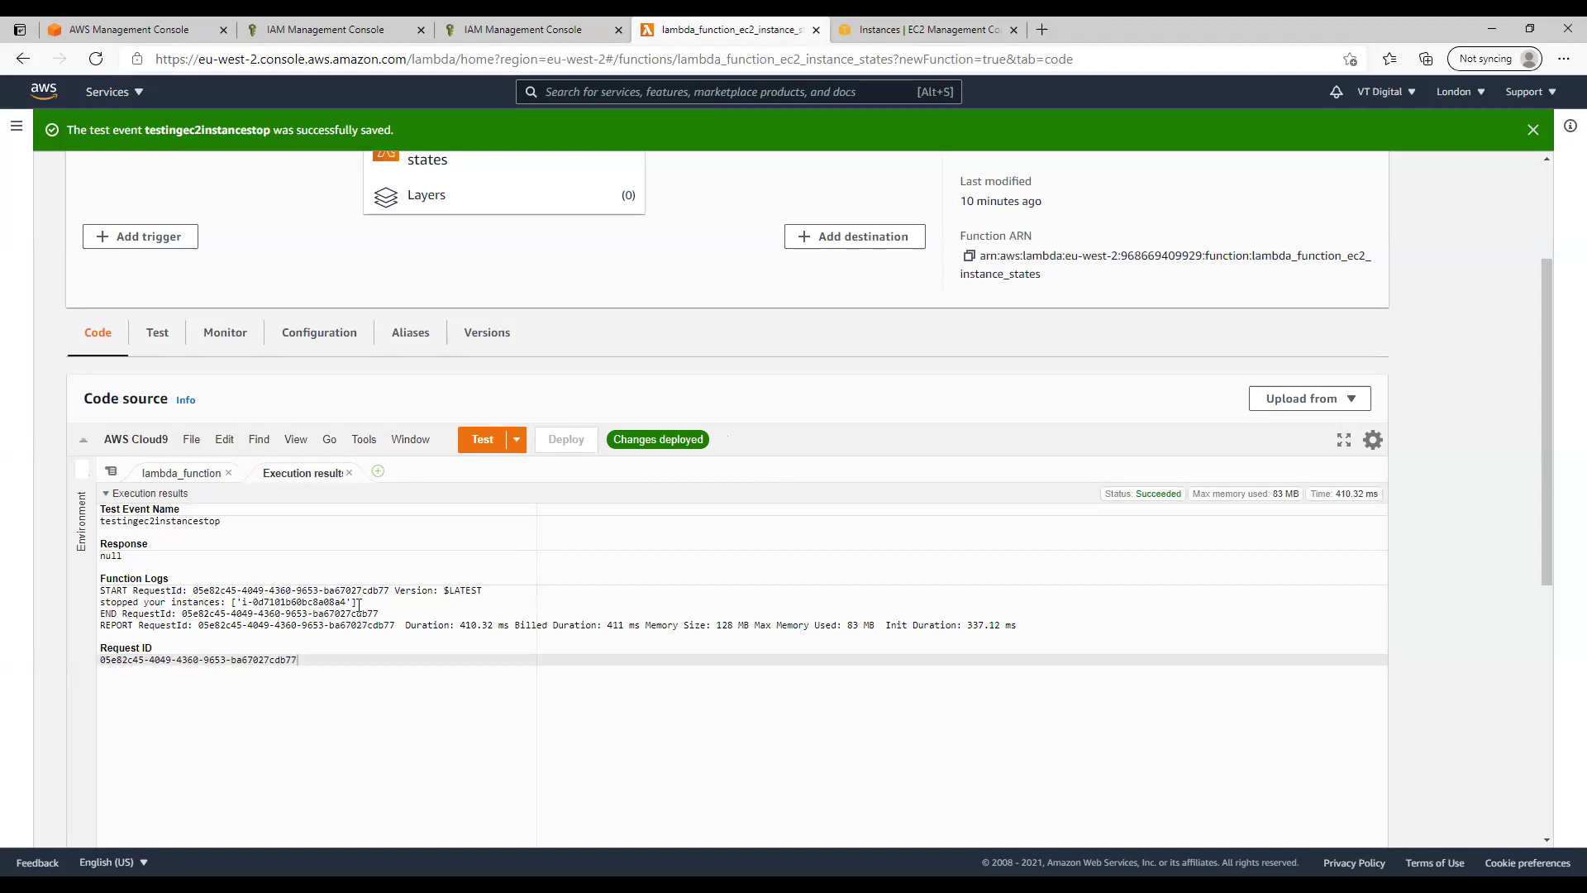
{"action": "left_click_drag", "start_coordinate": [360, 602], "coordinate": [98, 602]}
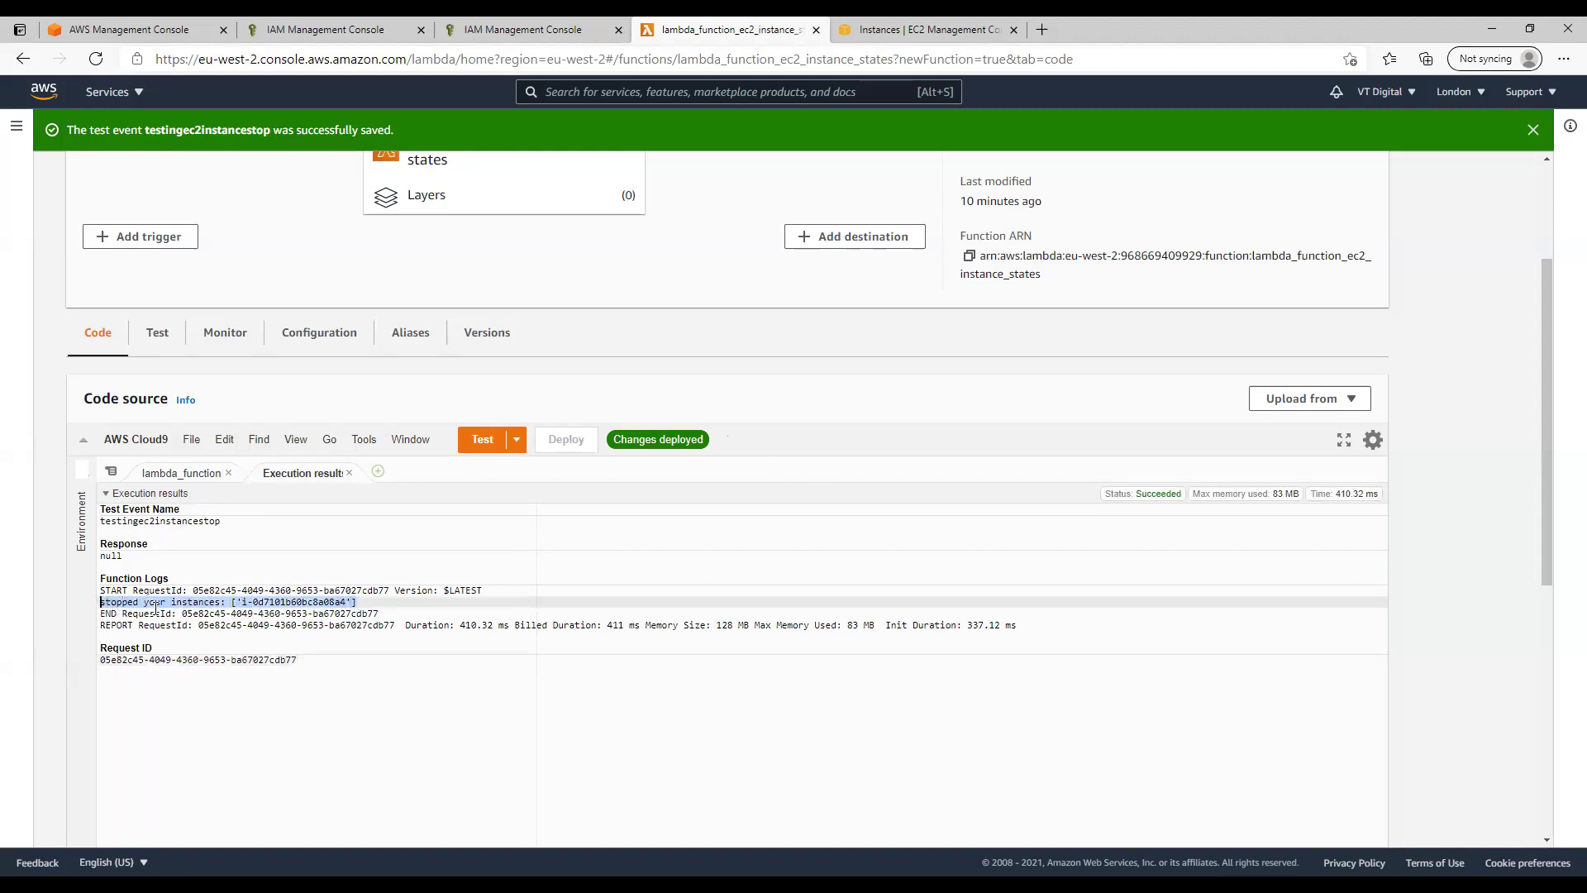
{"action": "left_click_drag", "start_coordinate": [230, 602], "coordinate": [358, 602]}
Switch to the EC2 instances list, refresh it and select the Lambda test instance to check its state
{"action": "left_click", "coordinate": [949, 30]}
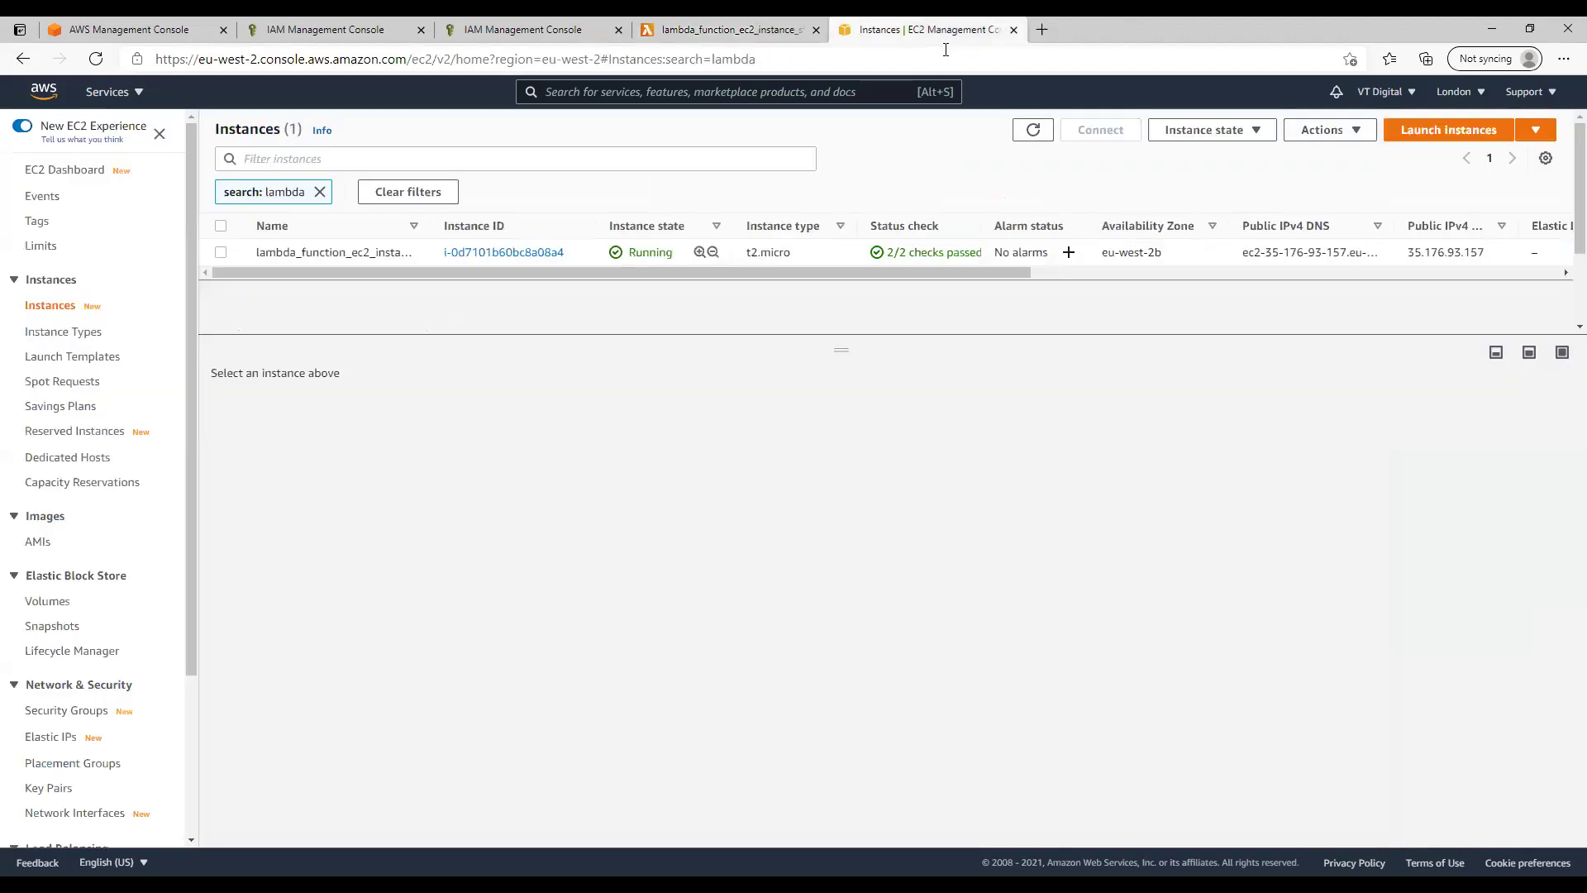
{"action": "left_click", "coordinate": [1035, 129]}
{"action": "left_click", "coordinate": [1034, 129]}
{"action": "left_click", "coordinate": [655, 252]}
Look back at the test results, remove the lambda filter from the instances list, refresh it and select the test instance
{"action": "left_click", "coordinate": [758, 28]}
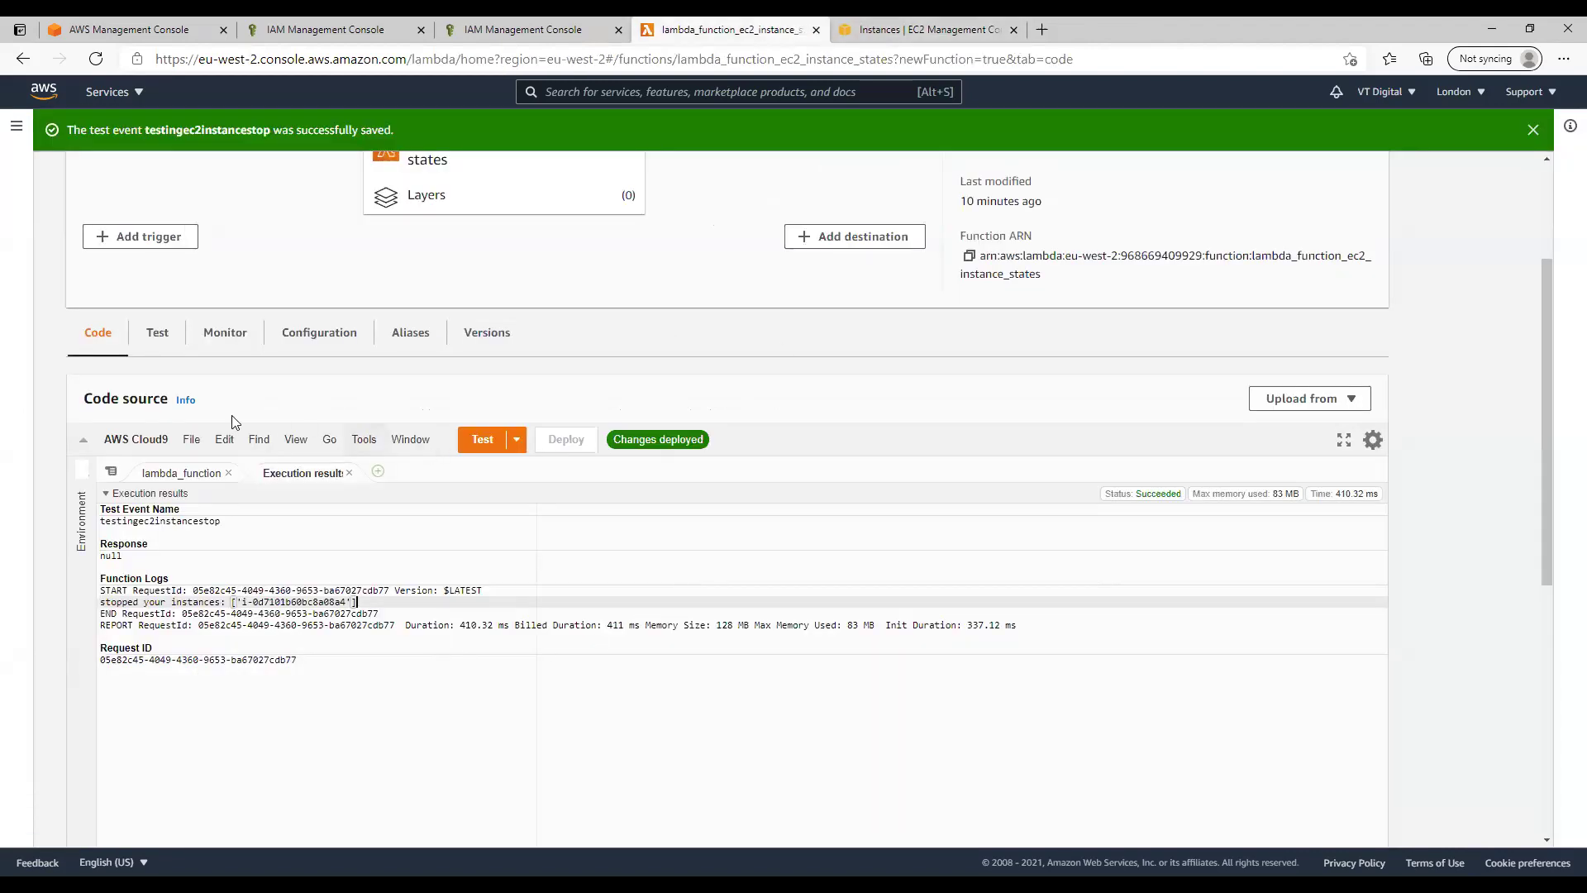
{"action": "key", "text": "ctrl+Tab"}
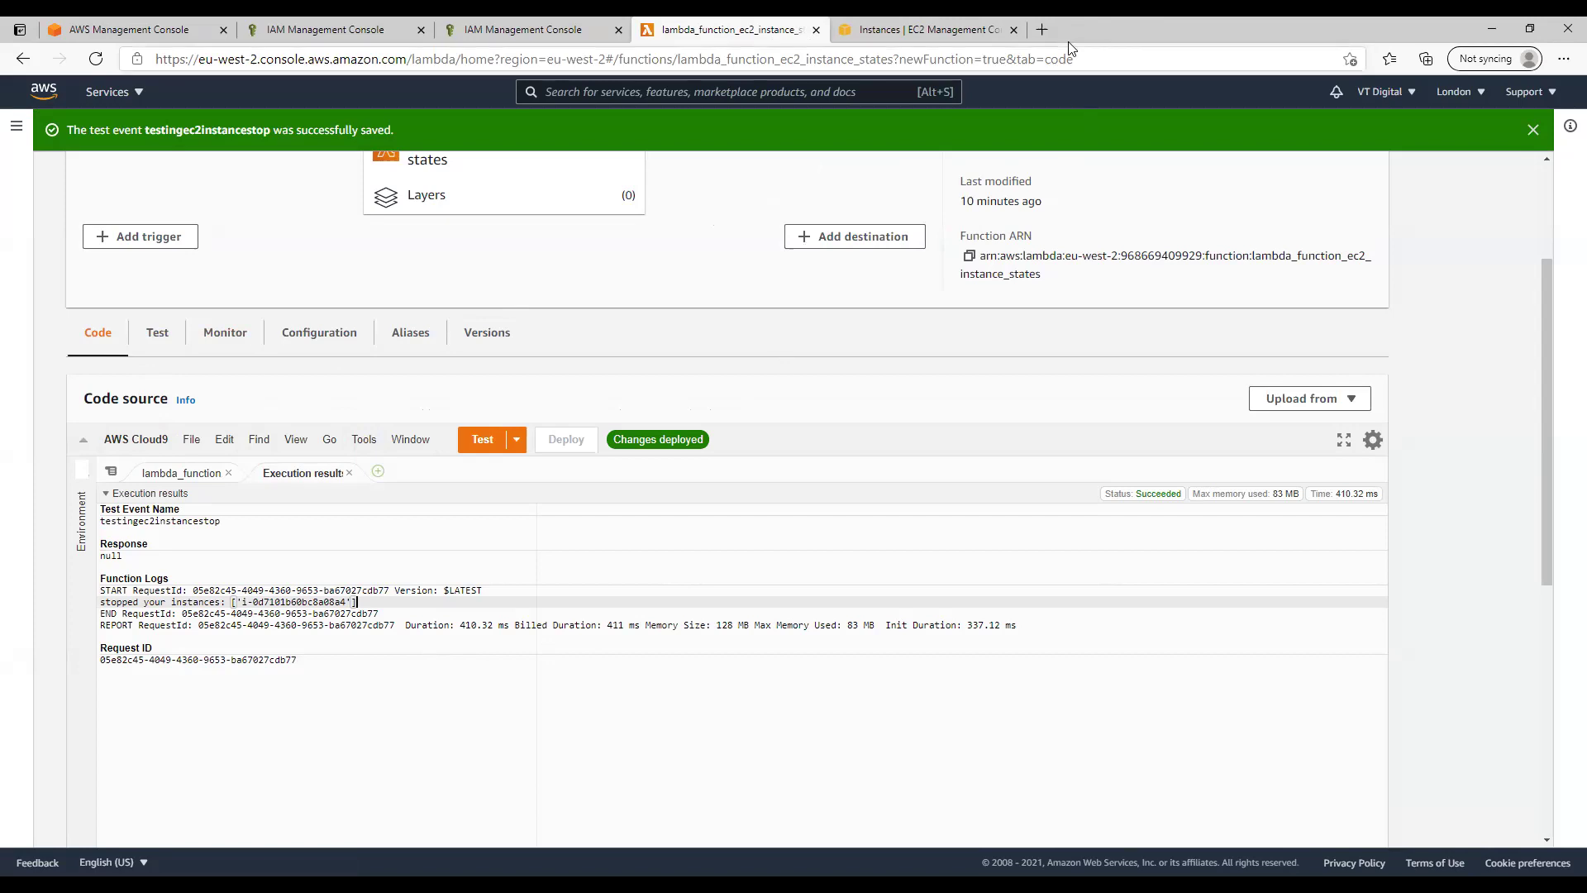
{"action": "left_click", "coordinate": [319, 191]}
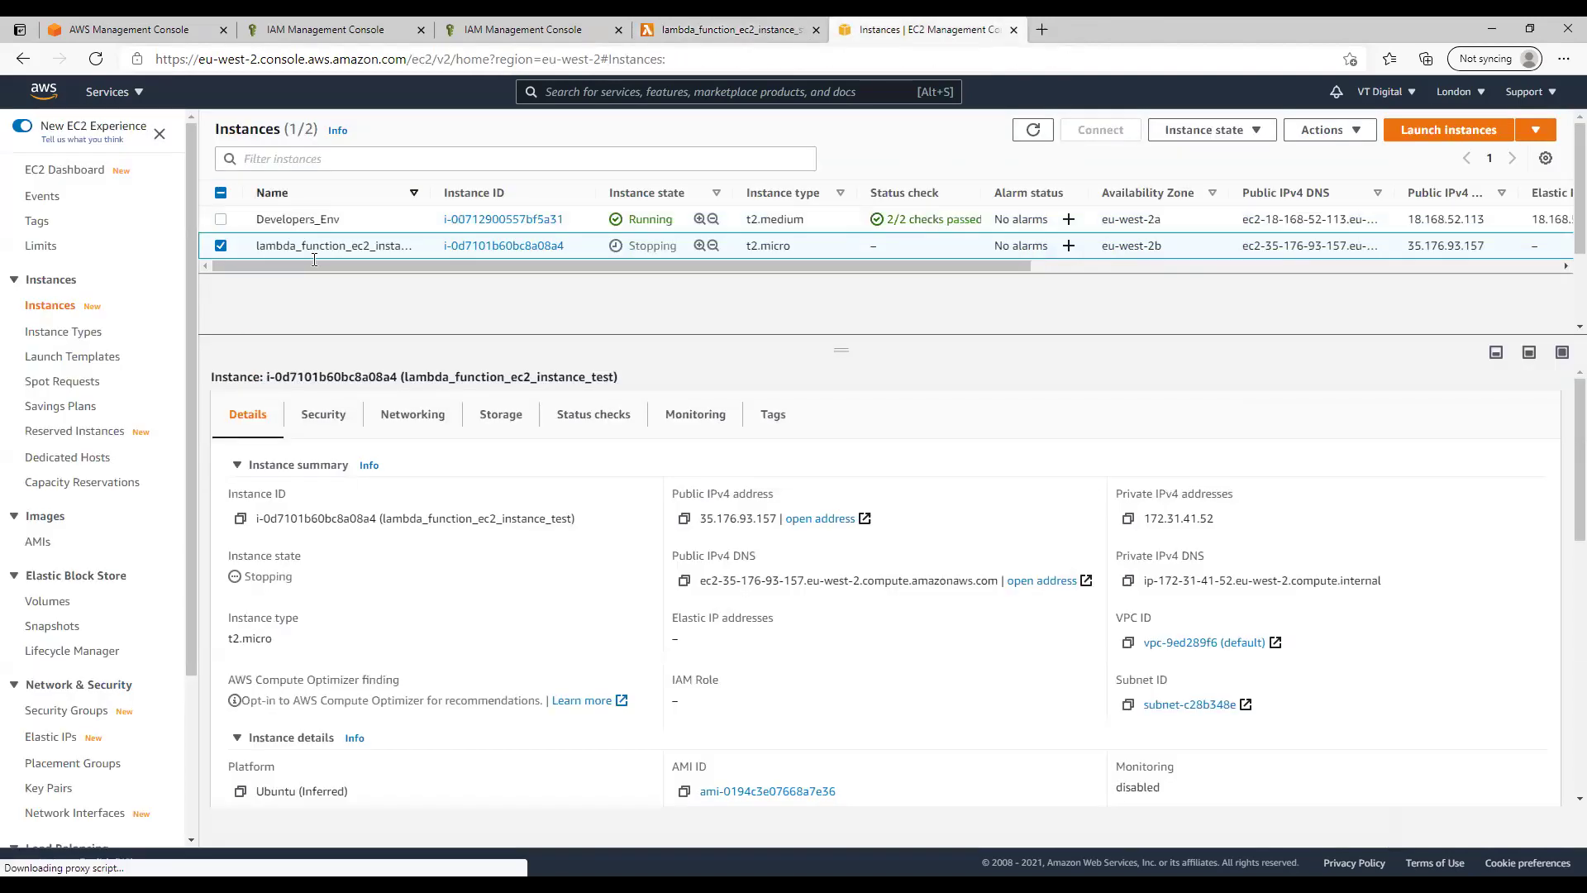
{"action": "left_click", "coordinate": [1033, 131]}
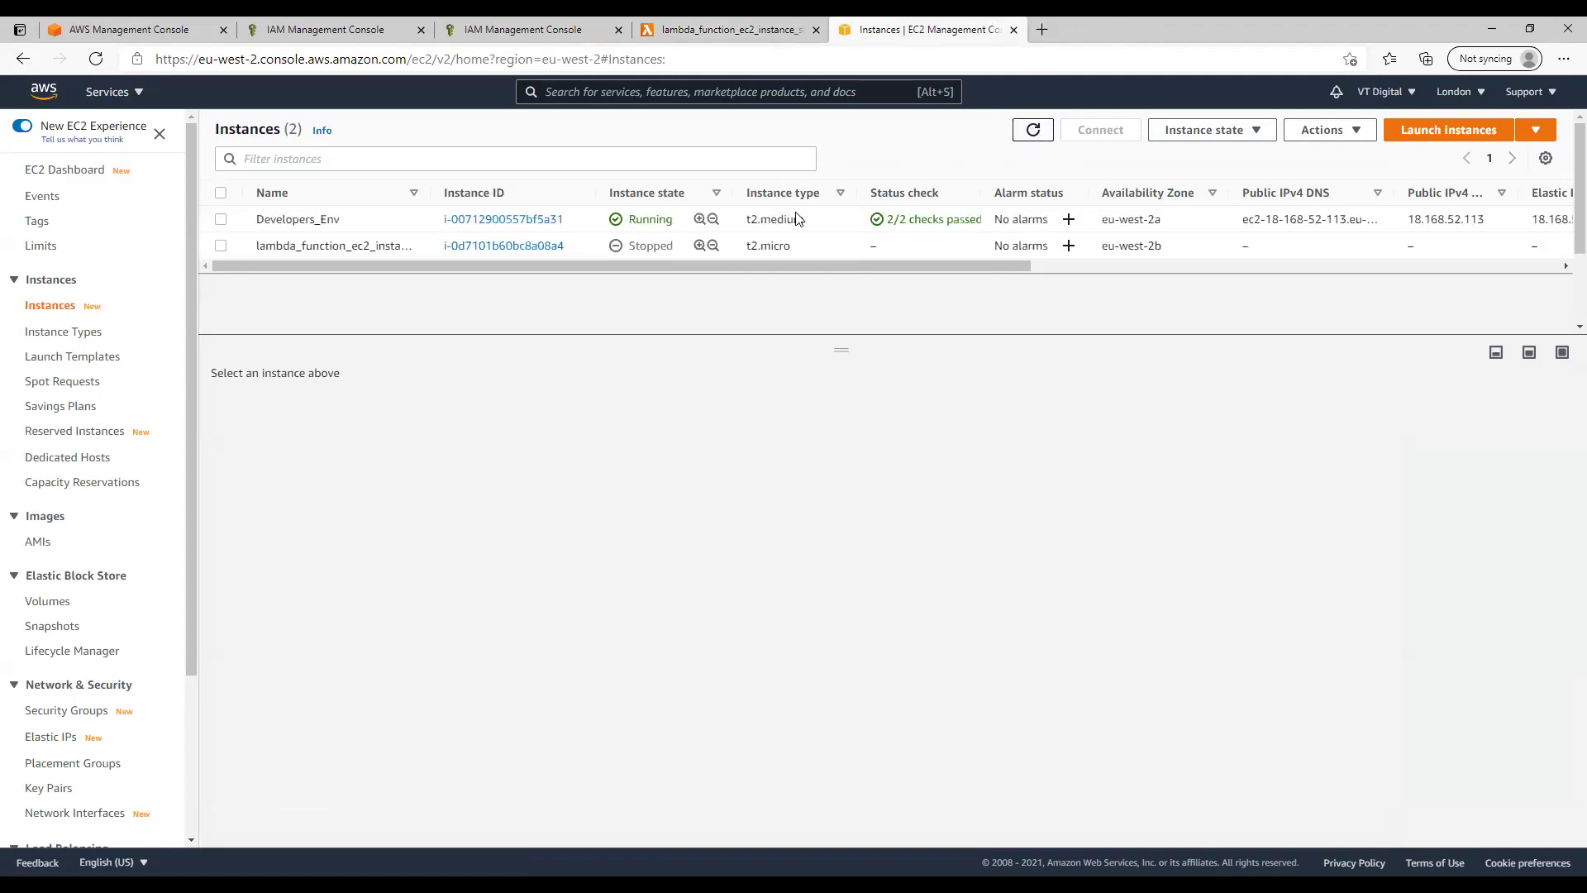
{"action": "left_click", "coordinate": [221, 245]}
{"action": "left_click", "coordinate": [282, 159]}
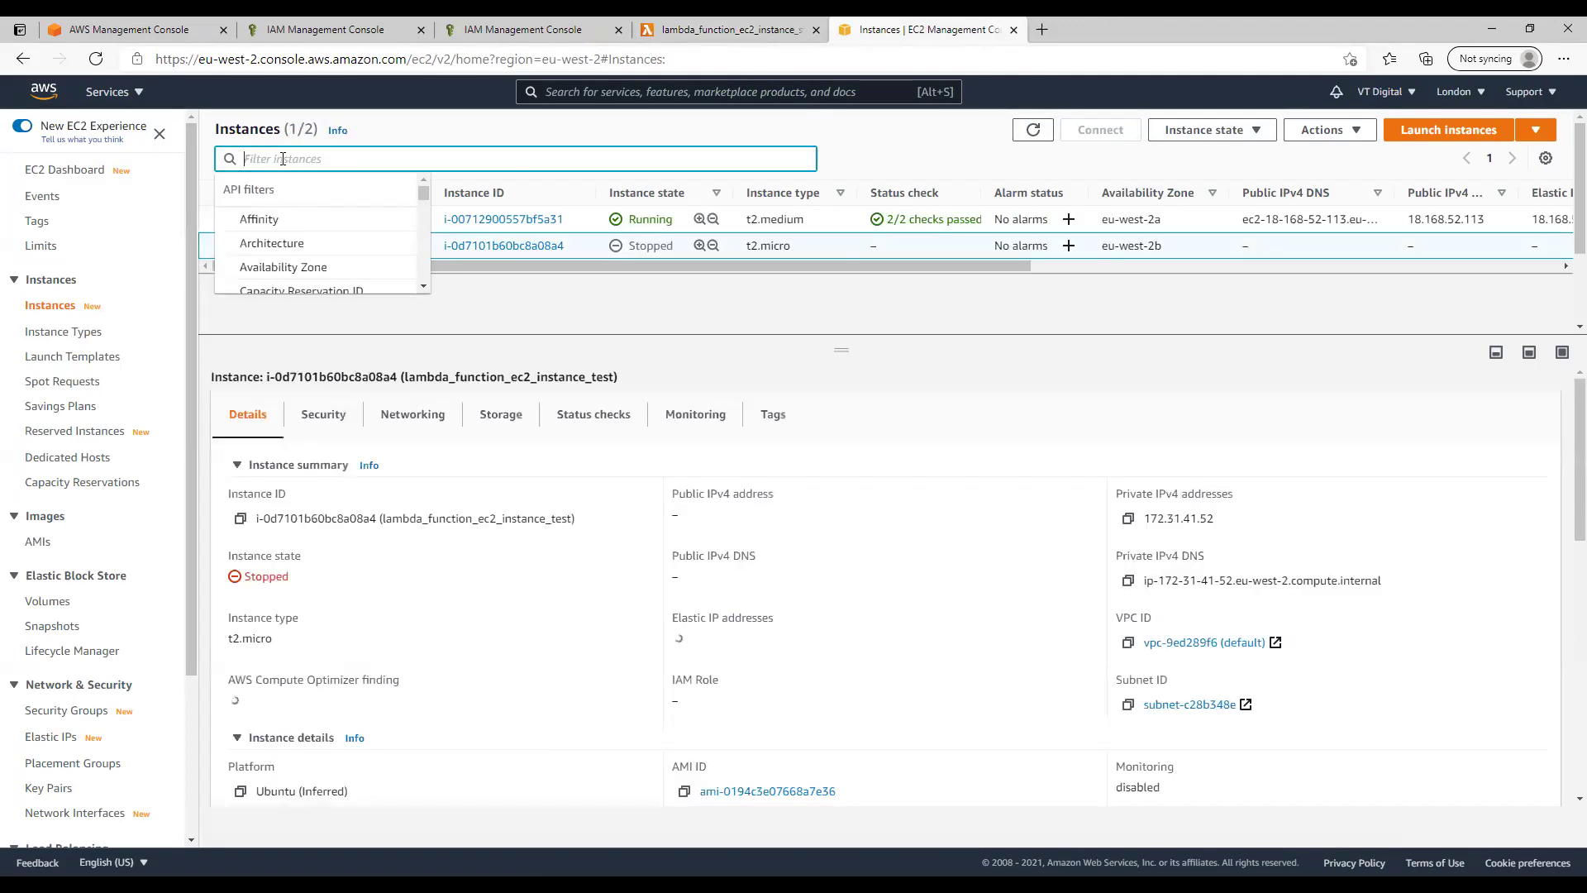
{"action": "type", "text": "lamda"}
{"action": "key", "text": "Return"}
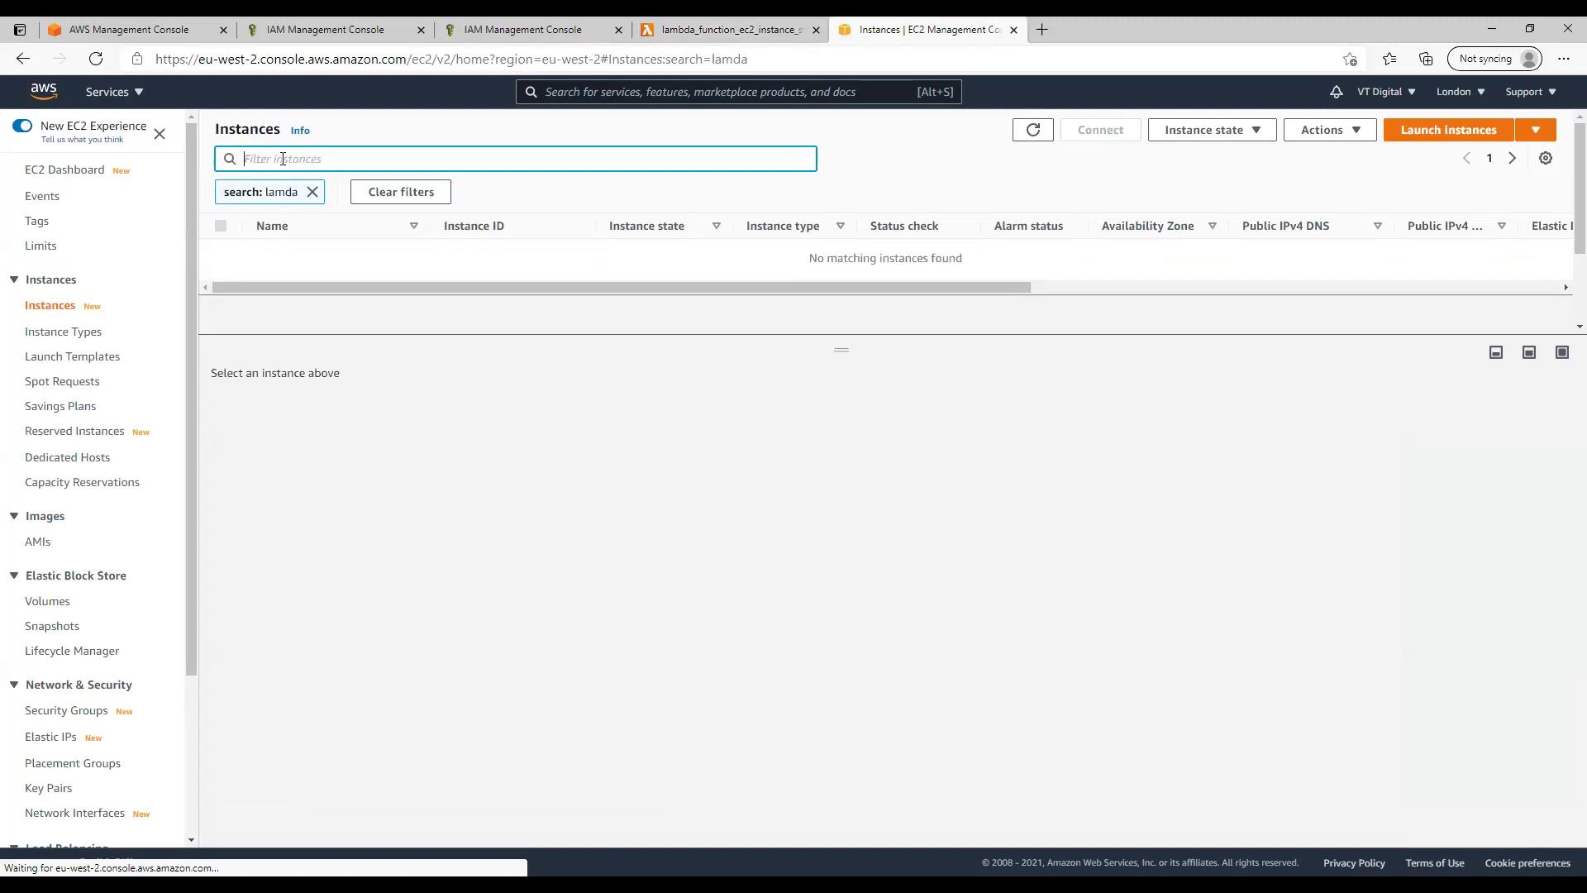
{"action": "left_click", "coordinate": [1039, 138]}
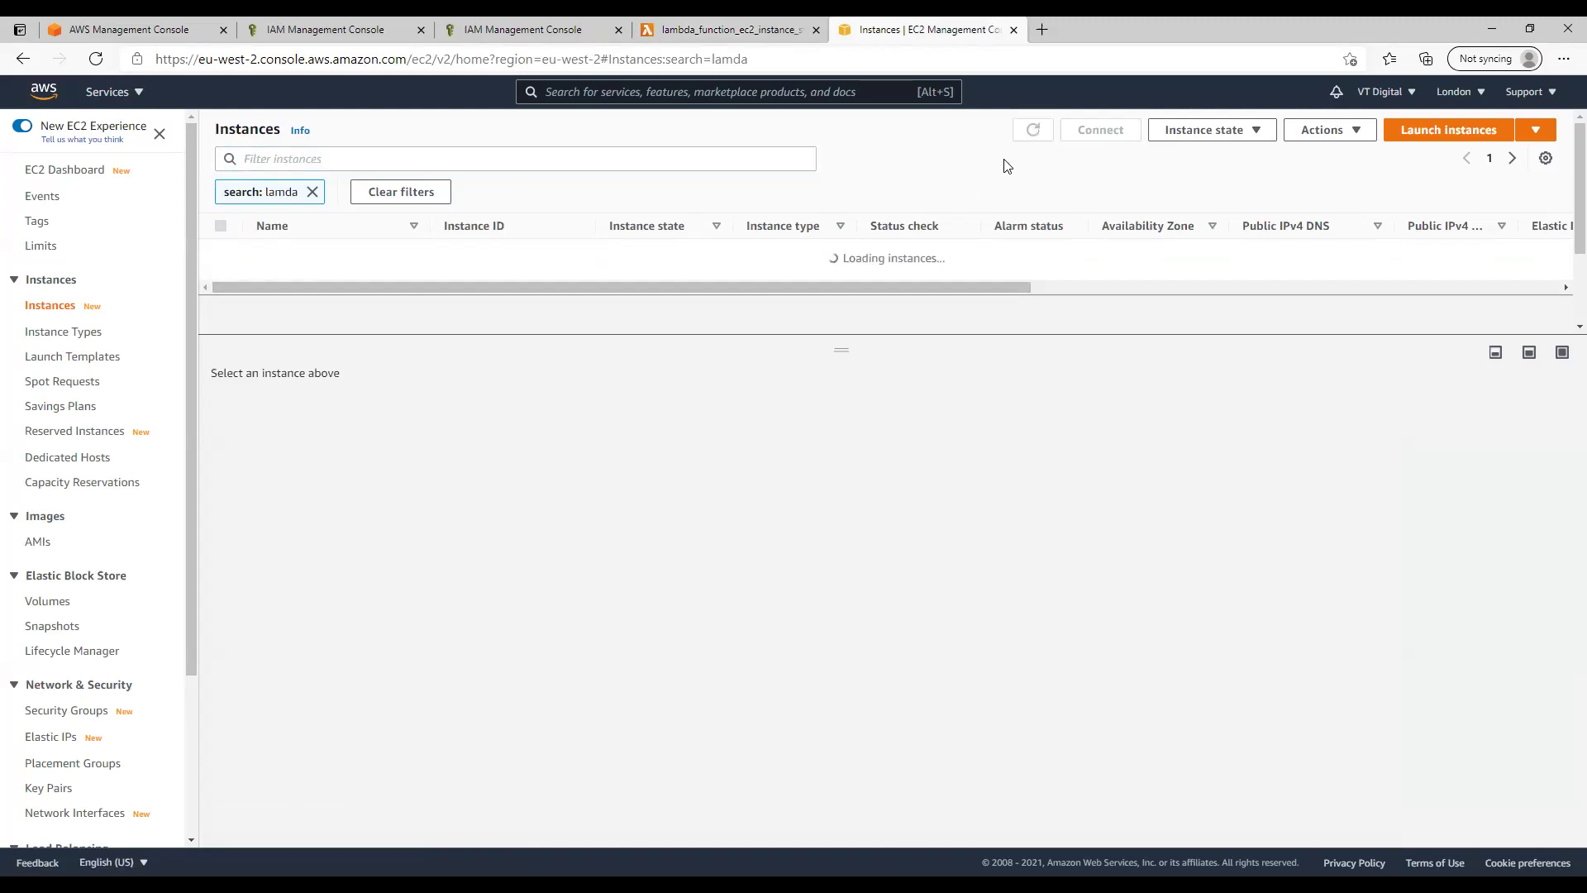
{"action": "left_click", "coordinate": [312, 192]}
Filter the instances list by "lambda" and select the test instance to view its details
{"action": "left_click", "coordinate": [321, 158]}
{"action": "type", "text": "lambda"}
{"action": "key", "text": "Return"}
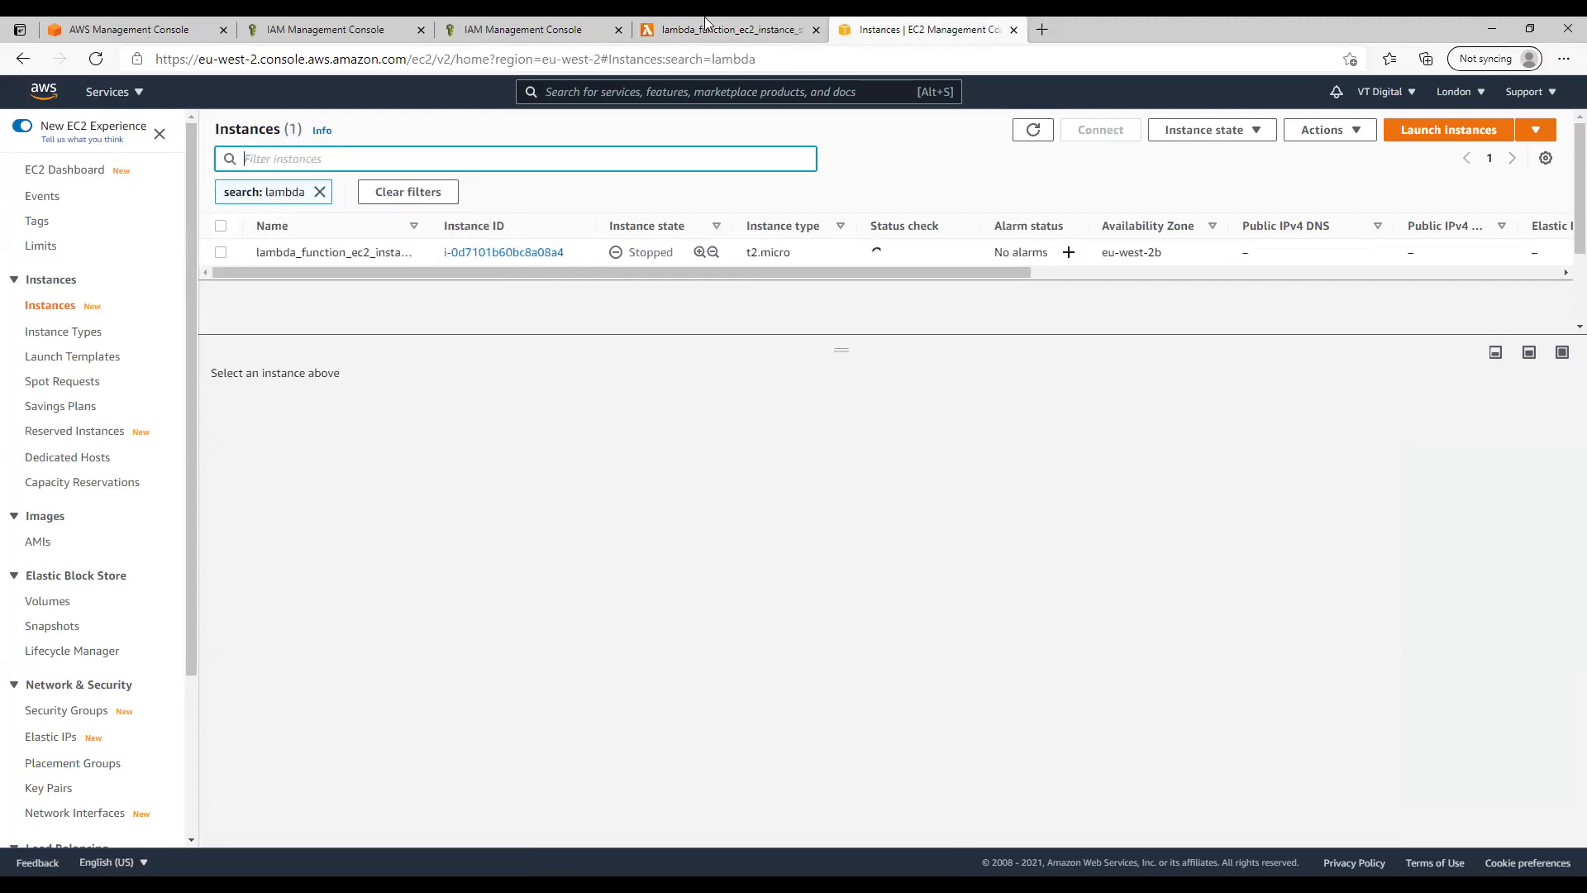
{"action": "left_click", "coordinate": [221, 253]}
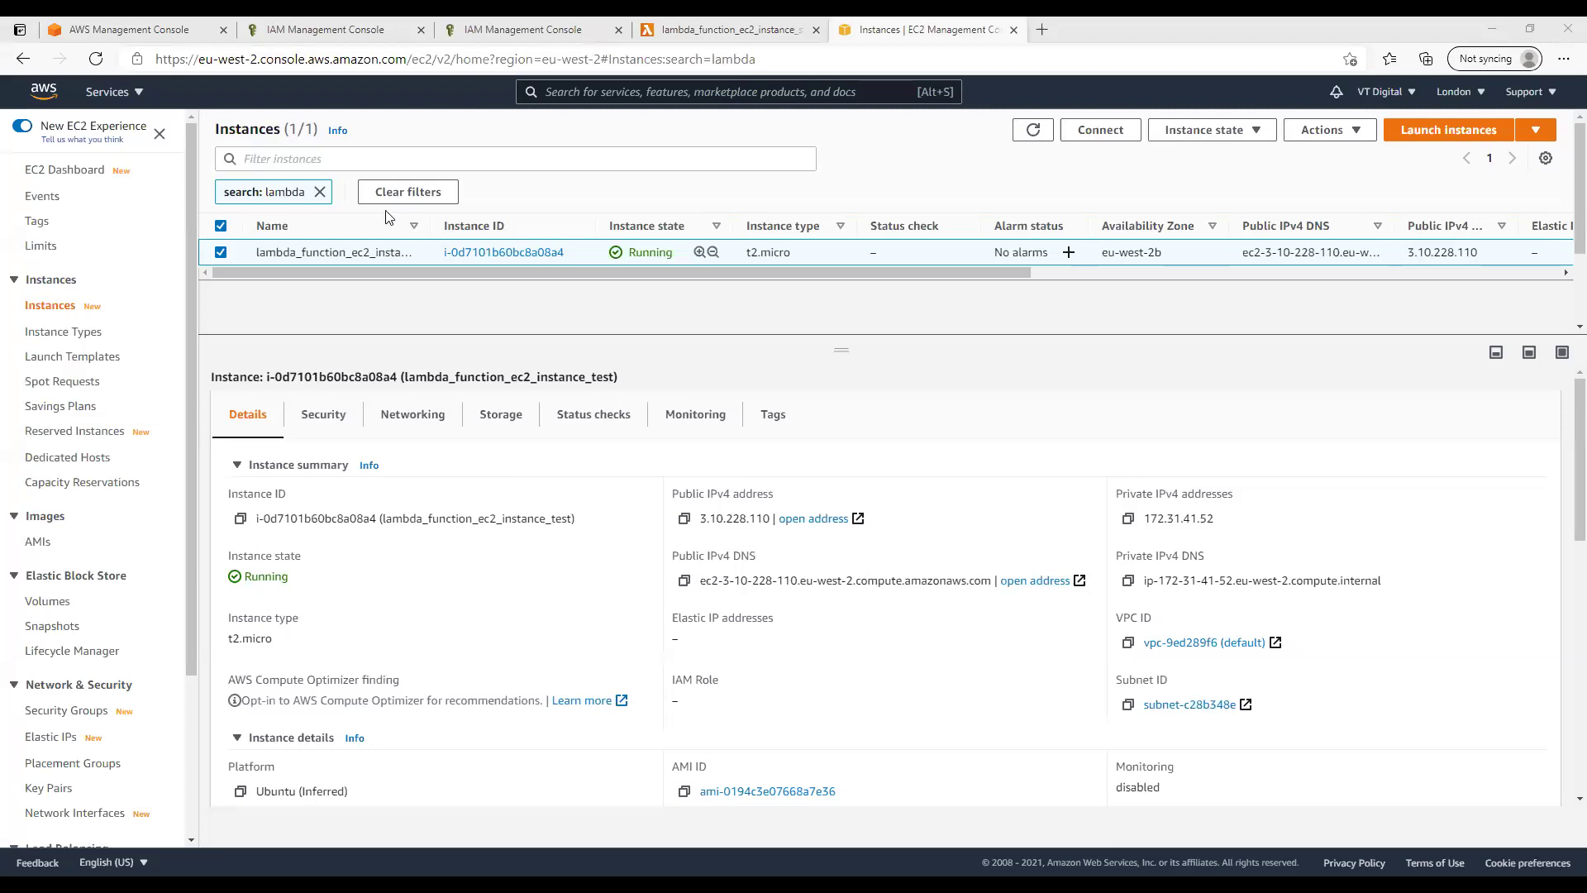
Search the AWS services for "wat", go to CloudWatch and open the creation form for a new Events rule
{"action": "left_click", "coordinate": [138, 100]}
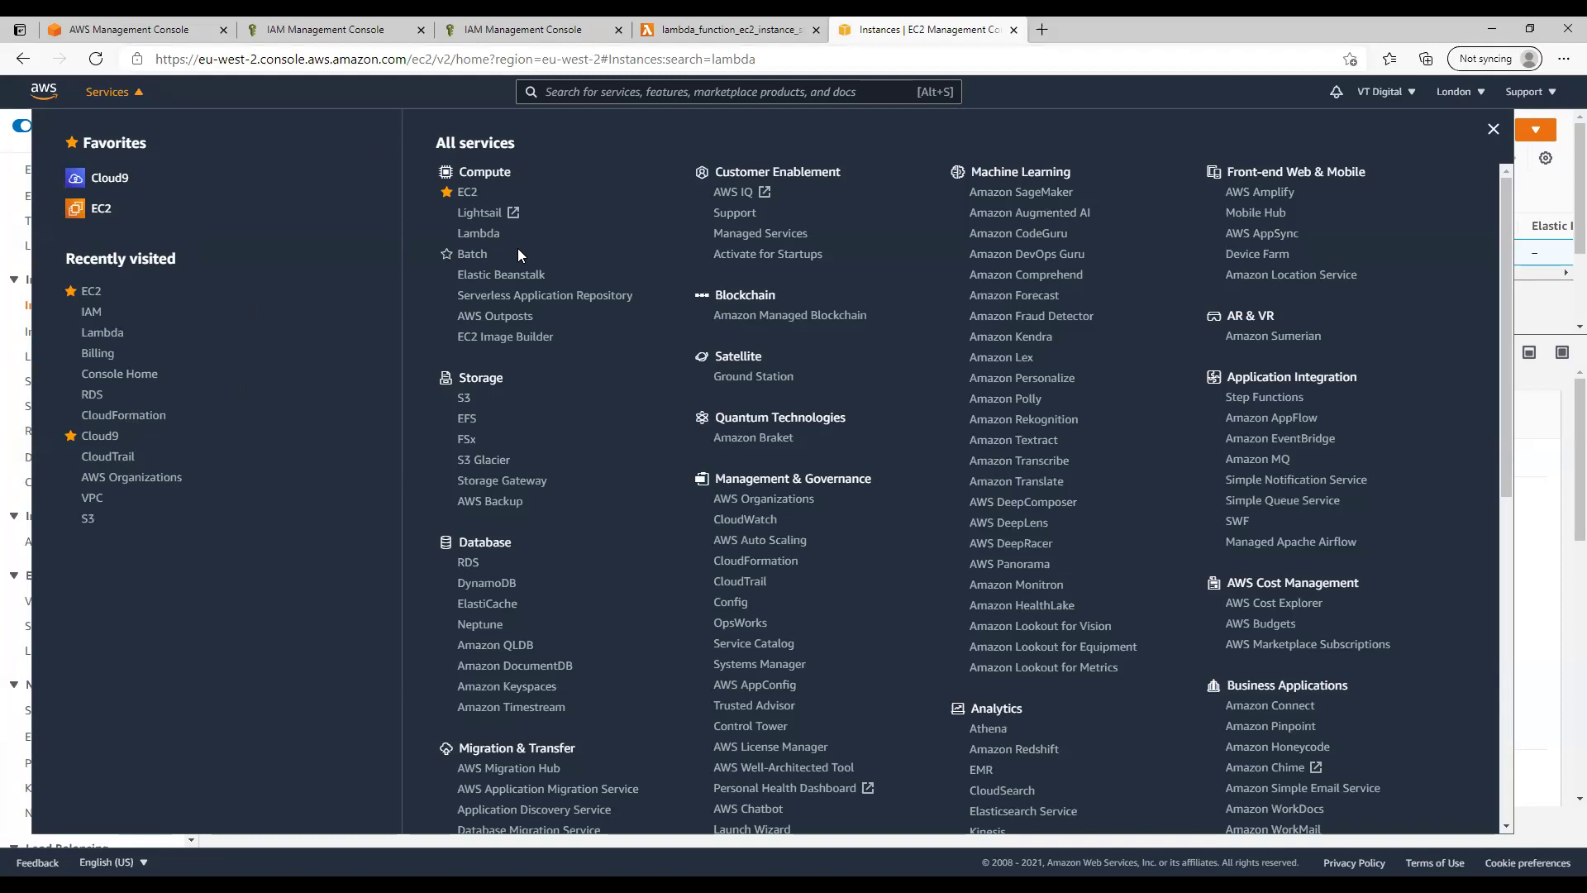
{"action": "left_click", "coordinate": [685, 92]}
{"action": "type", "text": "wat"}
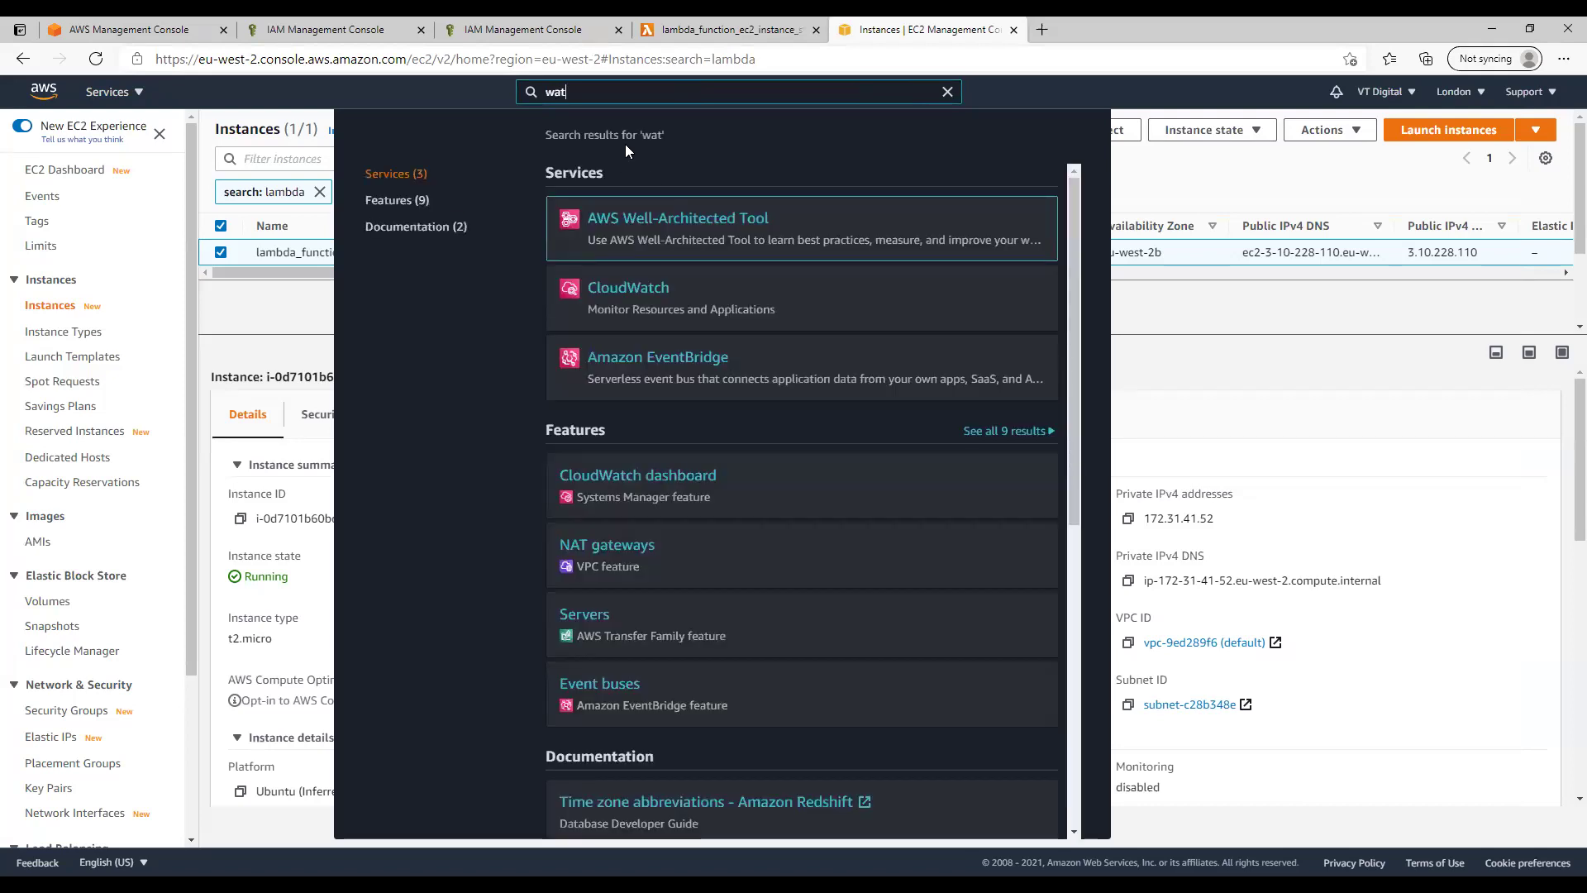
{"action": "left_click", "coordinate": [643, 290]}
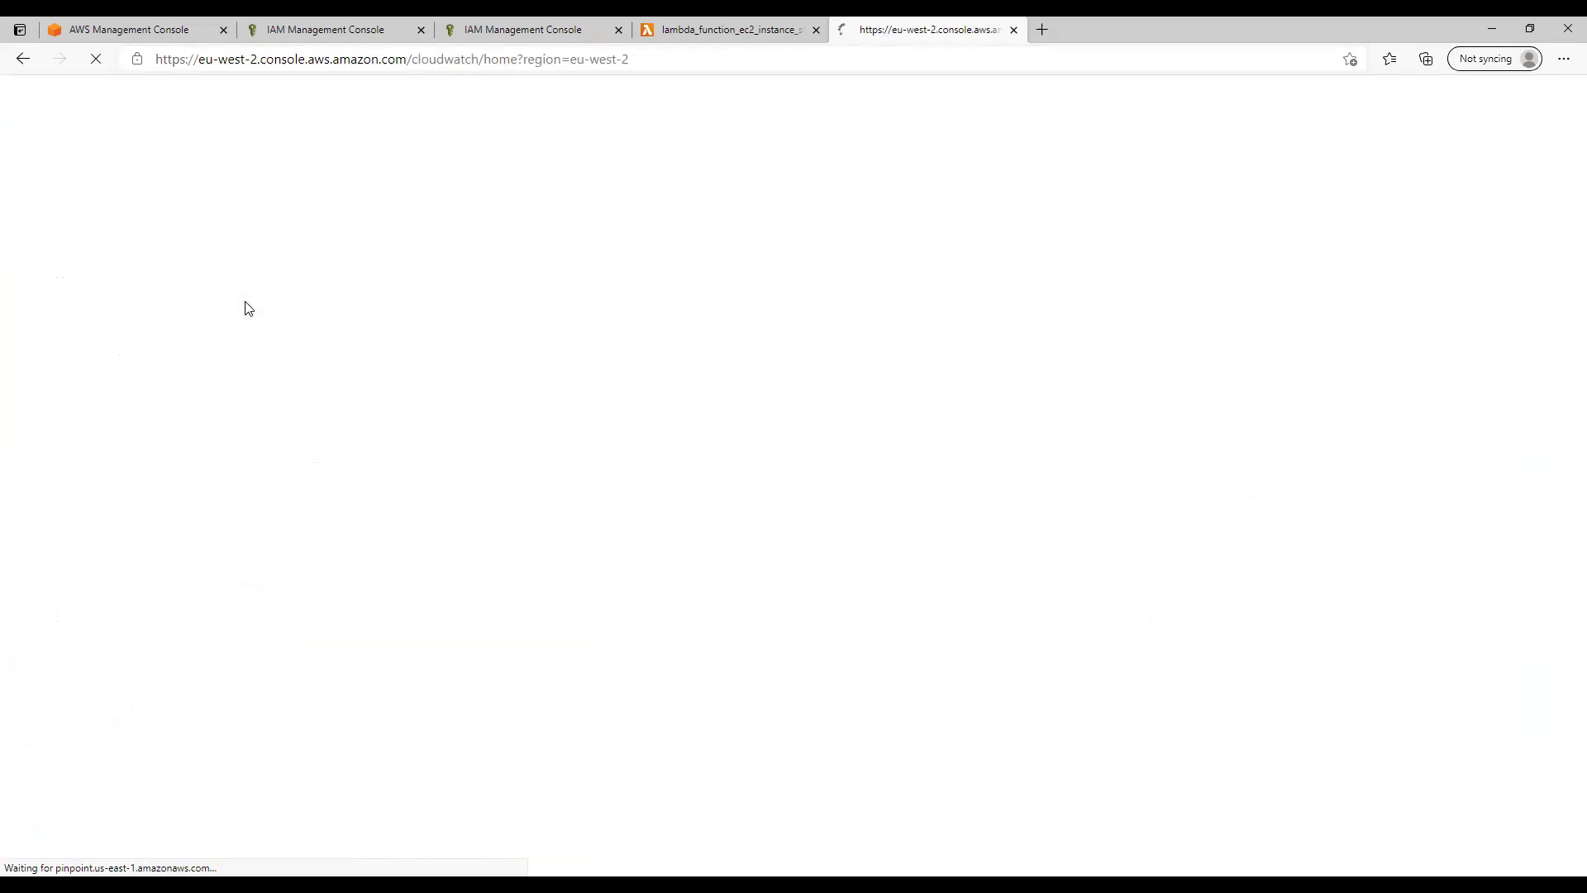
{"action": "left_click", "coordinate": [101, 63]}
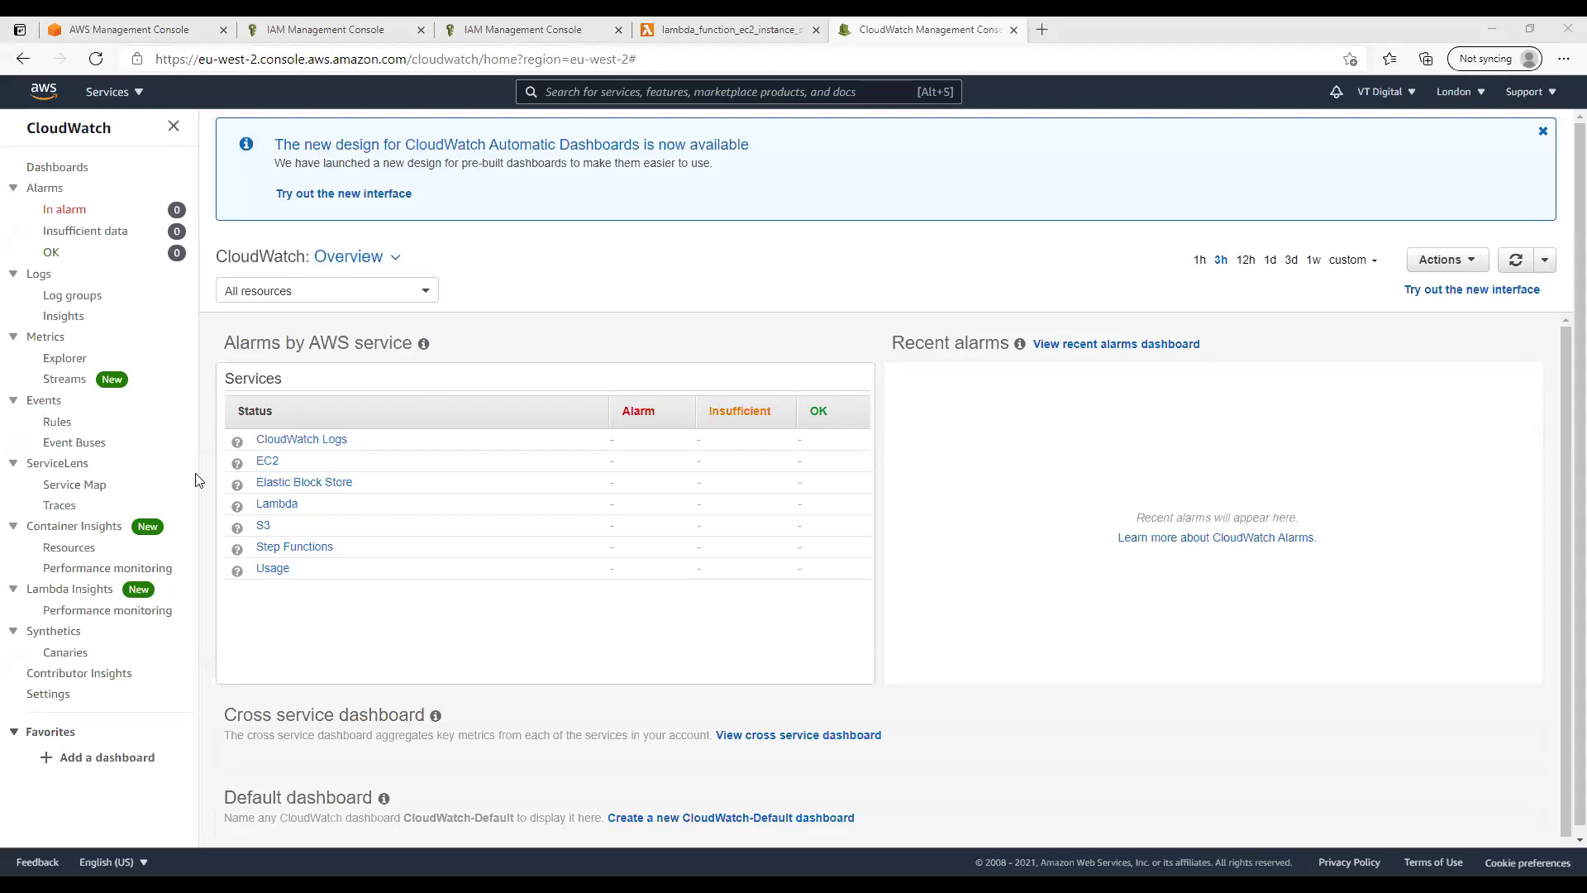
{"action": "left_click", "coordinate": [57, 423]}
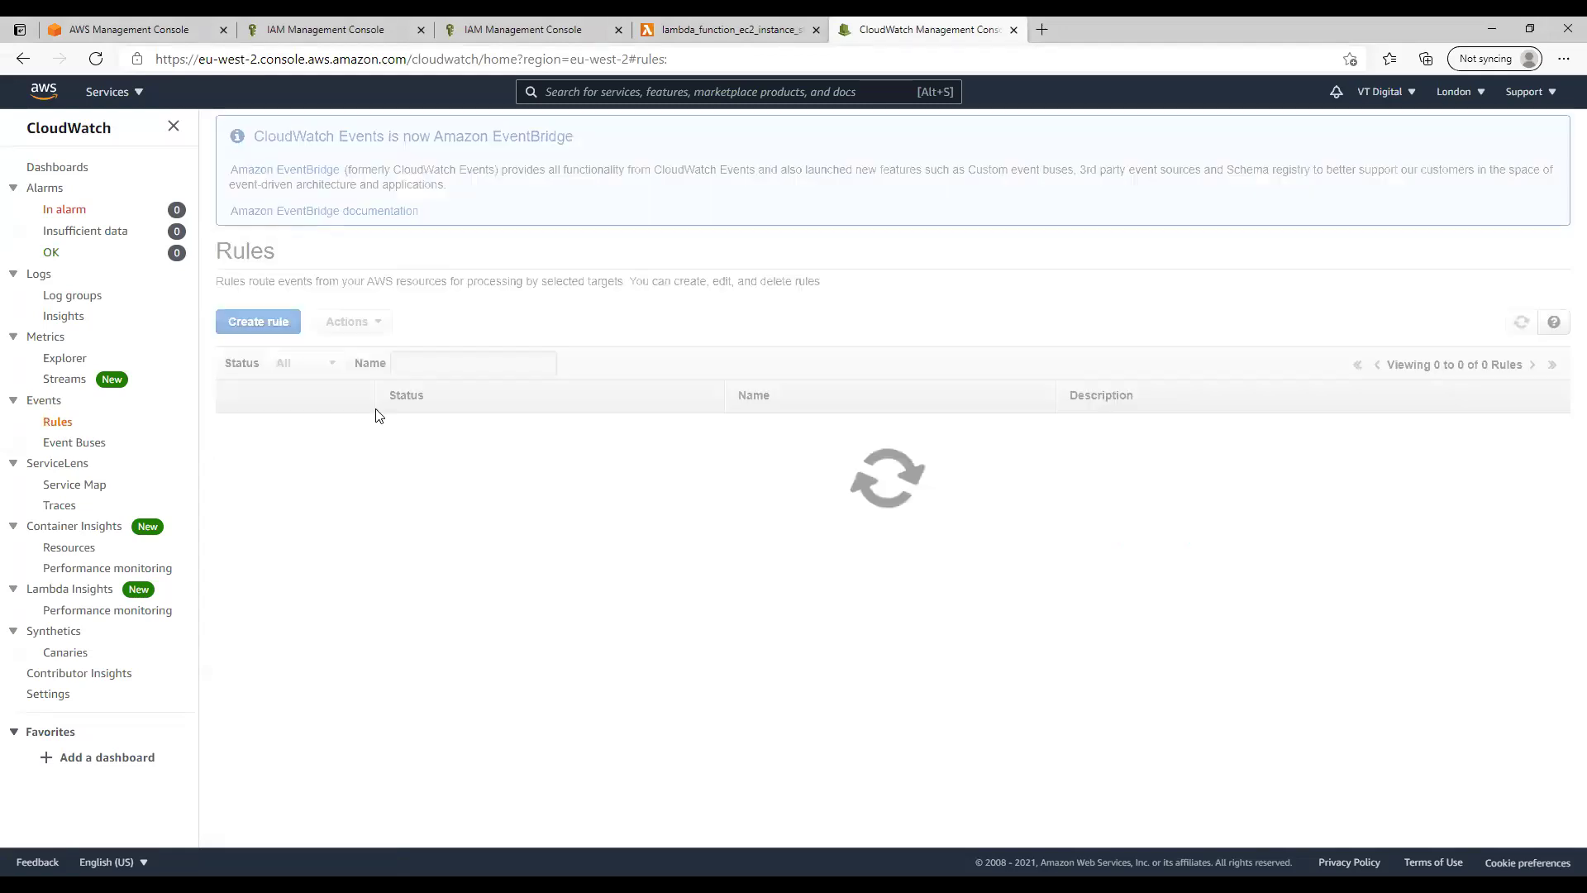
{"action": "left_click", "coordinate": [285, 326]}
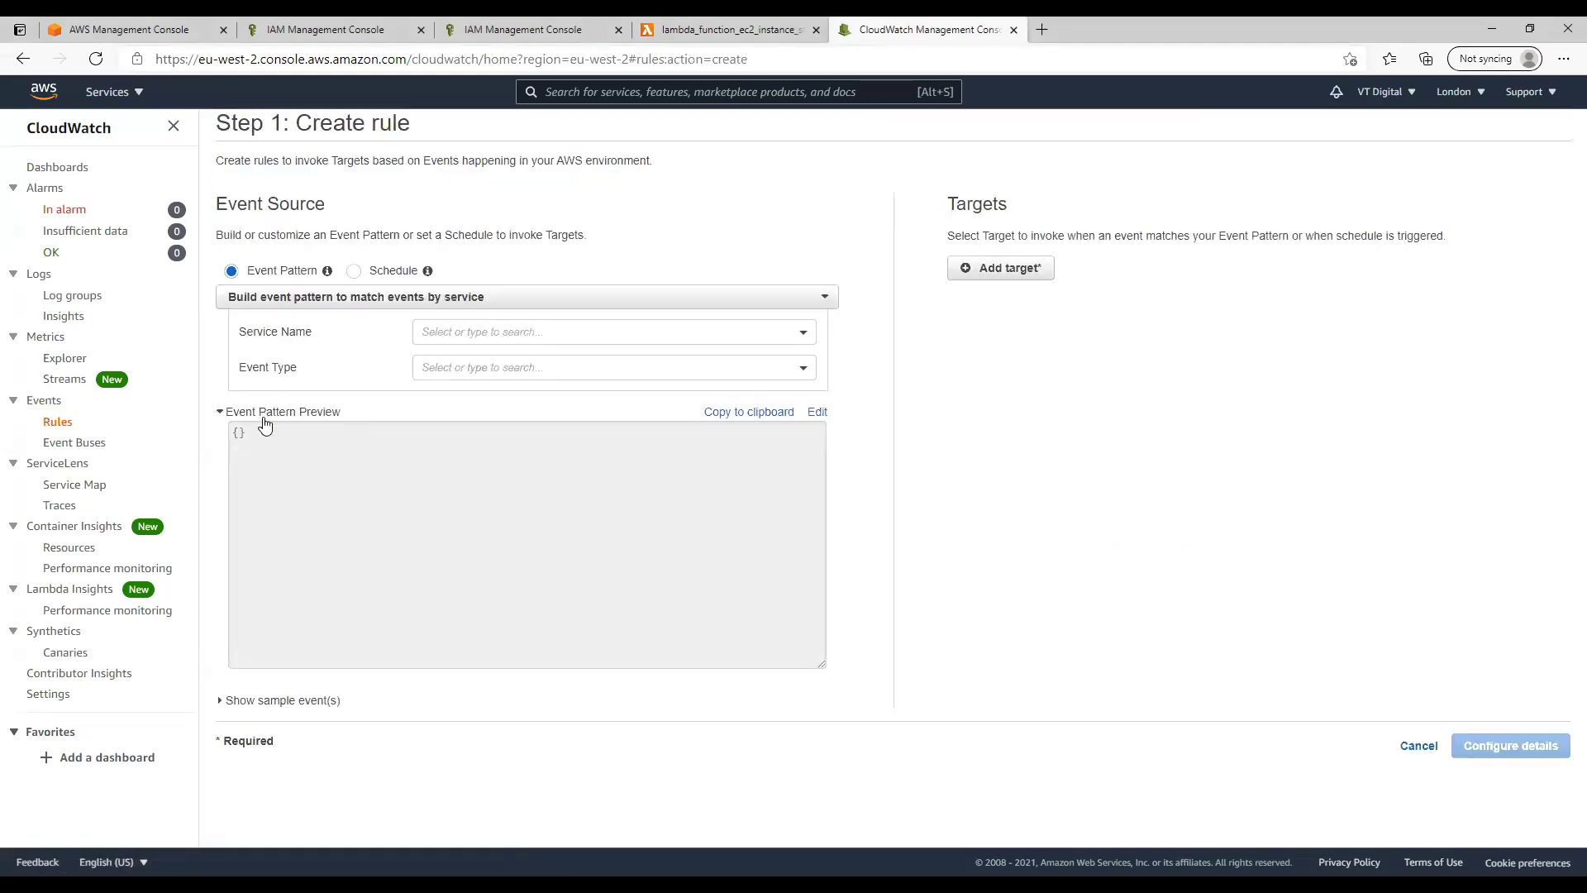